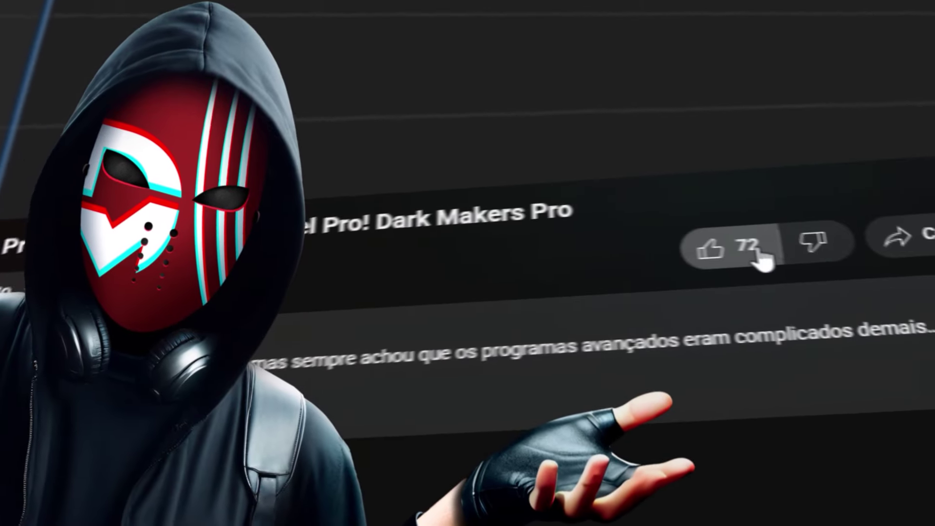
{"action": "left_click", "coordinate": [754, 246]}
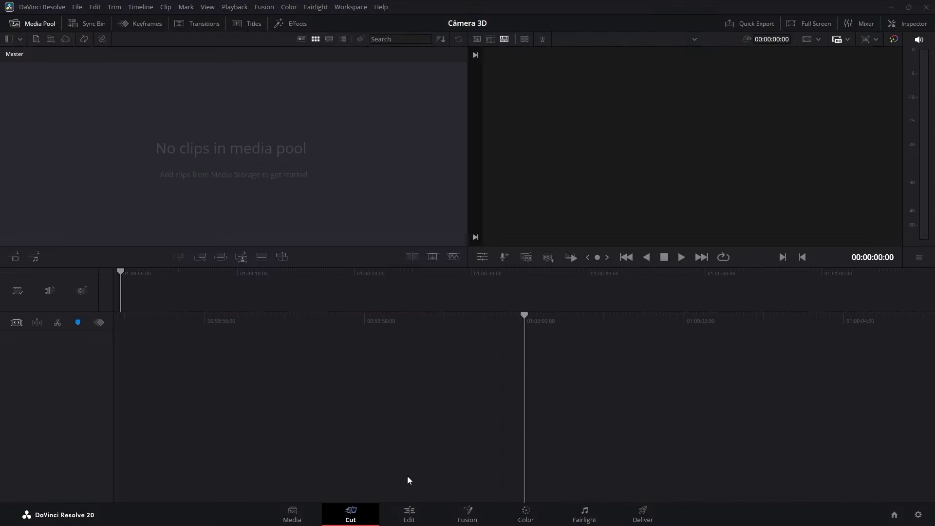
Step: Import Audio Intro.wav on the Edit page and place it at the start of a new timeline
{"action": "left_click", "coordinate": [410, 512]}
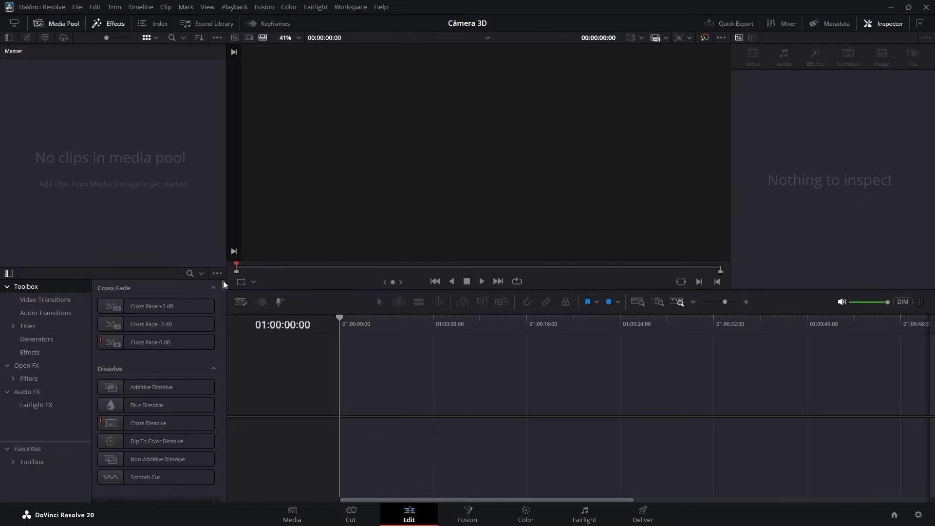
{"action": "right_click", "coordinate": [107, 167]}
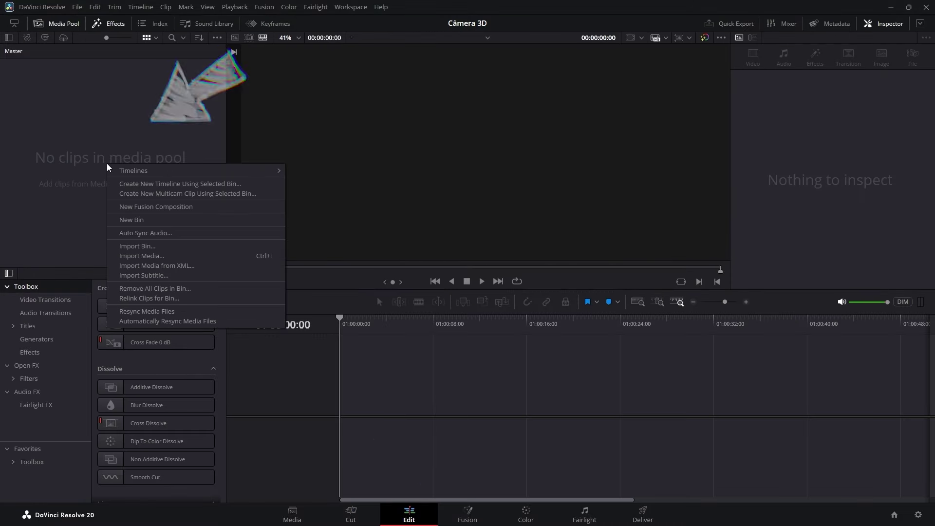
{"action": "left_click", "coordinate": [156, 255]}
{"action": "left_click", "coordinate": [116, 92]}
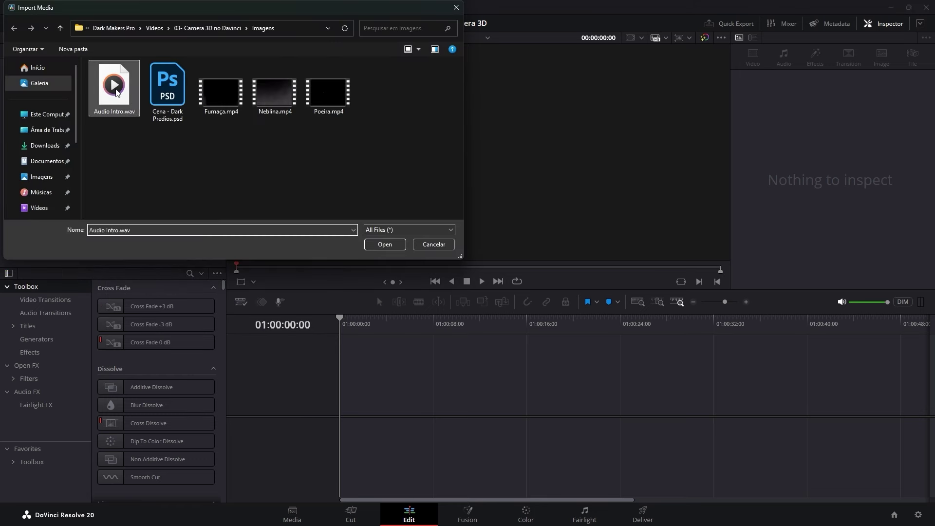
{"action": "left_click", "coordinate": [385, 245]}
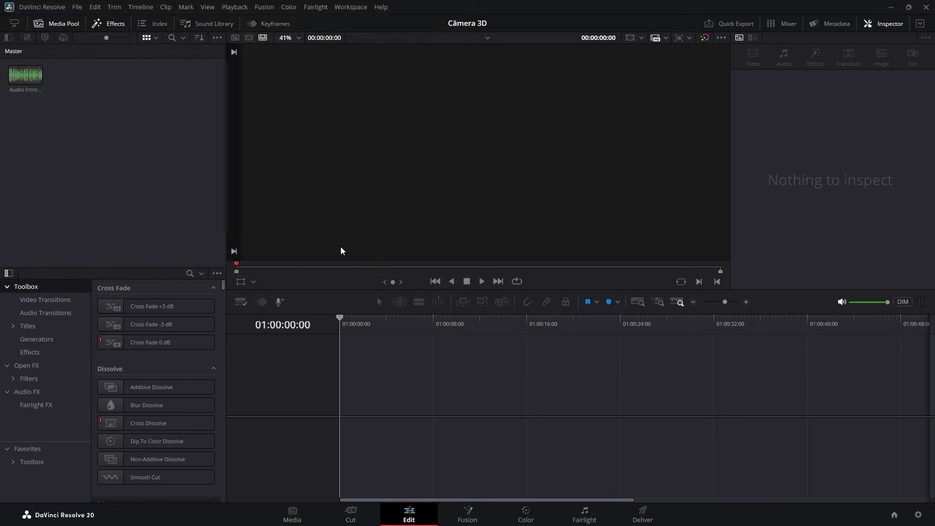
{"action": "left_click_drag", "start_coordinate": [25, 76], "coordinate": [332, 411]}
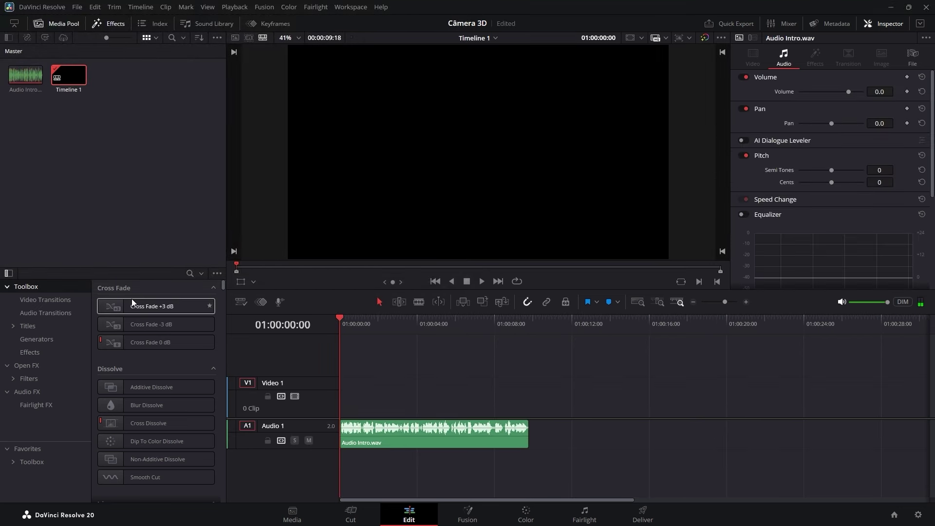
Step: Search the effects library for "fusion co", mark Fusion Composition as a favorite and show the favorite effects
{"action": "left_click", "coordinate": [190, 274]}
{"action": "type", "text": "fusion co"}
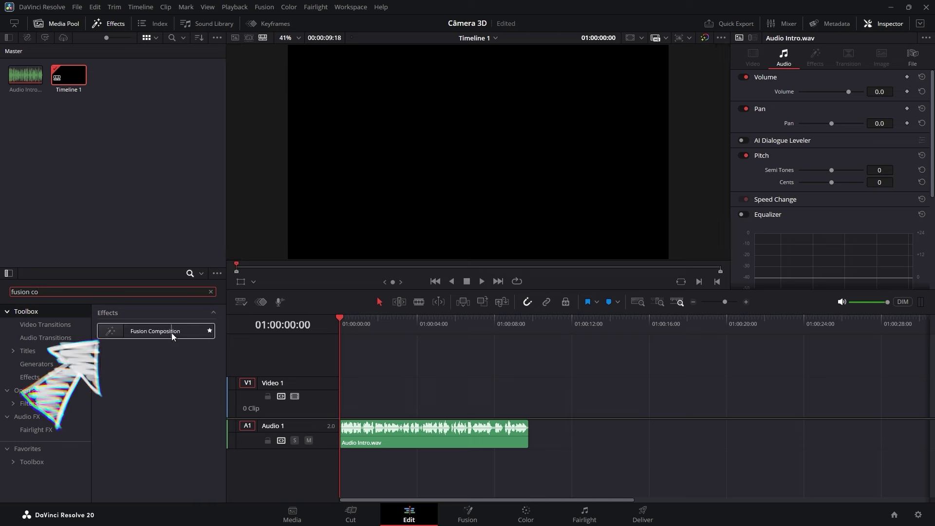
{"action": "left_click", "coordinate": [211, 332]}
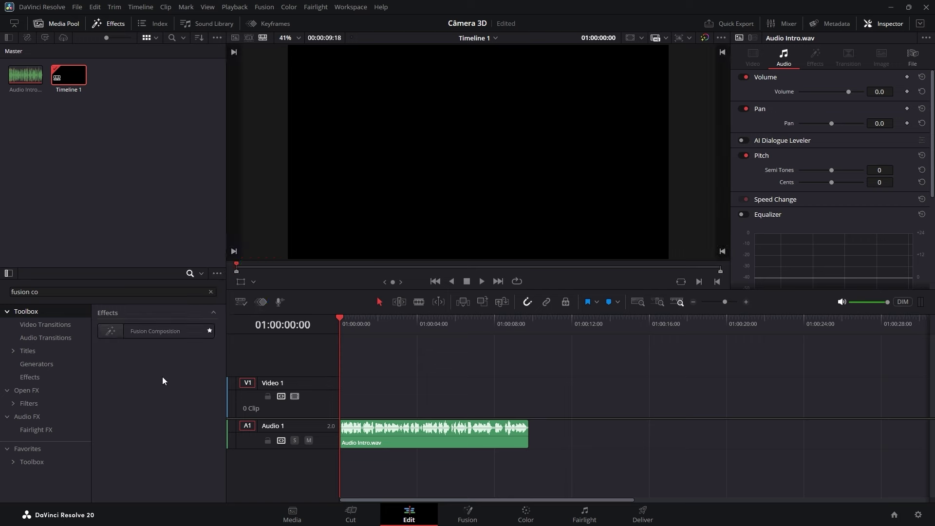
{"action": "left_click", "coordinate": [15, 463]}
{"action": "left_click", "coordinate": [33, 476]}
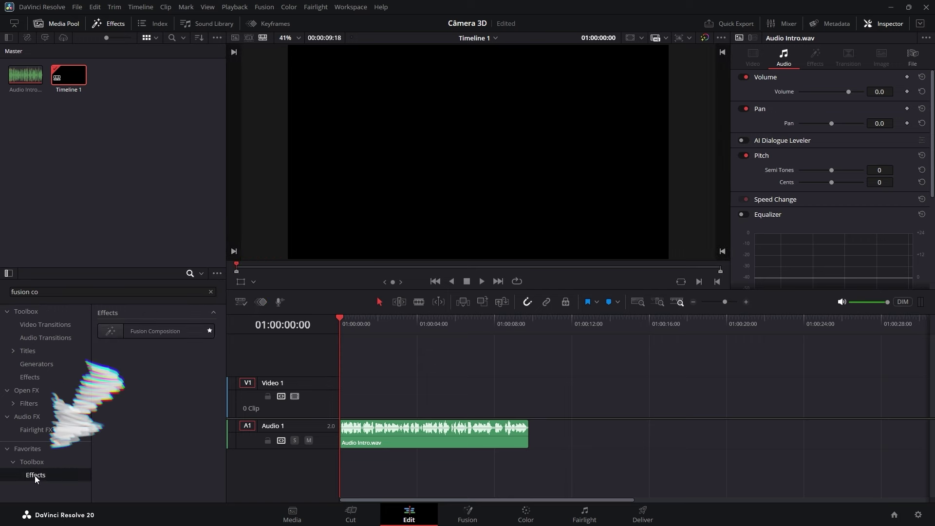
Step: Place a Fusion Composition on Video 1 matching the audio clip's length and open it on the Fusion page
{"action": "left_click_drag", "start_coordinate": [112, 335], "coordinate": [330, 403]}
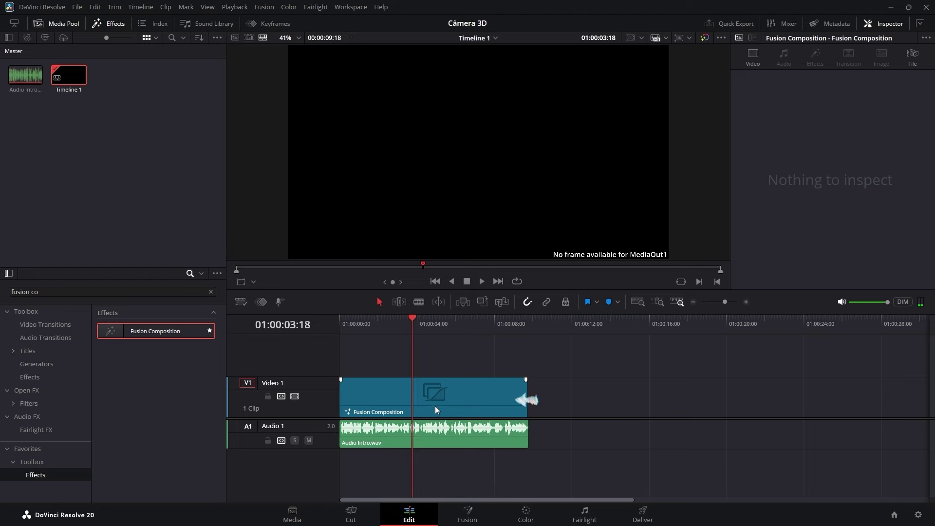
{"action": "left_click", "coordinate": [440, 397]}
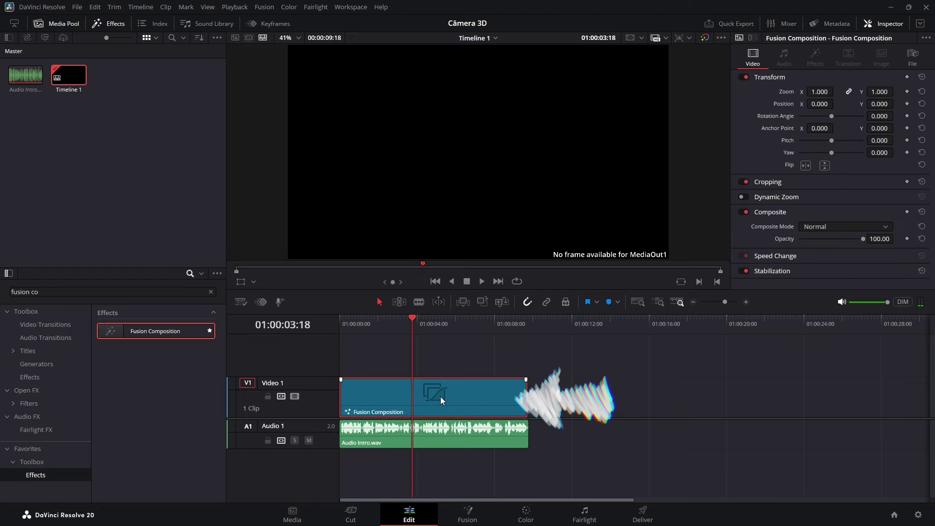
{"action": "left_click", "coordinate": [467, 514]}
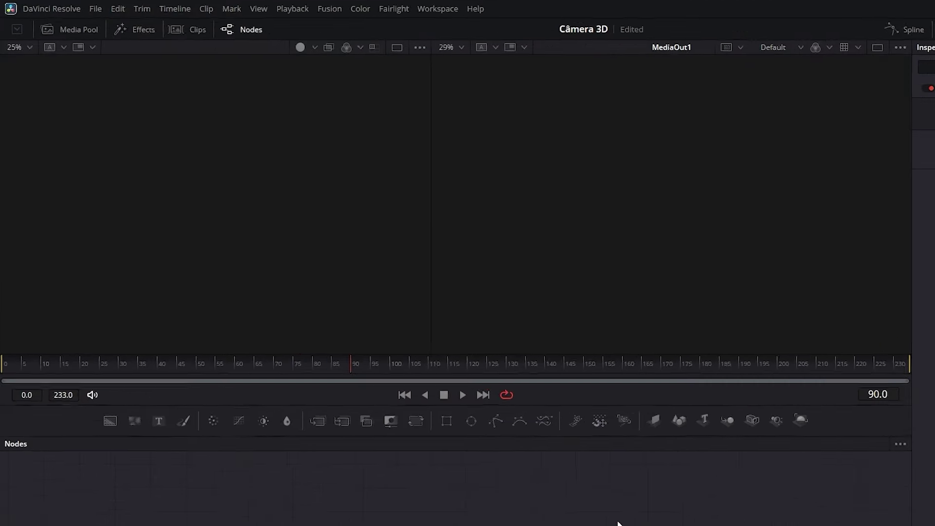
Step: Import Cena - Dark Predios.psd into the composition as separate layer nodes
{"action": "left_click", "coordinate": [264, 8]}
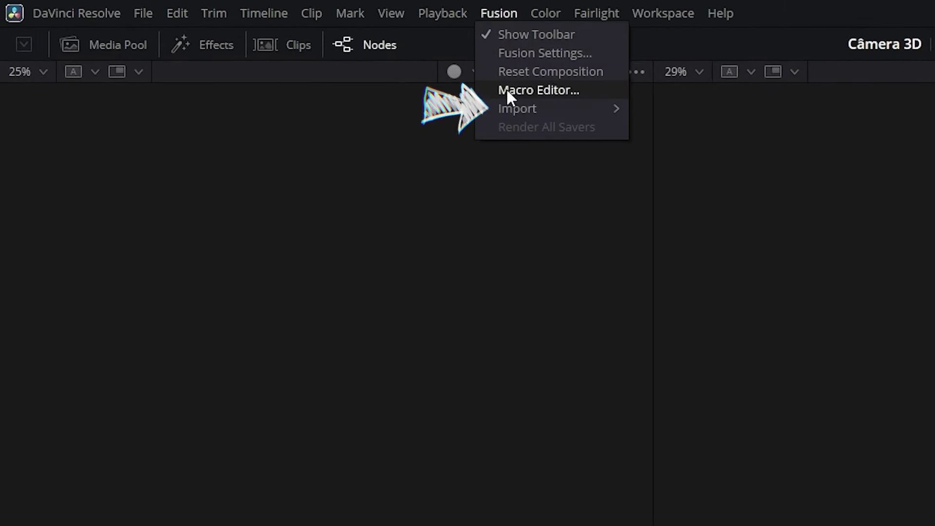
{"action": "mouse_move", "coordinate": [514, 110]}
{"action": "left_click", "coordinate": [678, 145]}
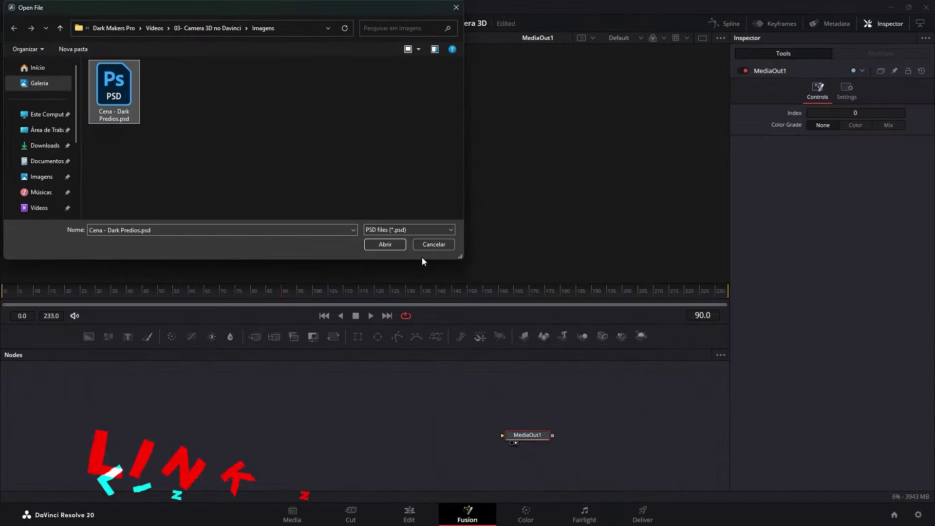
{"action": "left_click", "coordinate": [389, 244]}
{"action": "left_click_drag", "start_coordinate": [140, 382], "coordinate": [258, 444]}
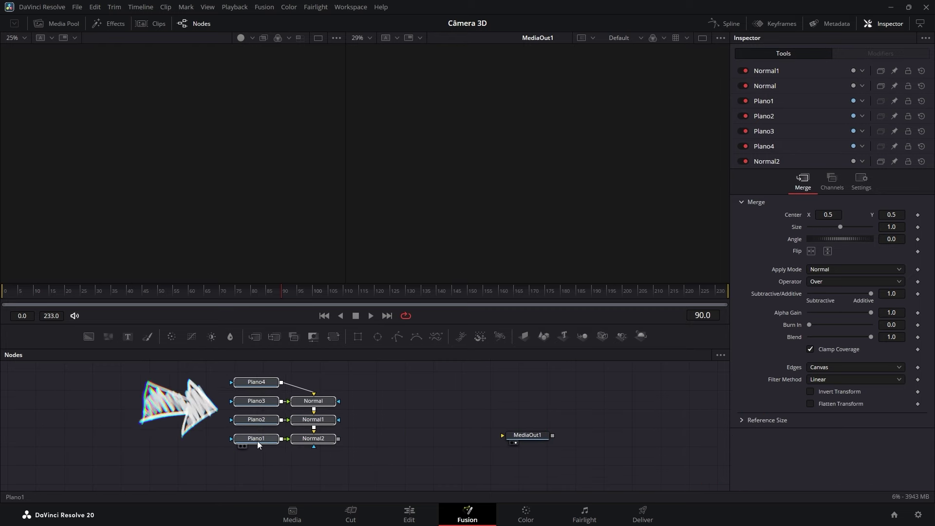
Step: Connect the Normal2 merge to MediaOut1 and preview the assembled scene in both viewers
{"action": "left_click_drag", "start_coordinate": [338, 438], "coordinate": [507, 442]}
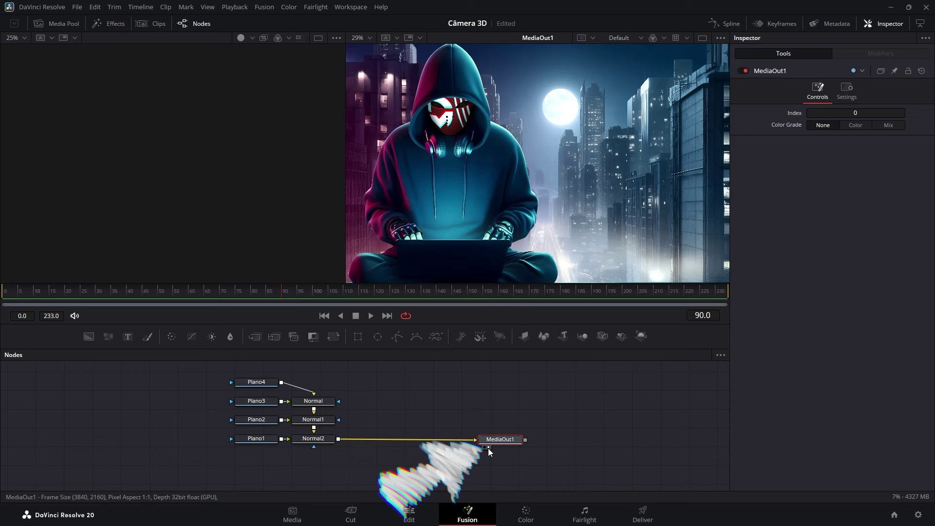
{"action": "left_click", "coordinate": [484, 447]}
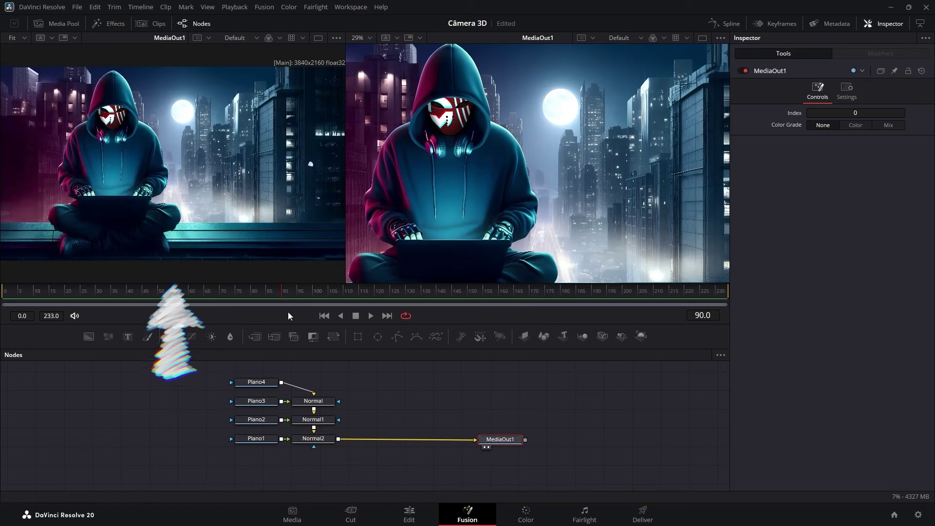
{"action": "scroll", "coordinate": [463, 161], "scroll_direction": "down", "scroll_amount": 3}
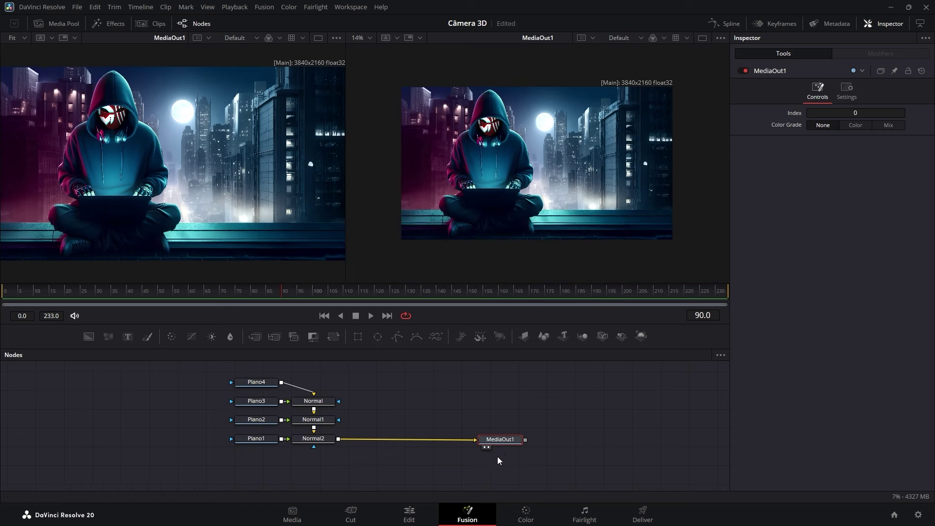
{"action": "left_click", "coordinate": [484, 446]}
Step: Delete the three merge nodes that join the PSD layers and move MediaOut1 closer to the layer nodes
{"action": "left_click_drag", "start_coordinate": [491, 442], "coordinate": [533, 440]}
{"action": "left_click_drag", "start_coordinate": [393, 458], "coordinate": [318, 381]}
{"action": "key", "text": "Delete"}
{"action": "left_click", "coordinate": [315, 389]}
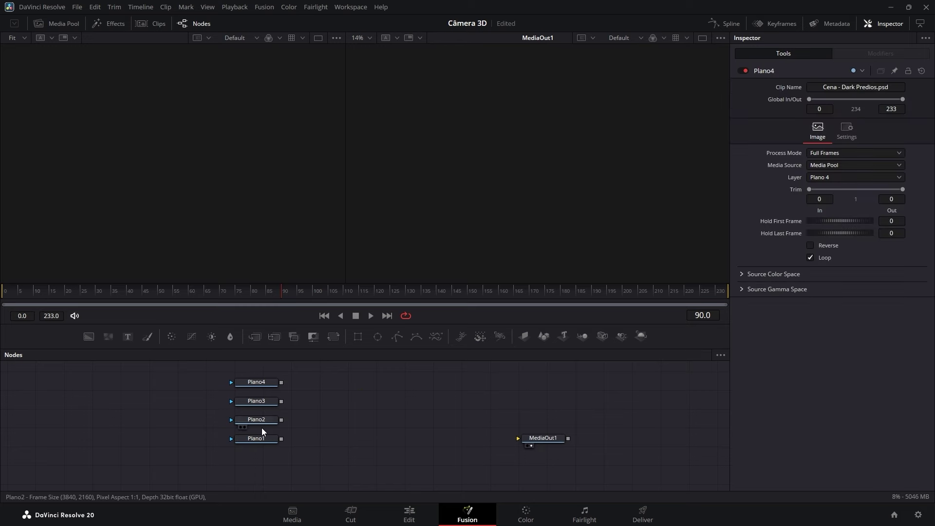
{"action": "left_click_drag", "start_coordinate": [543, 442], "coordinate": [451, 444]}
Step: Add an Image Plane 3D node after each of the layers Plano1, Plano2, Plano3 and Plano4
{"action": "left_click", "coordinate": [258, 441]}
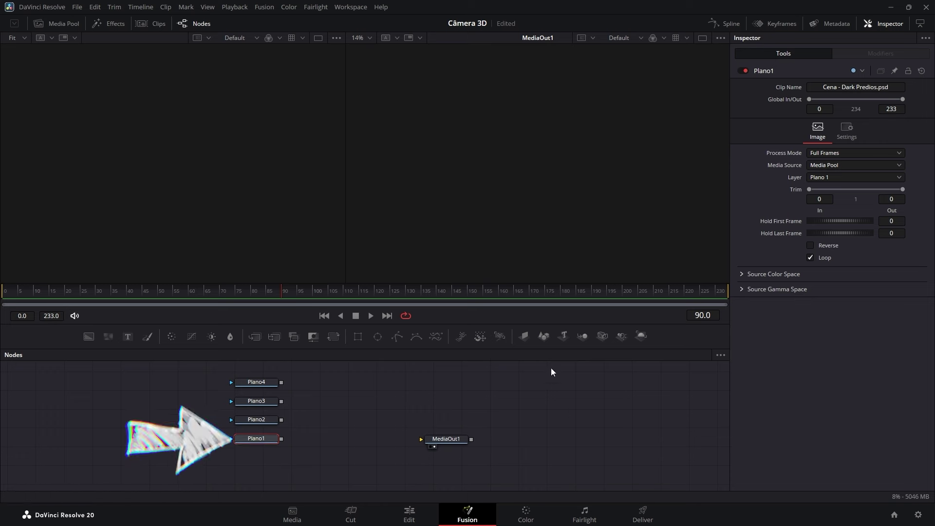
{"action": "left_click", "coordinate": [527, 337]}
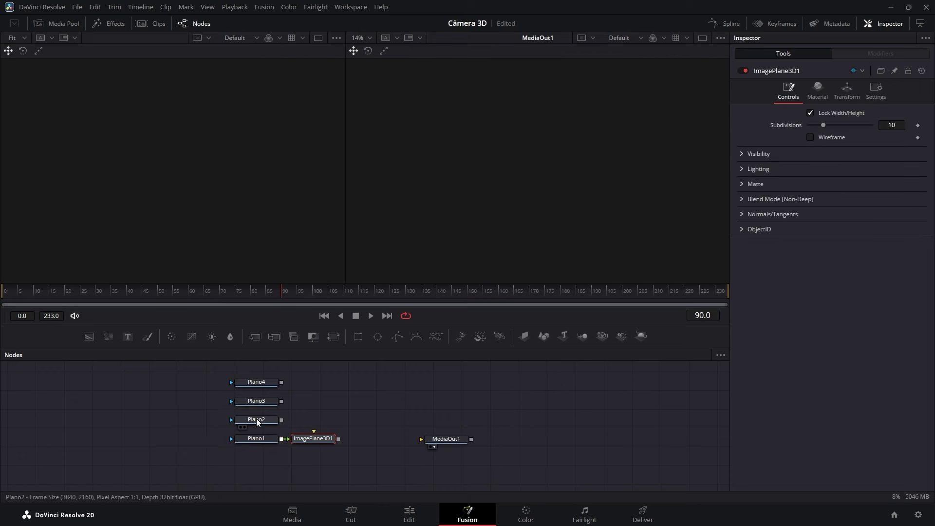
{"action": "left_click", "coordinate": [256, 419]}
{"action": "left_click", "coordinate": [525, 336]}
{"action": "left_click", "coordinate": [256, 400]}
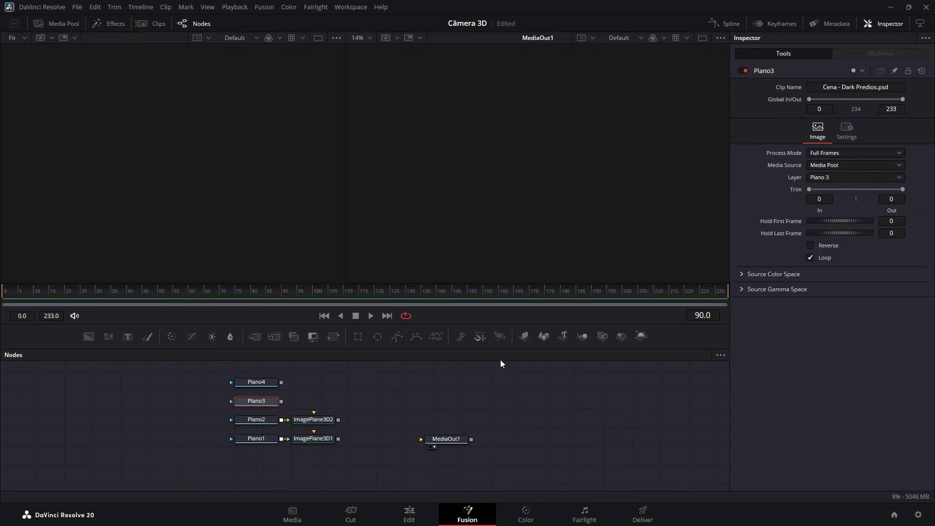
{"action": "left_click", "coordinate": [524, 336]}
{"action": "left_click", "coordinate": [256, 382]}
{"action": "left_click", "coordinate": [524, 336]}
Step: Add a Merge 3D node after ImagePlane3D1 and space it and MediaOut1 farther apart
{"action": "left_click", "coordinate": [323, 440]}
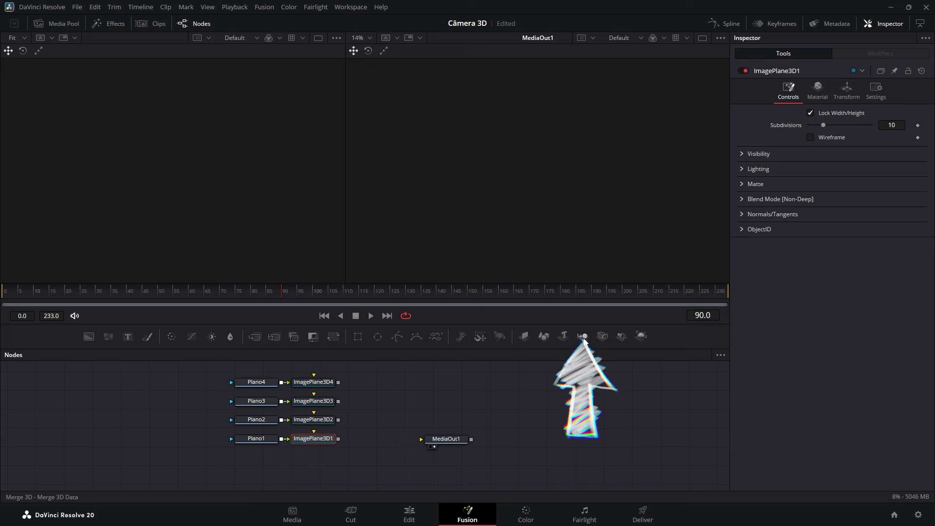
{"action": "left_click", "coordinate": [584, 341]}
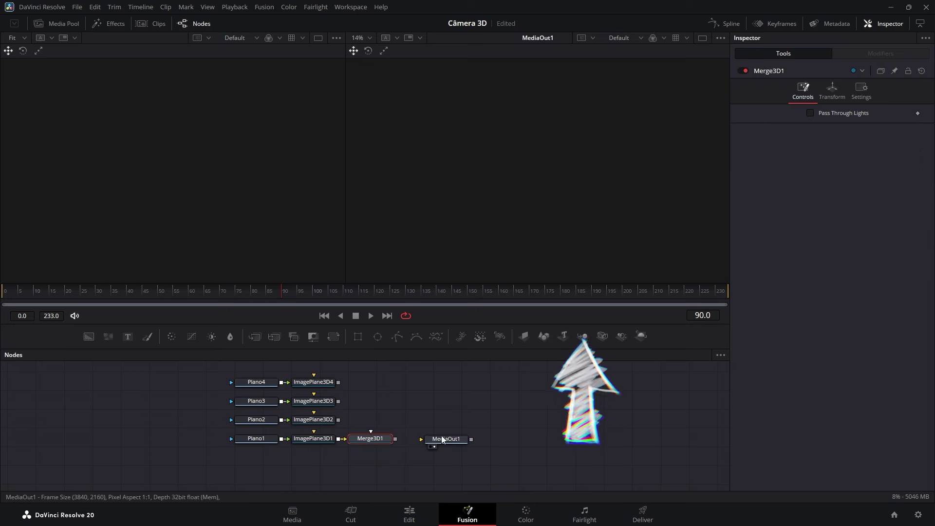
{"action": "left_click_drag", "start_coordinate": [484, 440], "coordinate": [492, 441]}
{"action": "left_click_drag", "start_coordinate": [379, 440], "coordinate": [395, 441]}
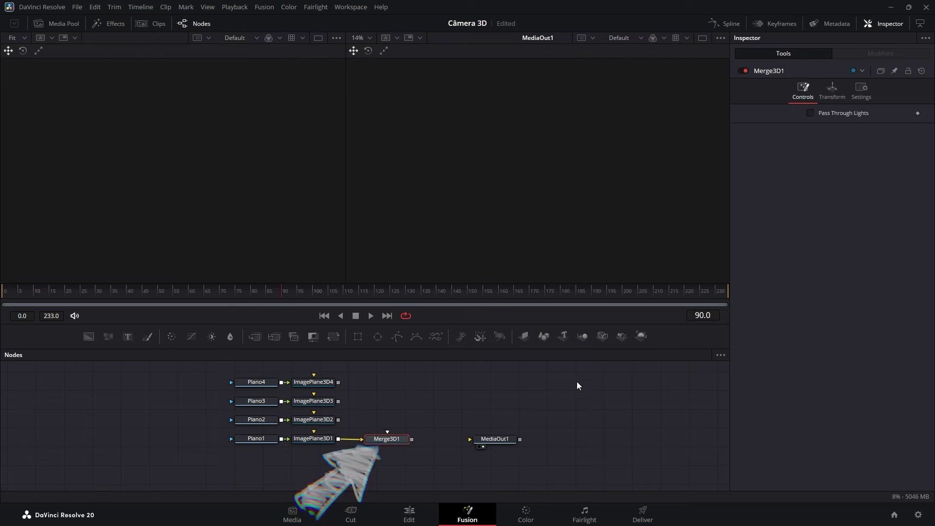
Step: Insert a Renderer 3D node between Merge3D1 and MediaOut1 and space the three nodes out evenly
{"action": "left_click", "coordinate": [641, 336]}
{"action": "left_click_drag", "start_coordinate": [453, 442], "coordinate": [555, 443]}
{"action": "left_click_drag", "start_coordinate": [390, 441], "coordinate": [404, 440]}
{"action": "left_click_drag", "start_coordinate": [474, 441], "coordinate": [481, 441]}
{"action": "left_click_drag", "start_coordinate": [553, 443], "coordinate": [563, 441]}
Step: Connect ImagePlane3D2, ImagePlane3D3 and ImagePlane3D4 to the Merge3D1 node
{"action": "left_click_drag", "start_coordinate": [339, 420], "coordinate": [399, 438]}
{"action": "left_click_drag", "start_coordinate": [338, 401], "coordinate": [399, 438]}
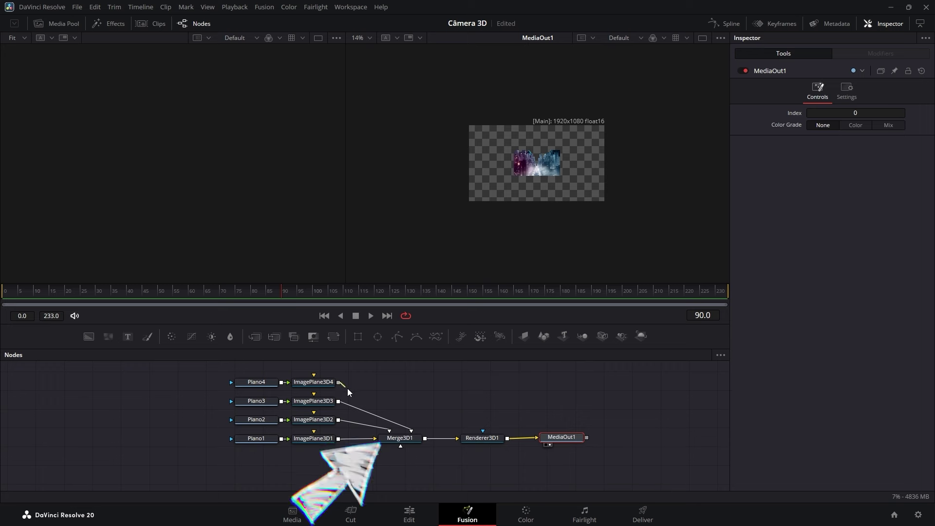
{"action": "left_click_drag", "start_coordinate": [338, 382], "coordinate": [400, 438]}
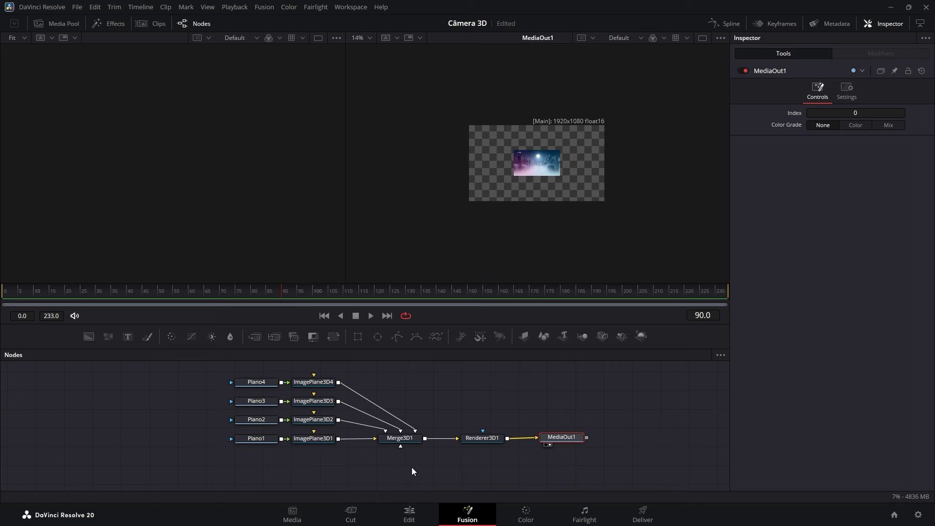
Step: Display Merge3D1 in the empty viewer and inspect the stacked image planes in the 3D perspective
{"action": "left_click", "coordinate": [412, 441]}
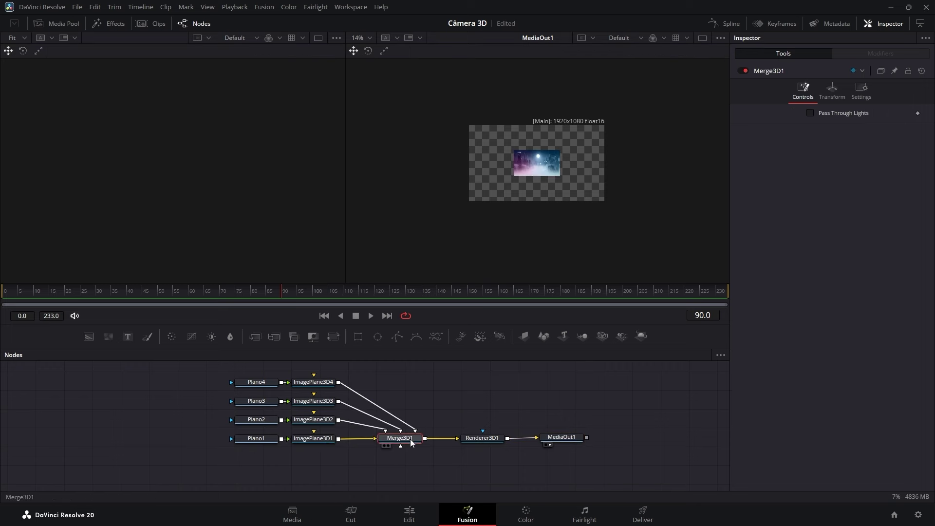
{"action": "left_click", "coordinate": [384, 446]}
{"action": "left_click_drag", "start_coordinate": [560, 438], "coordinate": [563, 439]}
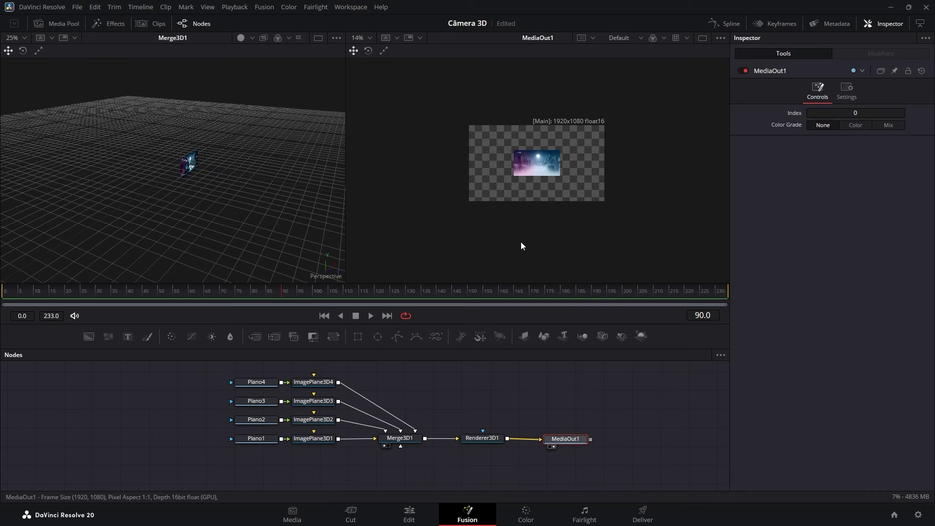
{"action": "scroll", "coordinate": [523, 244], "scroll_direction": "up", "scroll_amount": 3}
{"action": "left_click_drag", "start_coordinate": [541, 178], "coordinate": [515, 319]}
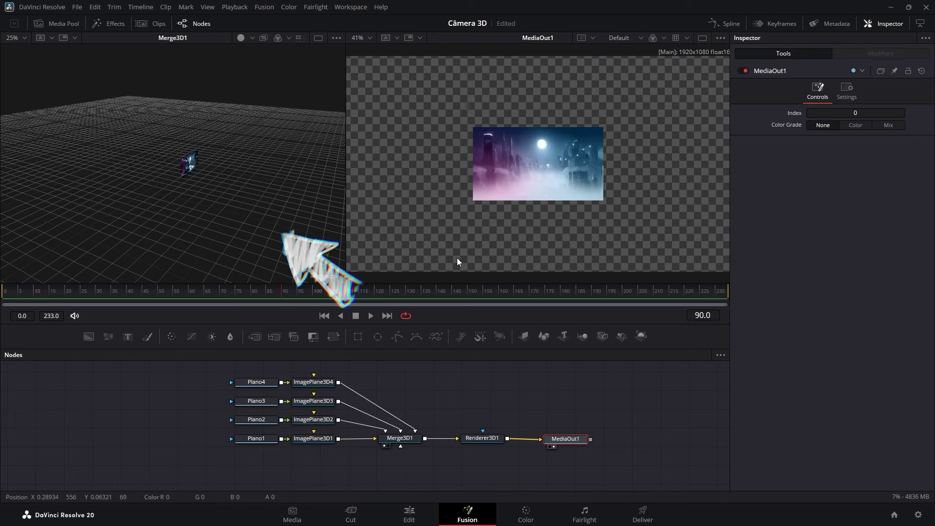
{"action": "left_click_drag", "start_coordinate": [427, 396], "coordinate": [413, 430]}
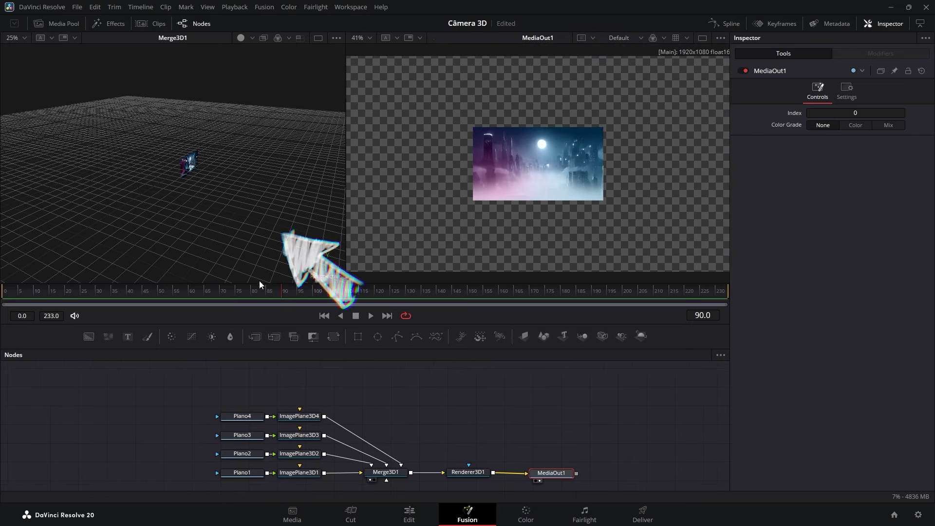
{"action": "scroll", "coordinate": [166, 192], "scroll_direction": "up", "scroll_amount": 6}
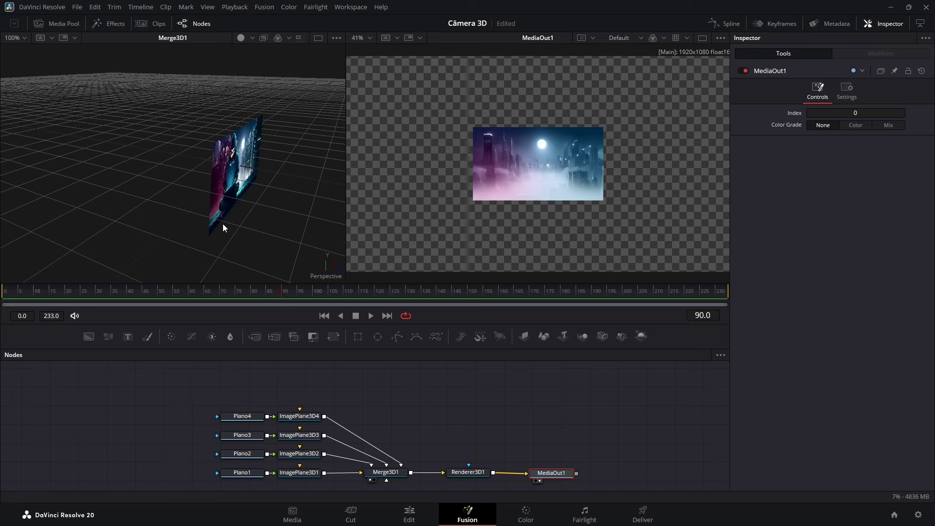
{"action": "left_click_drag", "start_coordinate": [186, 214], "coordinate": [197, 191]}
{"action": "left_click_drag", "start_coordinate": [135, 176], "coordinate": [100, 171]}
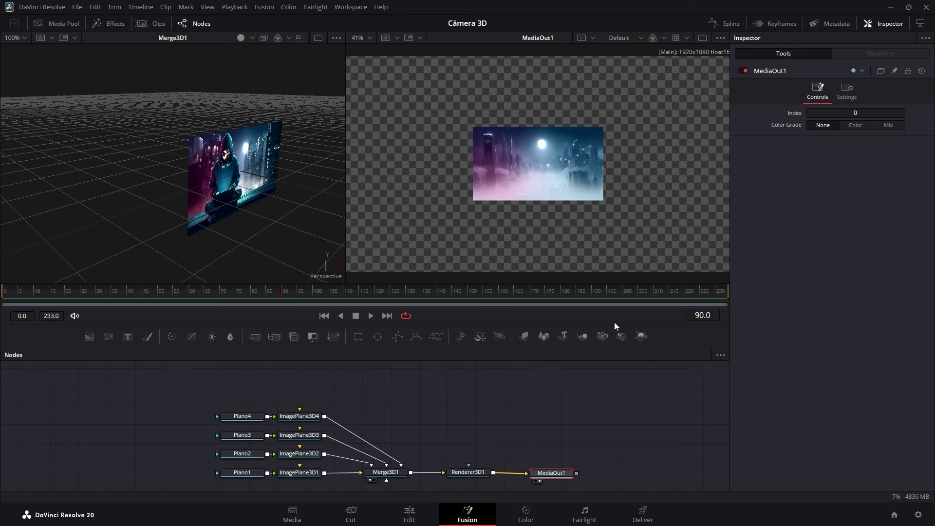
Step: Change the composition's playback render options so the output is processed in float32
{"action": "right_click", "coordinate": [667, 315]}
{"action": "left_click", "coordinate": [697, 318]}
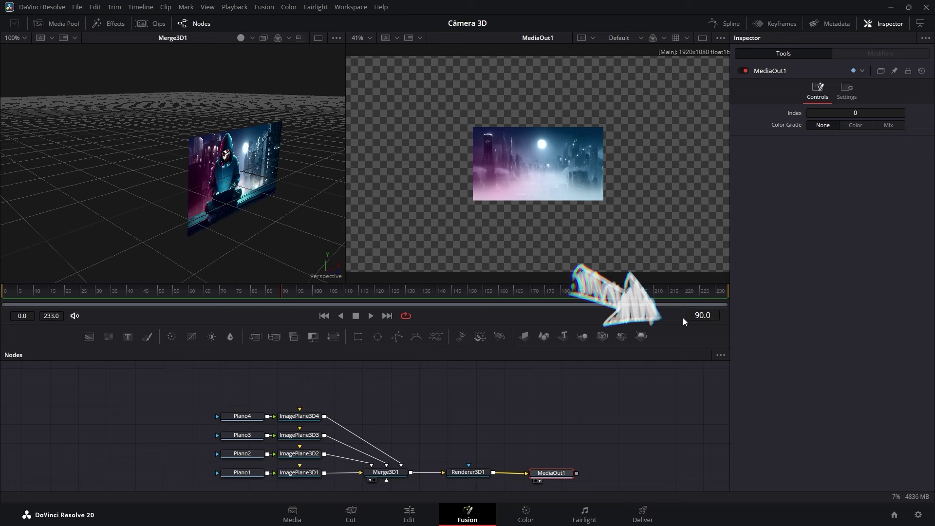
{"action": "right_click", "coordinate": [668, 317]}
{"action": "left_click", "coordinate": [679, 324]}
{"action": "right_click", "coordinate": [667, 317]}
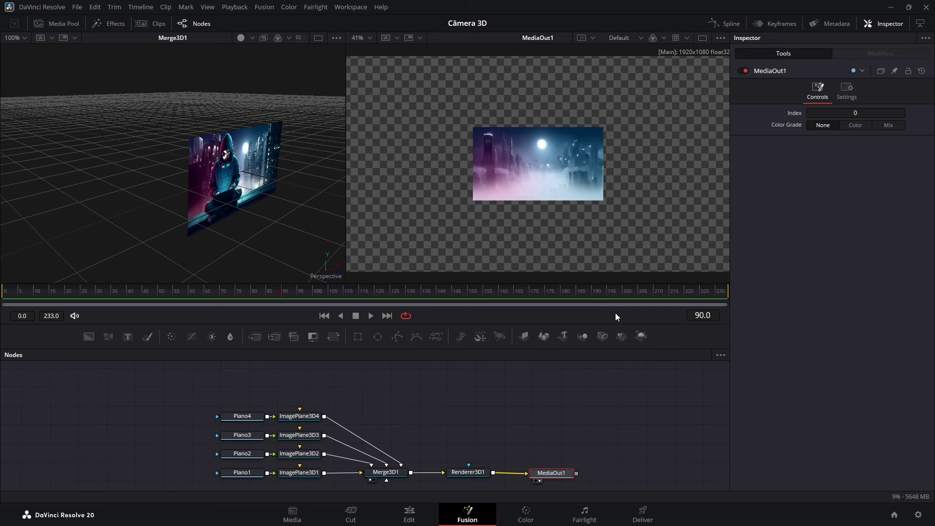
Step: Push ImagePlane3D2, ImagePlane3D3 and ImagePlane3D4 back along Z to about -0.58, -1.44 and -2.77, spacing the layers in depth
{"action": "left_click", "coordinate": [307, 458]}
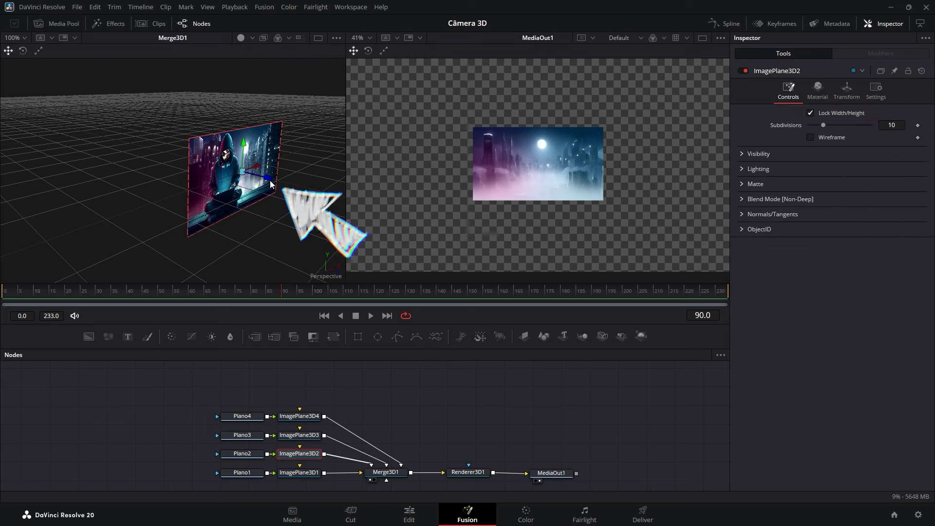
{"action": "left_click_drag", "start_coordinate": [259, 177], "coordinate": [203, 168]}
{"action": "left_click", "coordinate": [288, 438]}
{"action": "left_click_drag", "start_coordinate": [268, 180], "coordinate": [139, 152]}
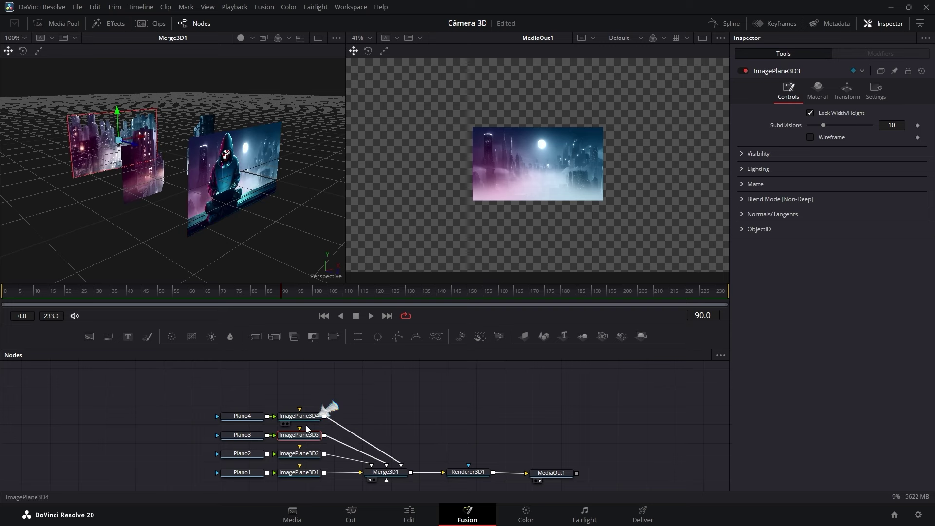
{"action": "left_click", "coordinate": [192, 166]}
{"action": "left_click_drag", "start_coordinate": [193, 166], "coordinate": [73, 158]}
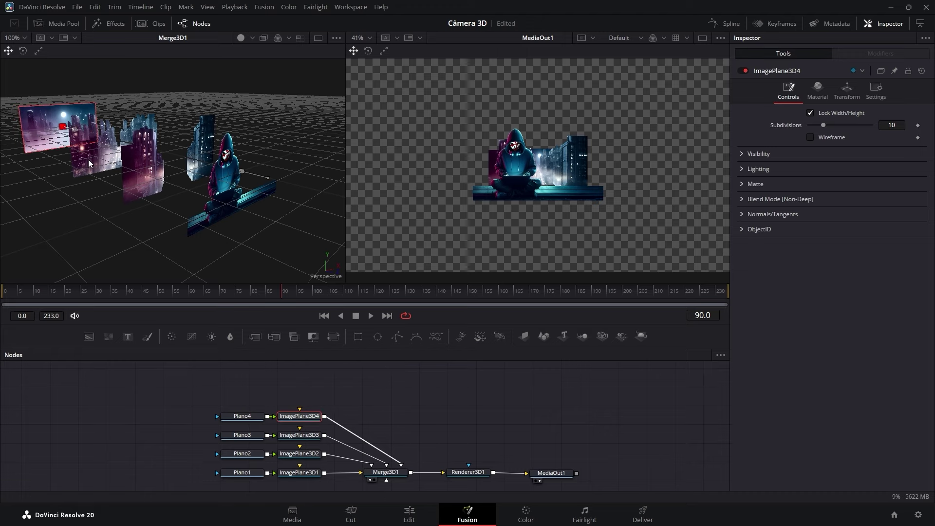
{"action": "left_click_drag", "start_coordinate": [198, 161], "coordinate": [201, 164]}
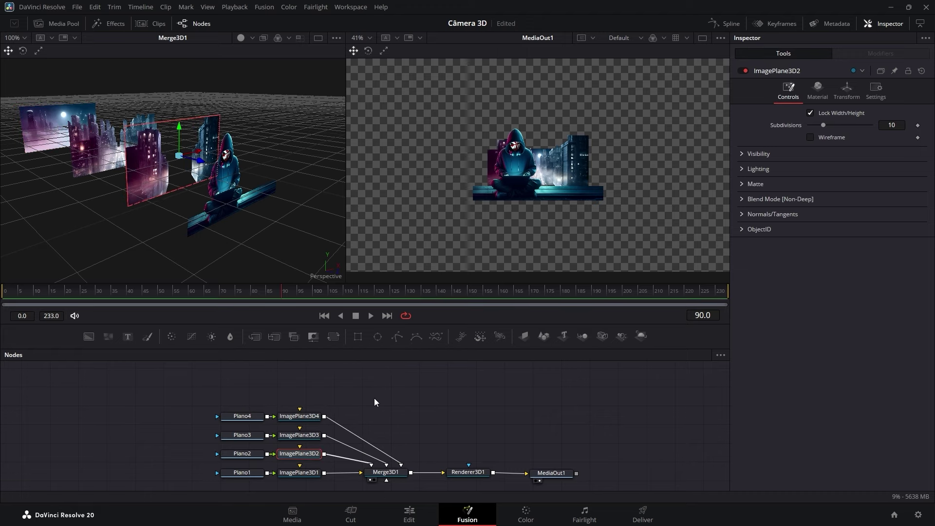
{"action": "left_click_drag", "start_coordinate": [100, 214], "coordinate": [97, 256]}
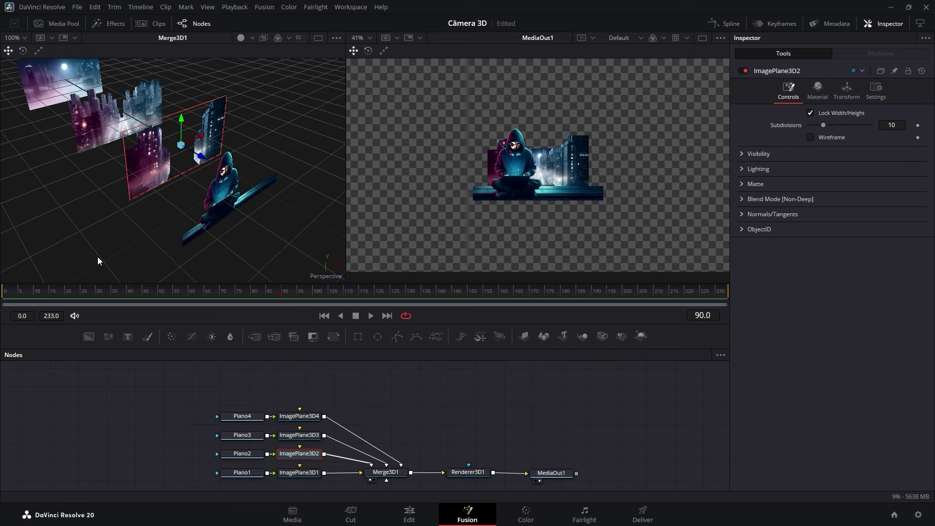
{"action": "left_click", "coordinate": [420, 402]}
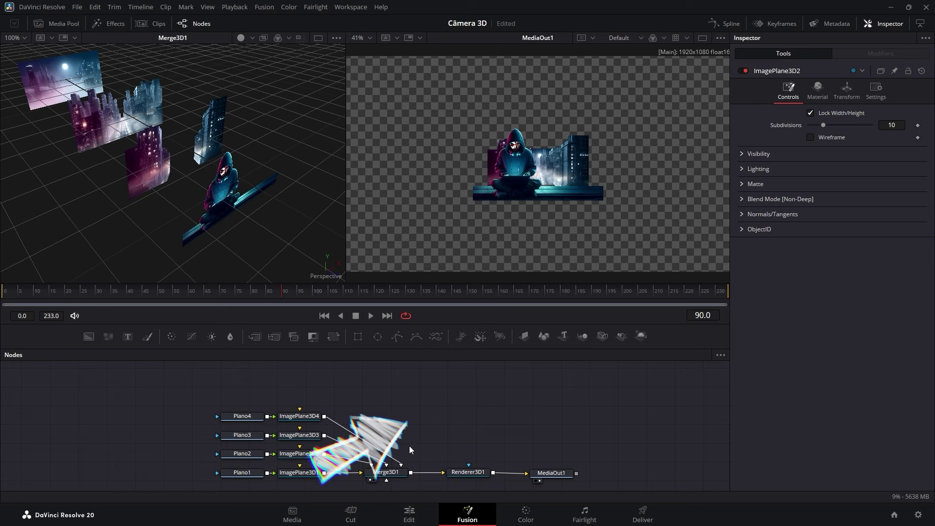
Step: Add a Camera 3D node above the image plane nodes and connect its output to all four ImagePlane3D nodes
{"action": "left_click", "coordinate": [602, 335]}
{"action": "left_click_drag", "start_coordinate": [490, 428], "coordinate": [392, 409]}
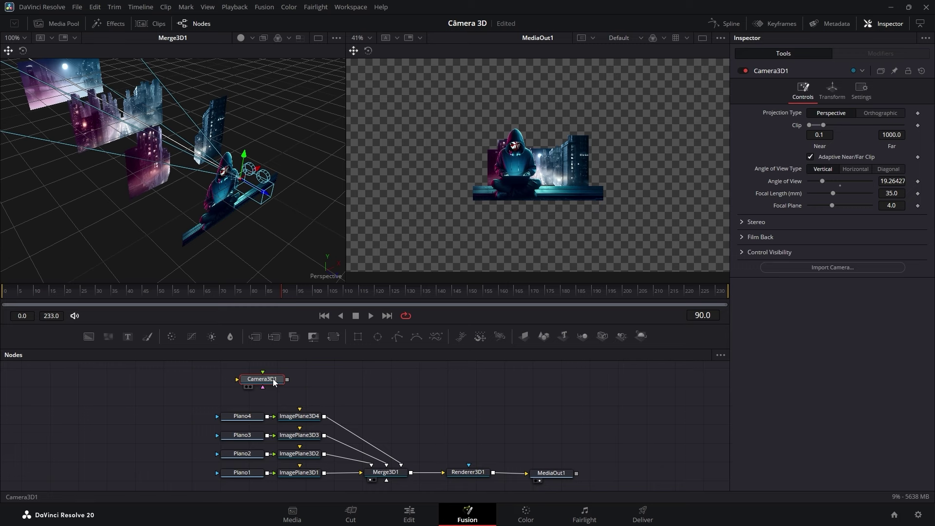
{"action": "left_click_drag", "start_coordinate": [287, 379], "coordinate": [300, 473]}
{"action": "left_click_drag", "start_coordinate": [287, 380], "coordinate": [198, 372]}
{"action": "left_click_drag", "start_coordinate": [222, 372], "coordinate": [301, 454]}
{"action": "left_click_drag", "start_coordinate": [221, 373], "coordinate": [300, 408]}
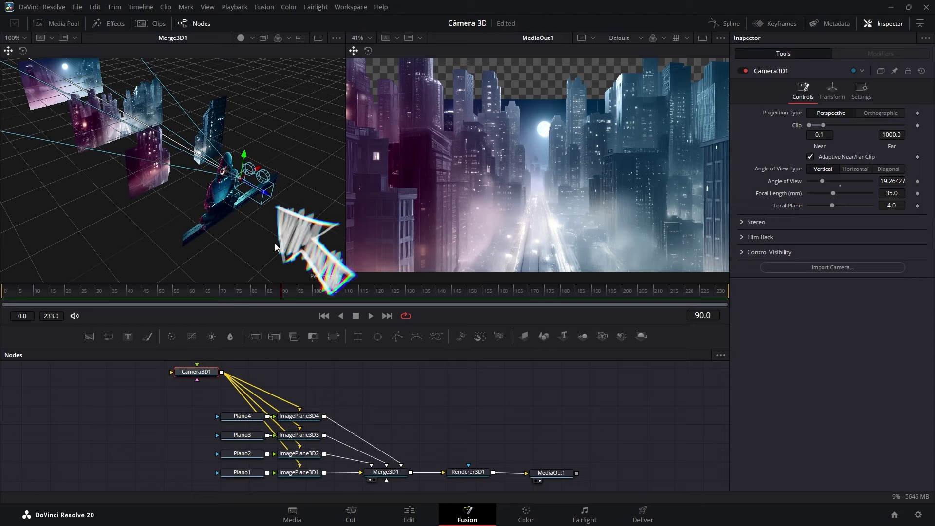
Step: Pull Camera3D1 back along Z to about 1.65 so the hooded figure and its ledge fit the frame width
{"action": "left_click_drag", "start_coordinate": [265, 190], "coordinate": [261, 217]}
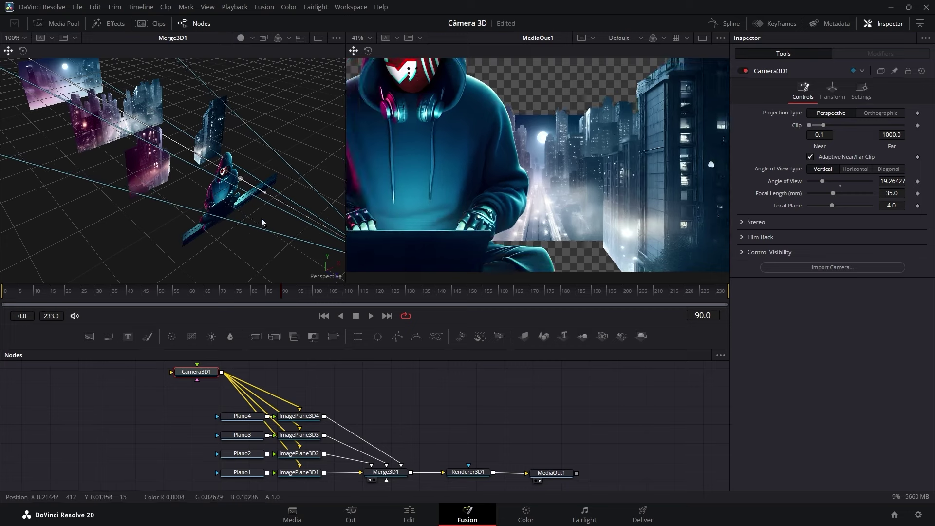
{"action": "scroll", "coordinate": [226, 211], "scroll_direction": "down", "scroll_amount": 5}
{"action": "left_click_drag", "start_coordinate": [265, 199], "coordinate": [297, 215]}
{"action": "scroll", "coordinate": [479, 193], "scroll_direction": "down", "scroll_amount": 2}
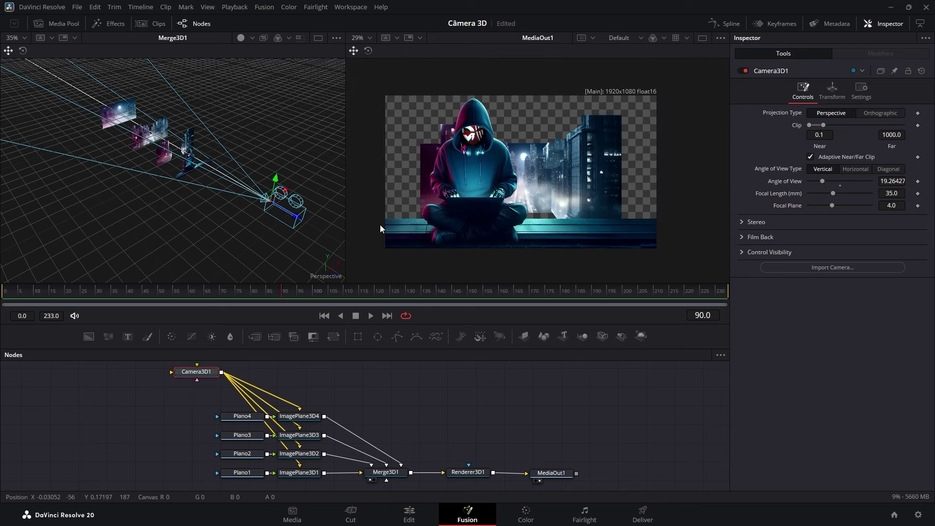
{"action": "left_click_drag", "start_coordinate": [566, 218], "coordinate": [575, 227]}
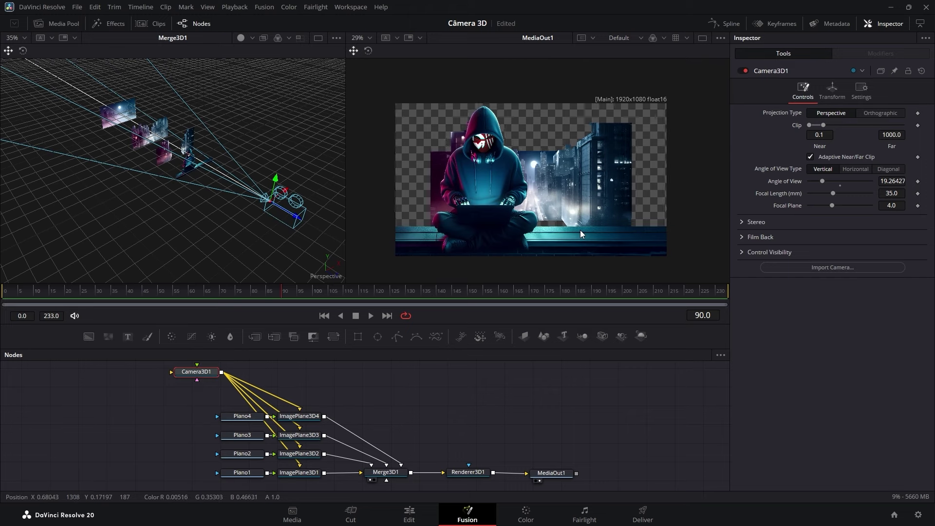
Step: Scale ImagePlane3D2 to 1.379, ImagePlane3D3 to 1.89 and ImagePlane3D4 to 2.678 so the background layers fill the camera frame
{"action": "left_click", "coordinate": [162, 161]}
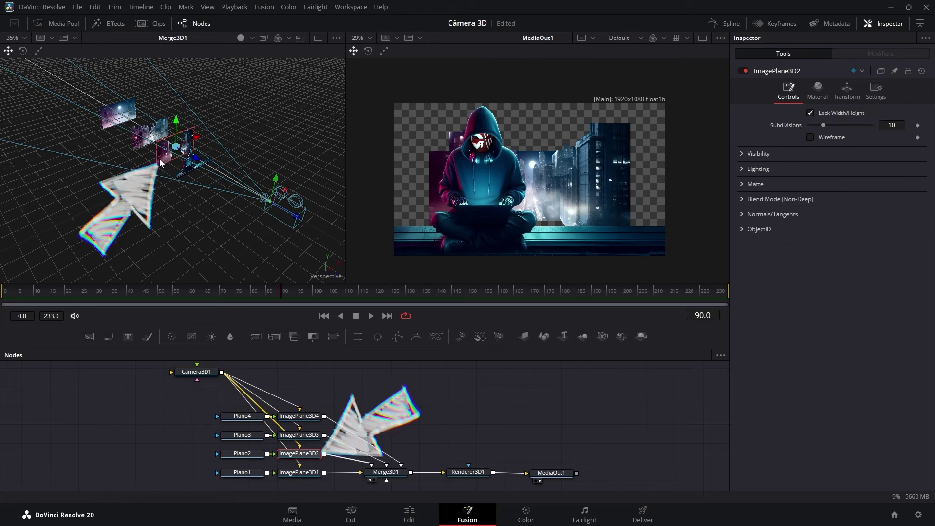
{"action": "left_click", "coordinate": [847, 89]}
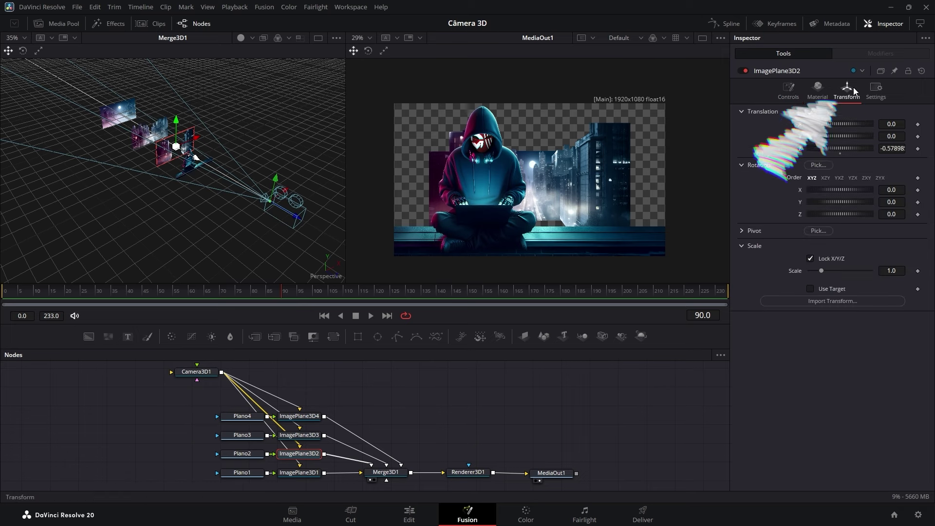
{"action": "left_click_drag", "start_coordinate": [821, 271], "coordinate": [825, 270]}
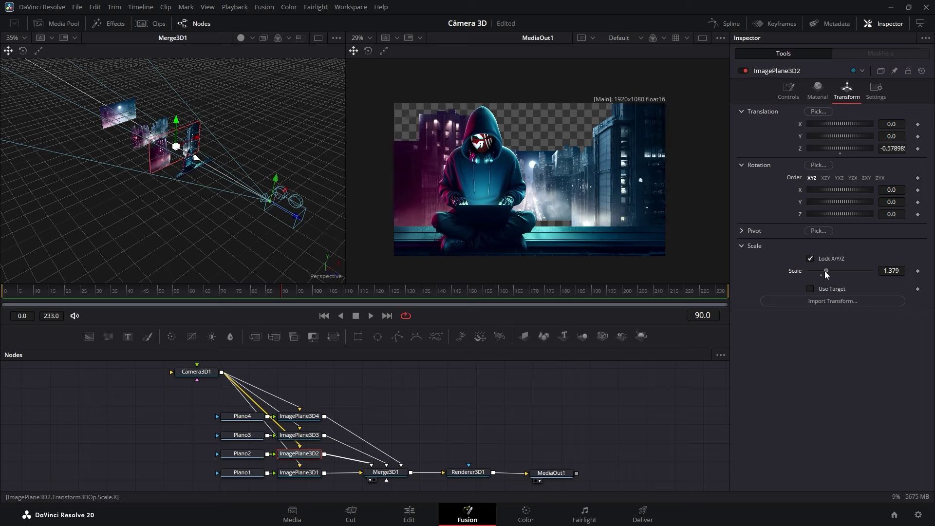
{"action": "left_click", "coordinate": [137, 150]}
{"action": "left_click", "coordinate": [846, 90]}
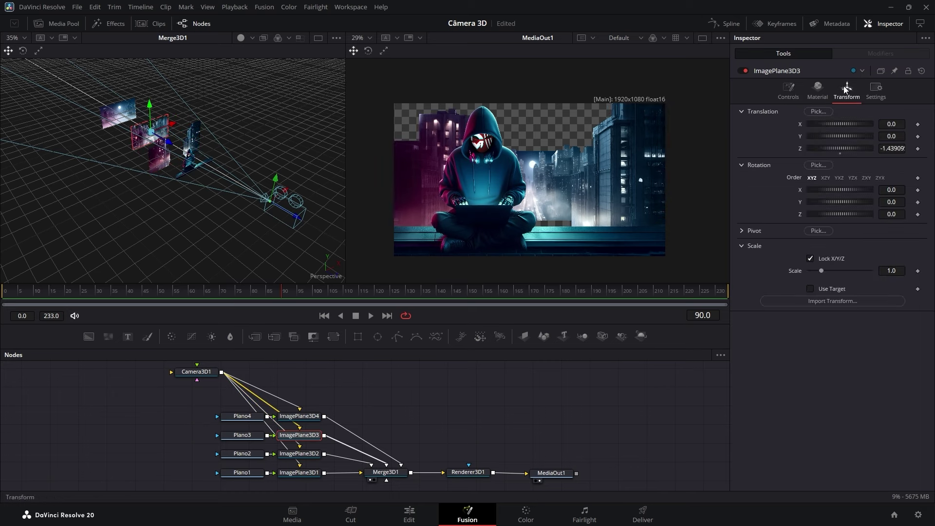
{"action": "left_click_drag", "start_coordinate": [822, 271], "coordinate": [832, 267]}
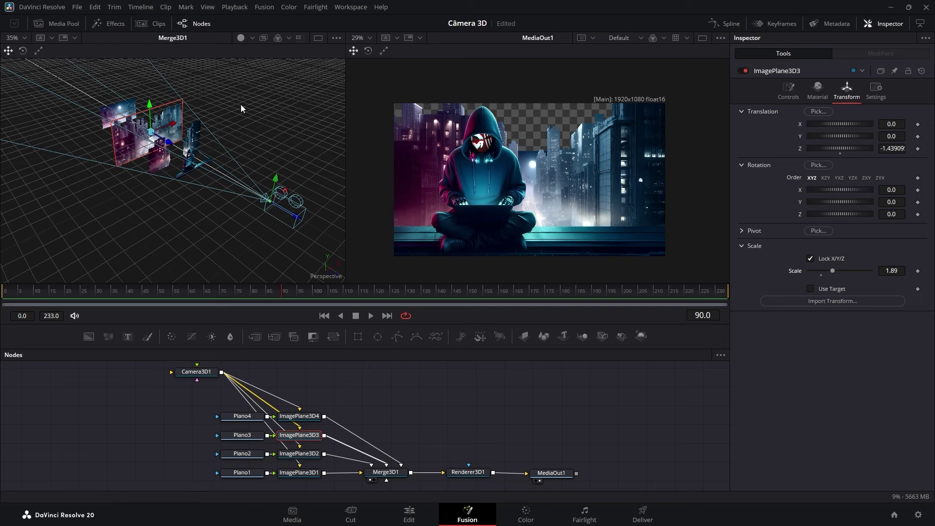
{"action": "left_click", "coordinate": [113, 112]}
{"action": "left_click", "coordinate": [846, 92]}
{"action": "left_click_drag", "start_coordinate": [821, 271], "coordinate": [841, 269]}
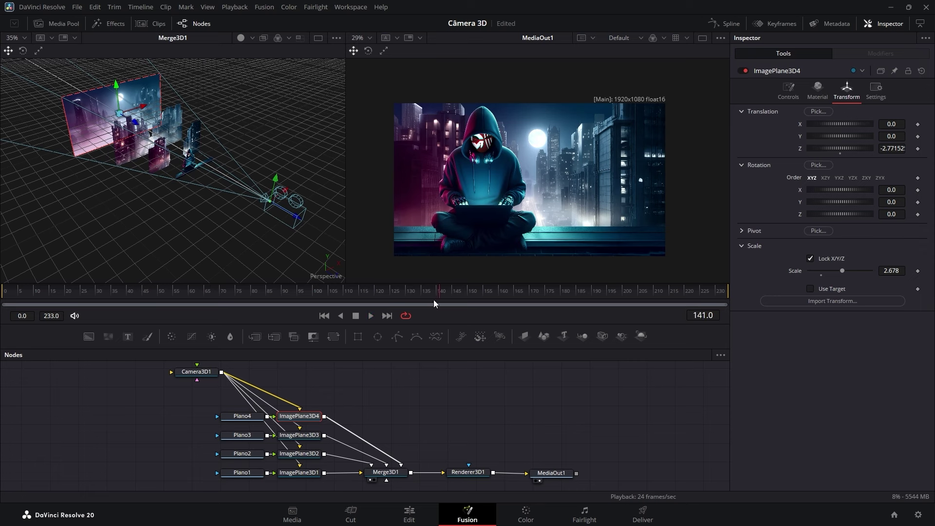
Step: At frame 150, keyframe Camera3D1's X, Y and Z translation, rotation order, and X, Y and Z rotation
{"action": "left_click_drag", "start_coordinate": [450, 292], "coordinate": [463, 296]}
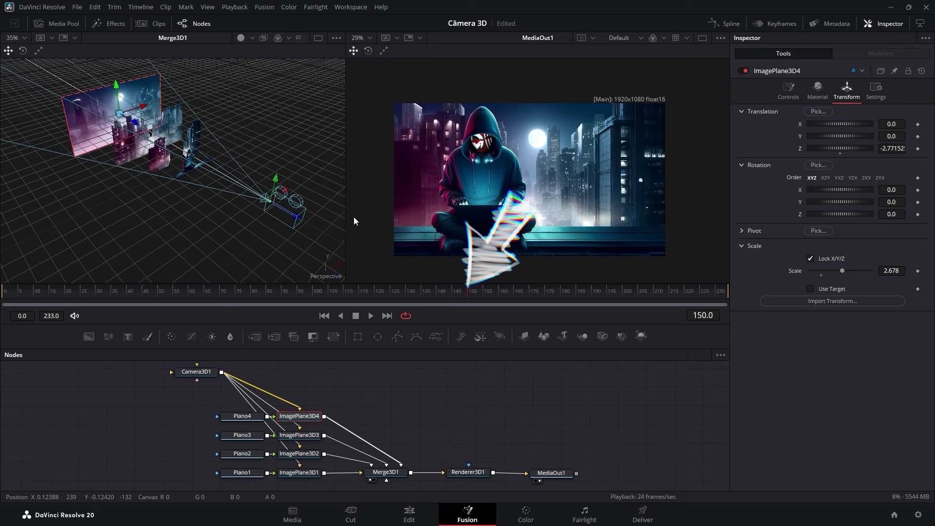
{"action": "left_click", "coordinate": [197, 373]}
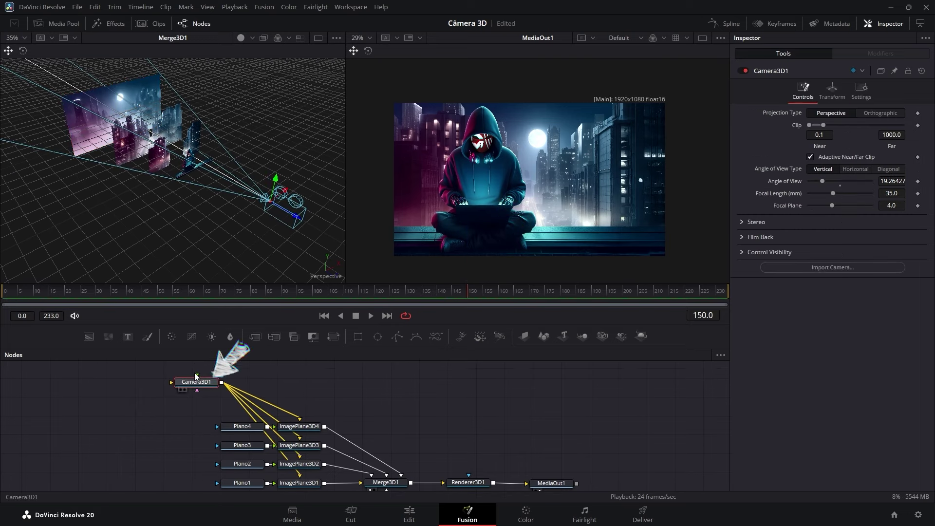
{"action": "left_click", "coordinate": [826, 99]}
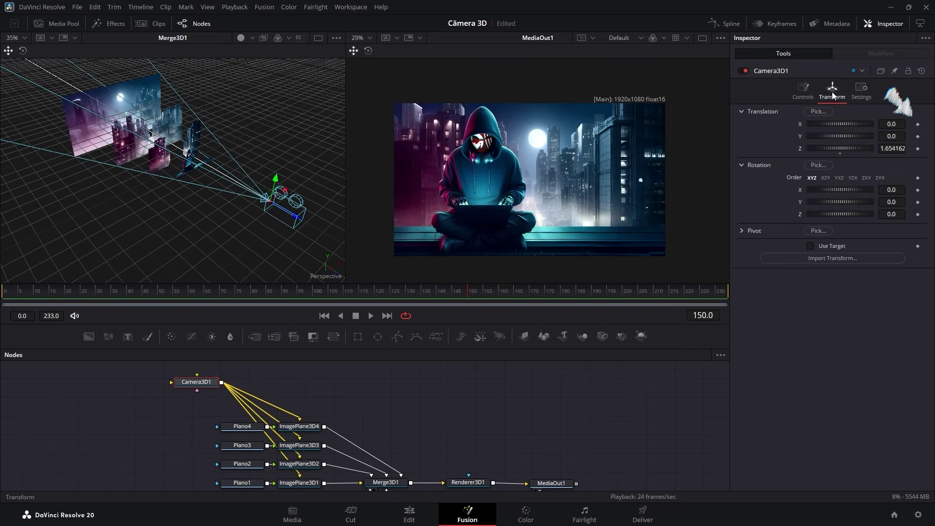
{"action": "left_click", "coordinate": [917, 126]}
{"action": "left_click", "coordinate": [918, 137]}
{"action": "left_click", "coordinate": [919, 148]}
{"action": "left_click", "coordinate": [918, 178]}
{"action": "left_click", "coordinate": [918, 190]}
{"action": "left_click", "coordinate": [918, 202]}
{"action": "left_click", "coordinate": [918, 215]}
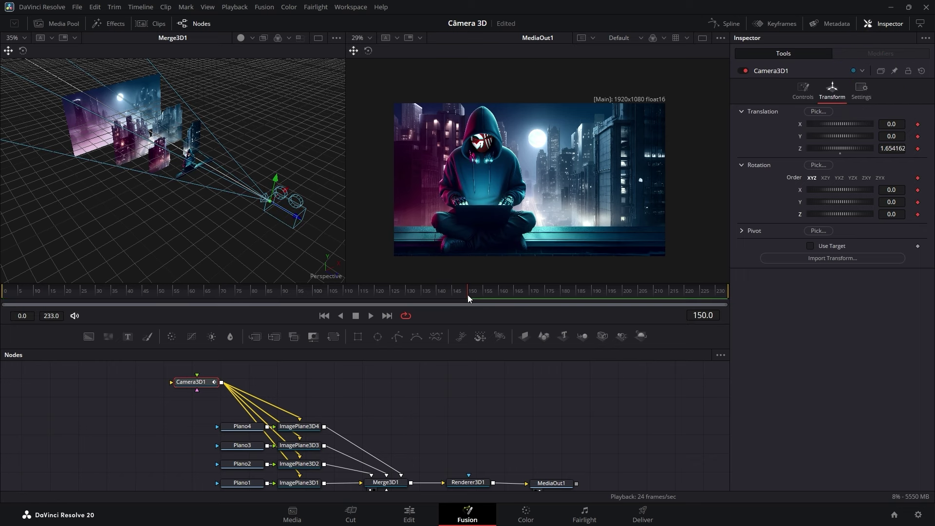
Step: At frame 0, move Camera3D1 close to the moon at about X 0.077, Y 0.398, Z -2.527, and play the animation
{"action": "left_click_drag", "start_coordinate": [464, 294], "coordinate": [2, 298]}
{"action": "left_click_drag", "start_coordinate": [297, 217], "coordinate": [140, 182]}
{"action": "mouse_move", "coordinate": [137, 97]}
{"action": "left_mouse_down"}
{"action": "mouse_move", "coordinate": [139, 83]}
{"action": "mouse_move", "coordinate": [167, 115]}
{"action": "mouse_move", "coordinate": [162, 101]}
{"action": "mouse_move", "coordinate": [146, 118]}
{"action": "mouse_move", "coordinate": [144, 110]}
{"action": "left_mouse_up"}
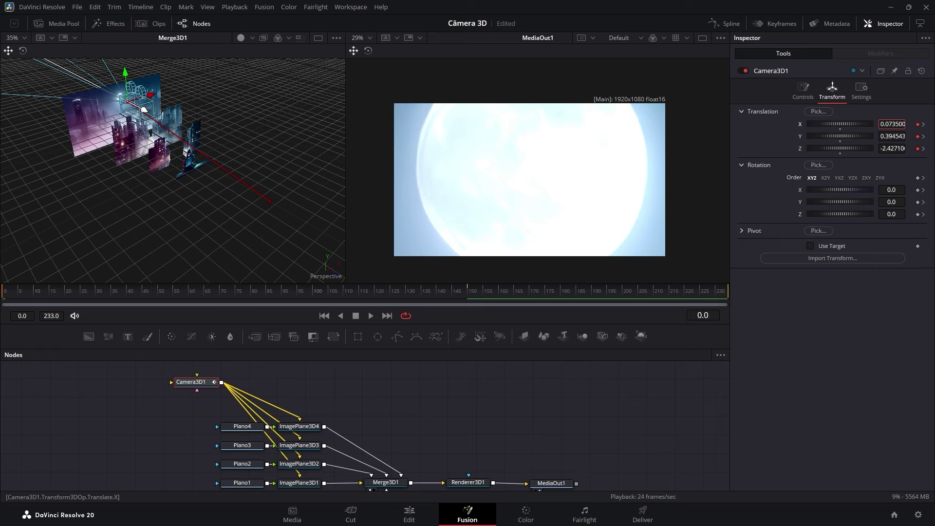
{"action": "left_click_drag", "start_coordinate": [886, 124], "coordinate": [837, 149]}
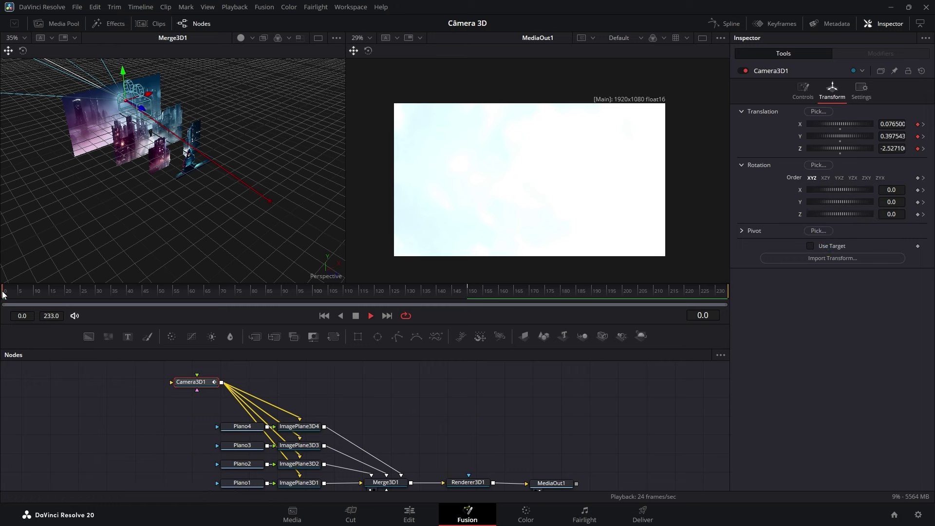
{"action": "key", "text": "space"}
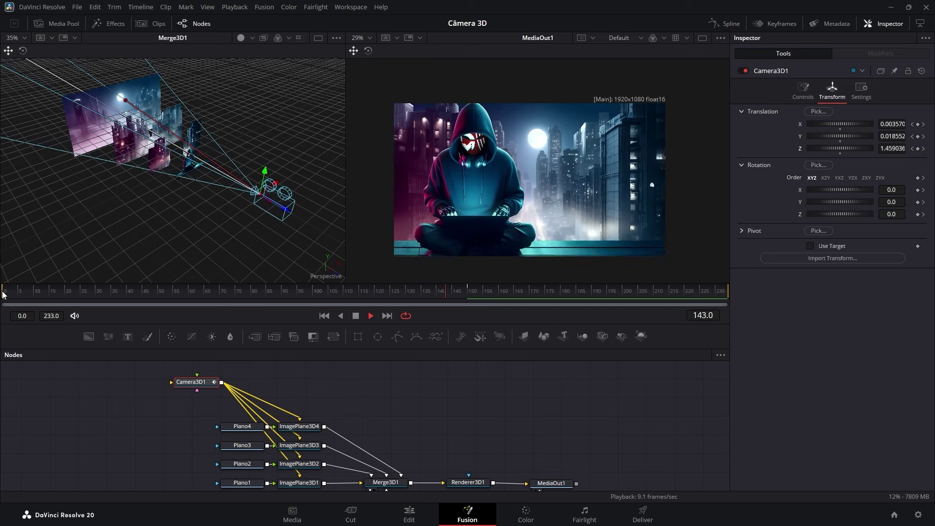
Step: Move ImagePlane3D2 back to about Z -0.74 and ImagePlane3D3 to about Z -1.58, and scale ImagePlane3D3 to 1.969
{"action": "left_click_drag", "start_coordinate": [229, 291], "coordinate": [258, 291]}
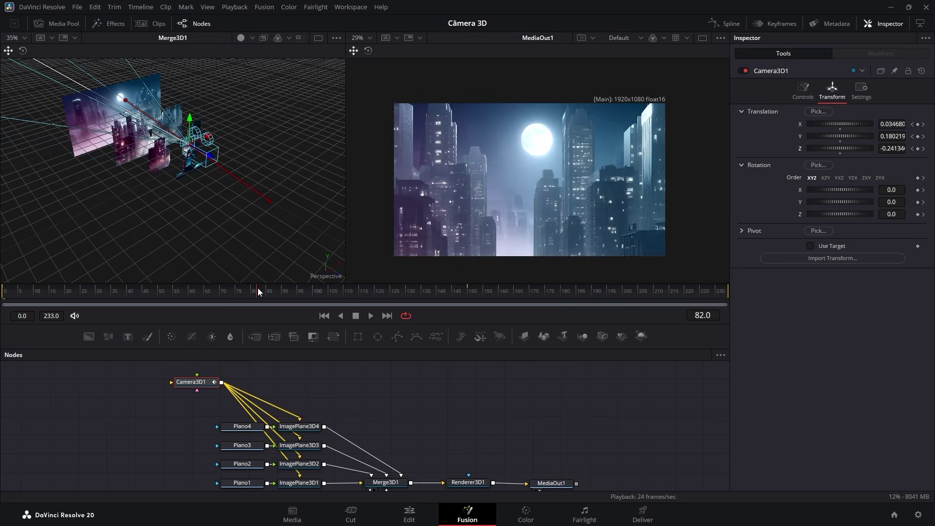
{"action": "left_click", "coordinate": [158, 170]}
{"action": "left_click", "coordinate": [121, 160]}
{"action": "left_click_drag", "start_coordinate": [172, 146], "coordinate": [166, 143]}
{"action": "left_click", "coordinate": [163, 162]}
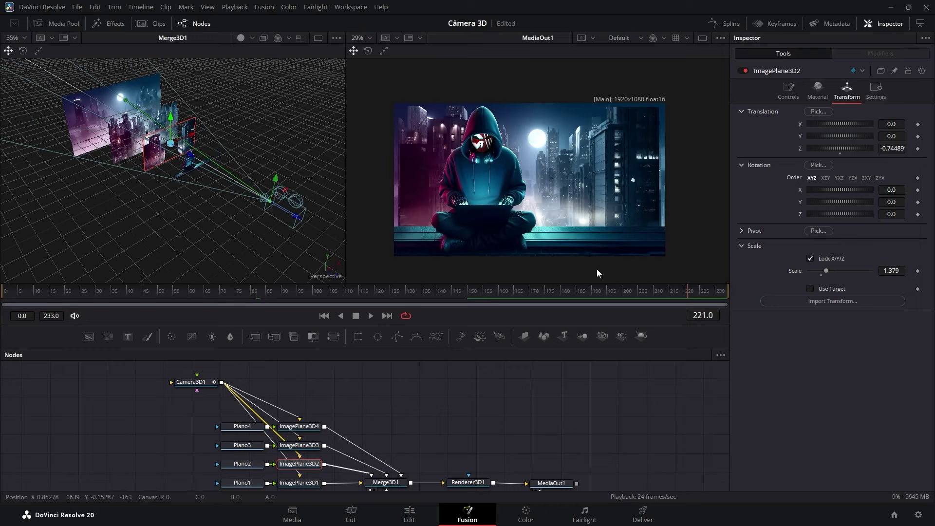
{"action": "left_click_drag", "start_coordinate": [826, 270], "coordinate": [834, 270]}
{"action": "left_click", "coordinate": [122, 152]}
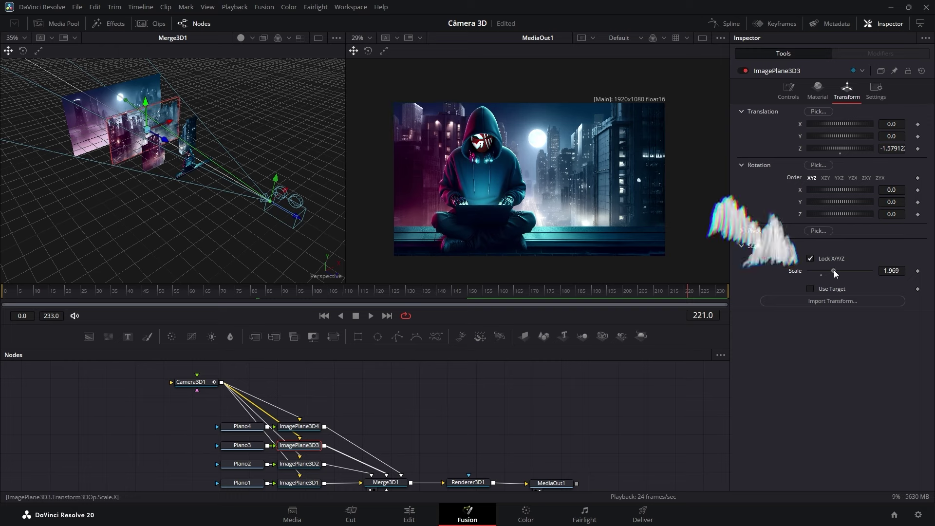
Step: Show all Camera3D1 curves fitted in the Spline editor and smooth all of their keyframes
{"action": "left_click", "coordinate": [199, 383]}
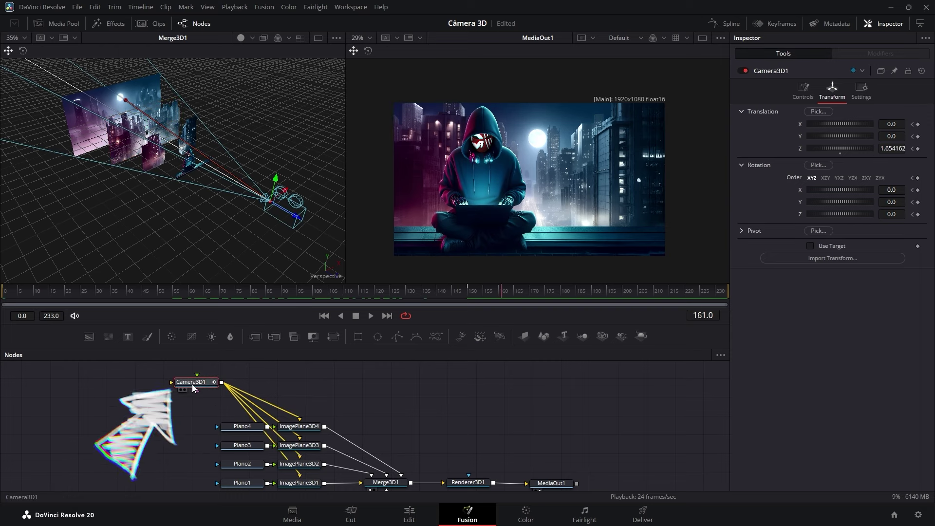
{"action": "left_click", "coordinate": [729, 25]}
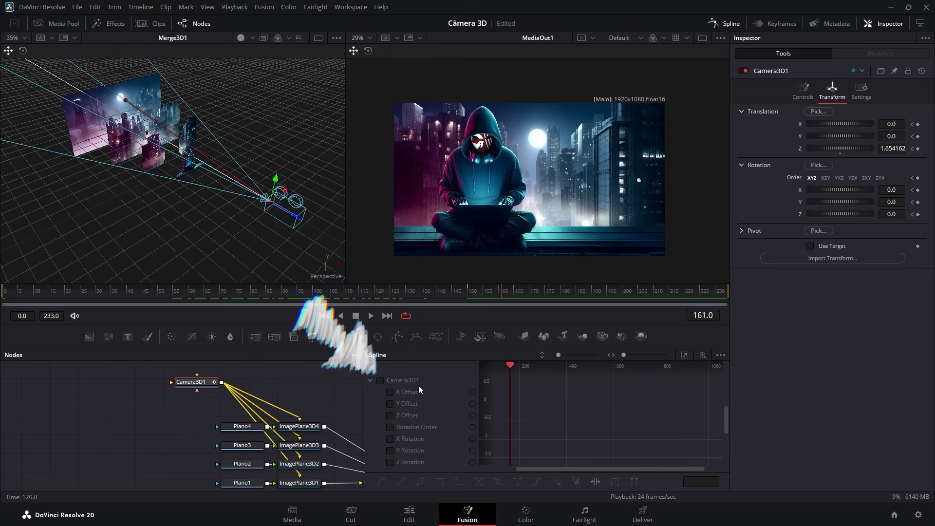
{"action": "left_click", "coordinate": [407, 379]}
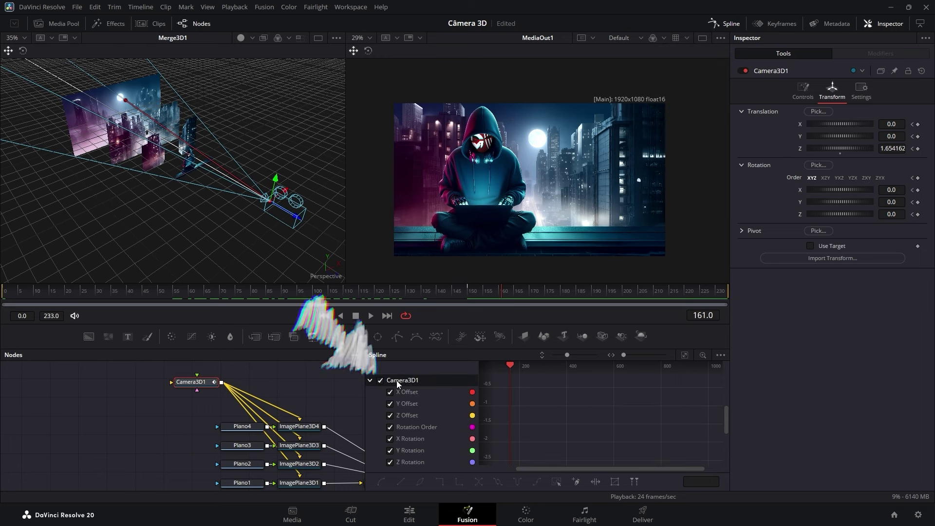
{"action": "left_click", "coordinate": [685, 355]}
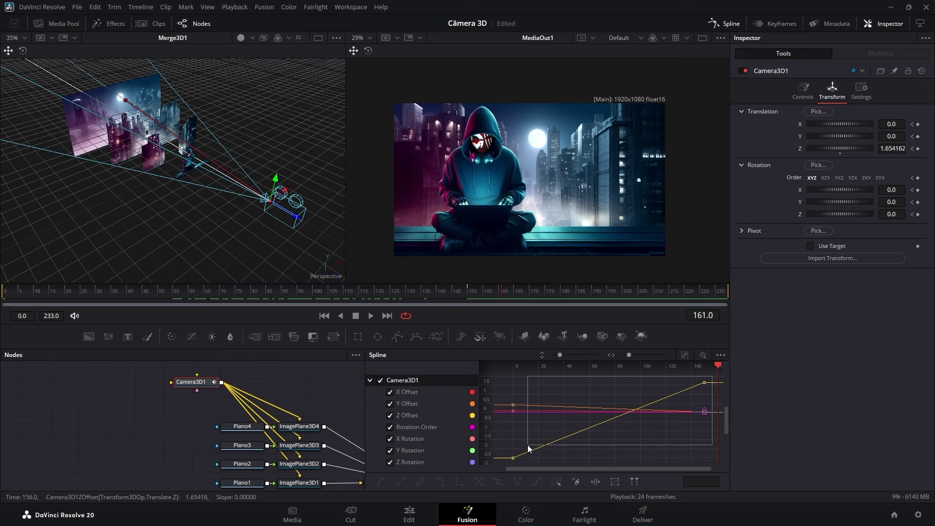
{"action": "left_click_drag", "start_coordinate": [508, 461], "coordinate": [506, 463]}
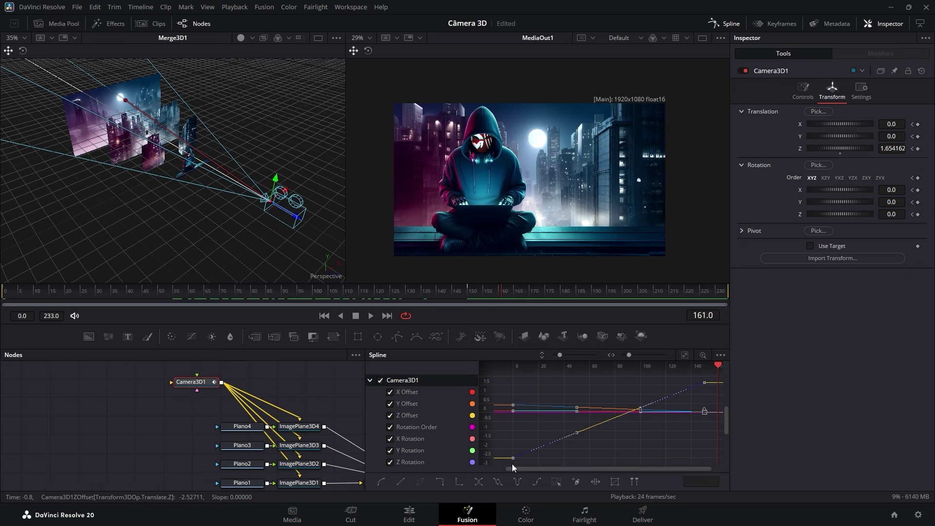
{"action": "left_click", "coordinate": [381, 482]}
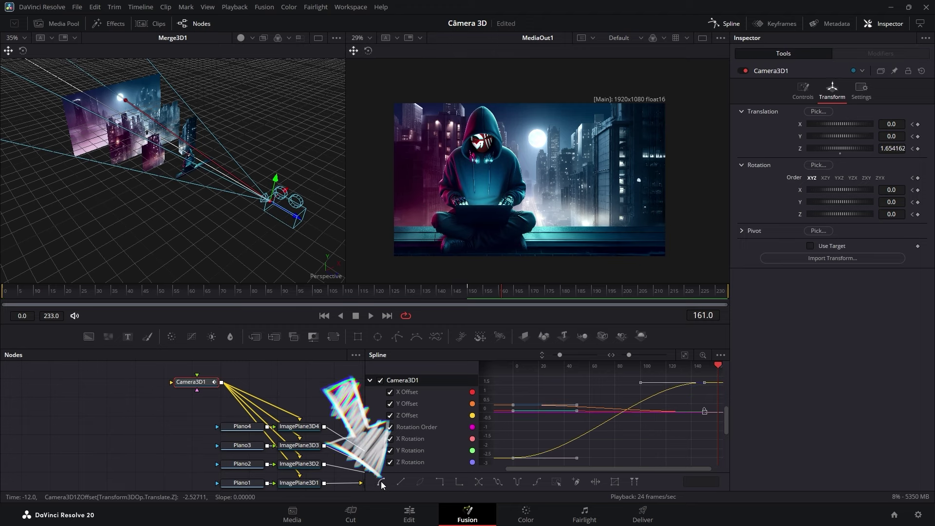
Step: Play the smoothed camera move and return to frame 0
{"action": "key", "text": "space"}
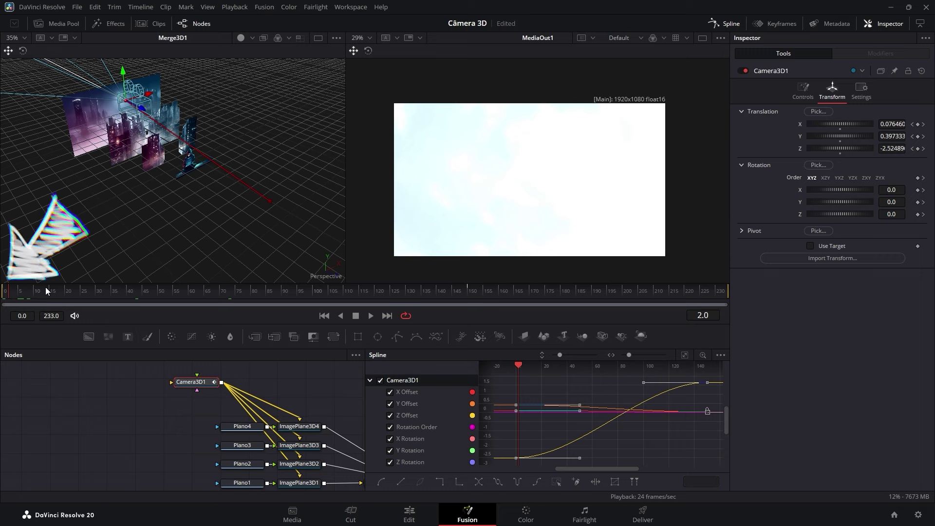
{"action": "left_click", "coordinate": [3, 291]}
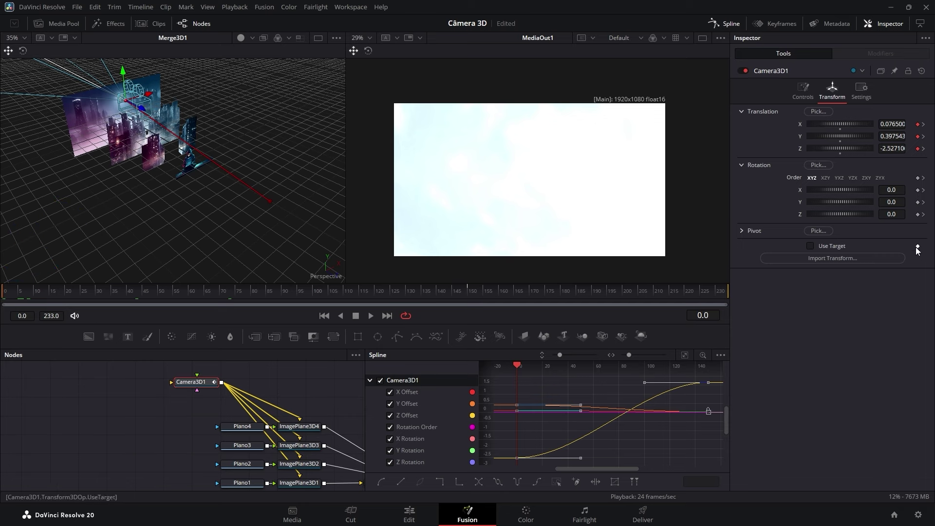
Step: Try a Z rotation of -28.7 on Camera3D1 at frame 0, play the camera move and return to frame 0
{"action": "left_click_drag", "start_coordinate": [840, 211], "coordinate": [826, 211]}
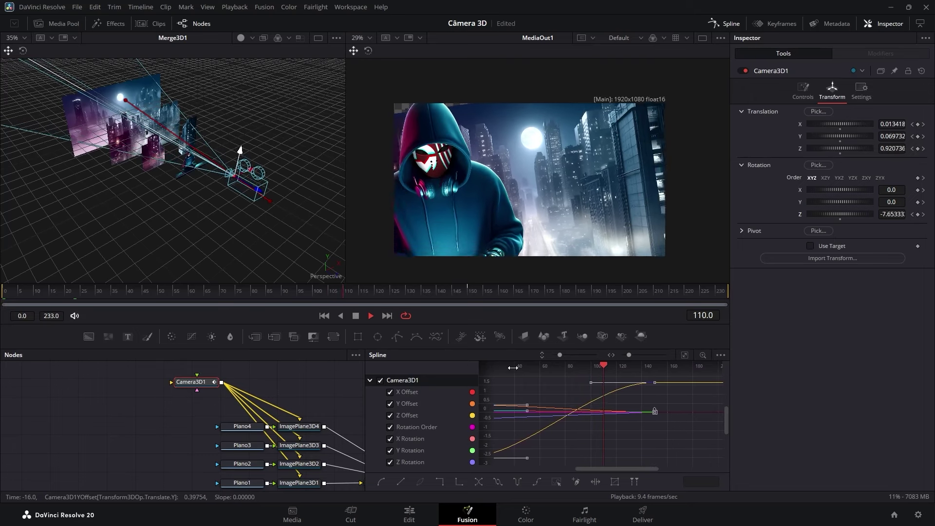
{"action": "key", "text": "space"}
{"action": "left_click_drag", "start_coordinate": [618, 366], "coordinate": [1, 293]}
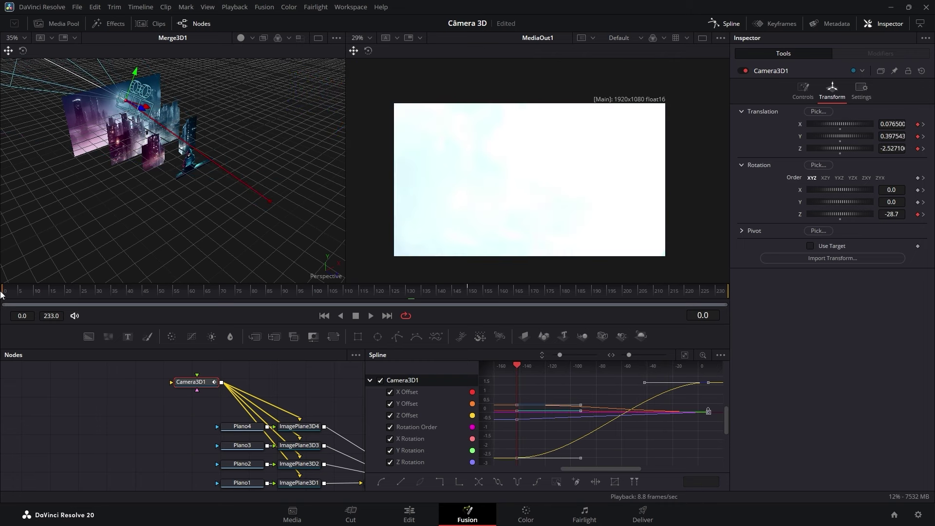
Step: Set Camera3D1's Z rotation to -15.0 at frame 0 and preview the rotating camera move
{"action": "left_click_drag", "start_coordinate": [860, 215], "coordinate": [893, 216]}
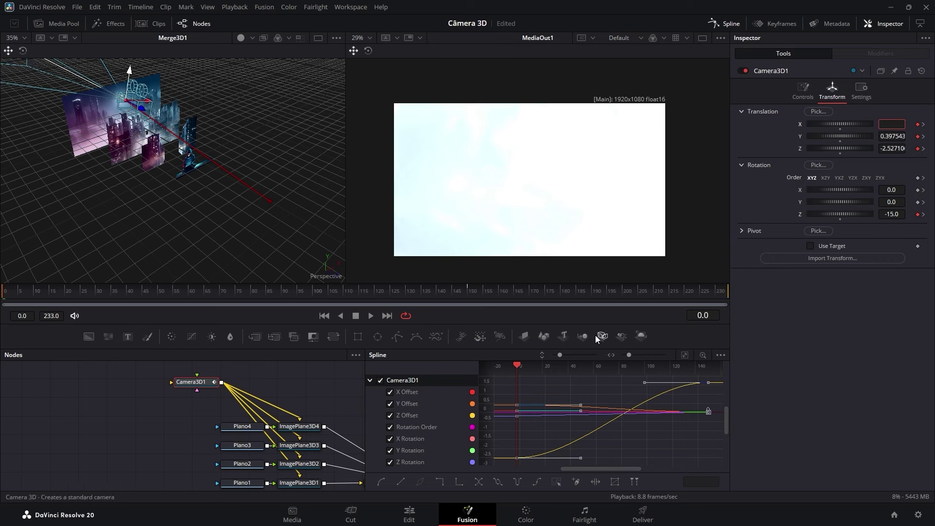
{"action": "key", "text": "space"}
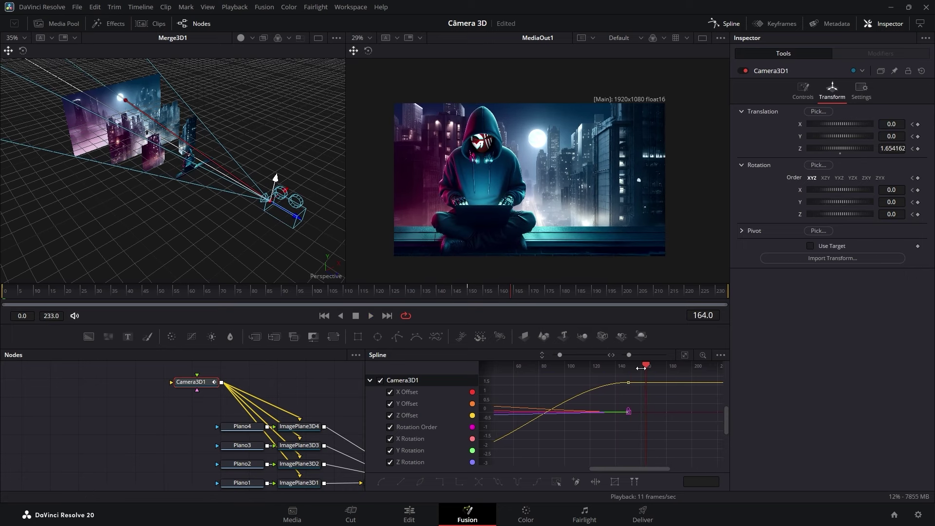
{"action": "left_click_drag", "start_coordinate": [646, 366], "coordinate": [555, 366]}
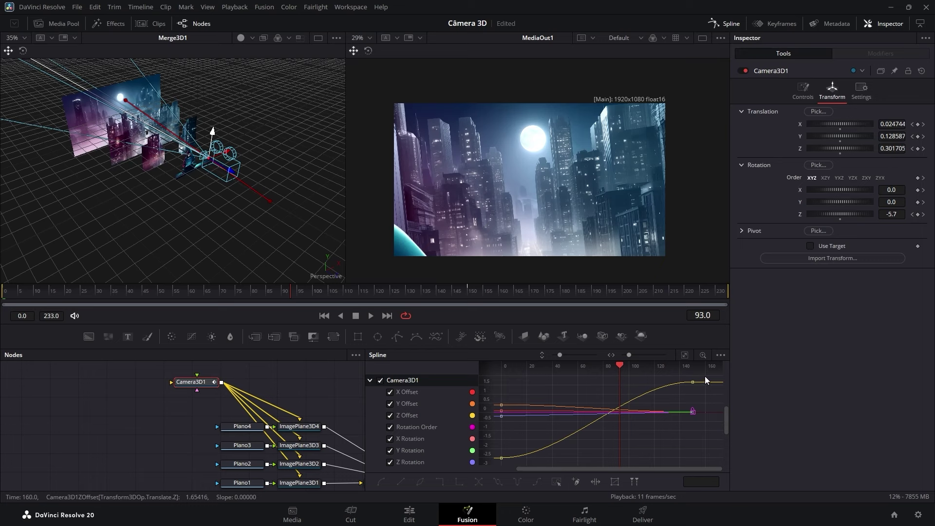
Step: Select all Camera3D1 keyframes in the Spline editor, smooth them and play the animation from the start
{"action": "left_click_drag", "start_coordinate": [499, 474], "coordinate": [495, 474]}
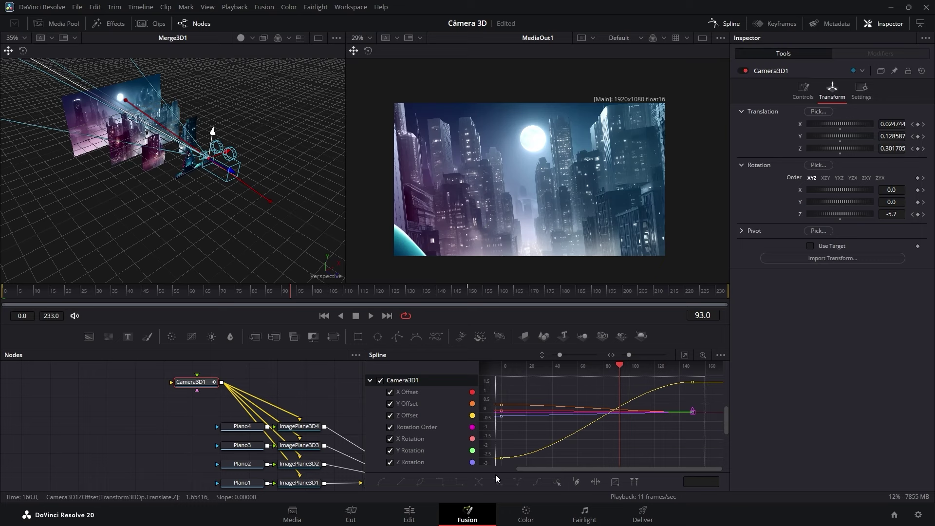
{"action": "left_click_drag", "start_coordinate": [495, 474], "coordinate": [495, 474]}
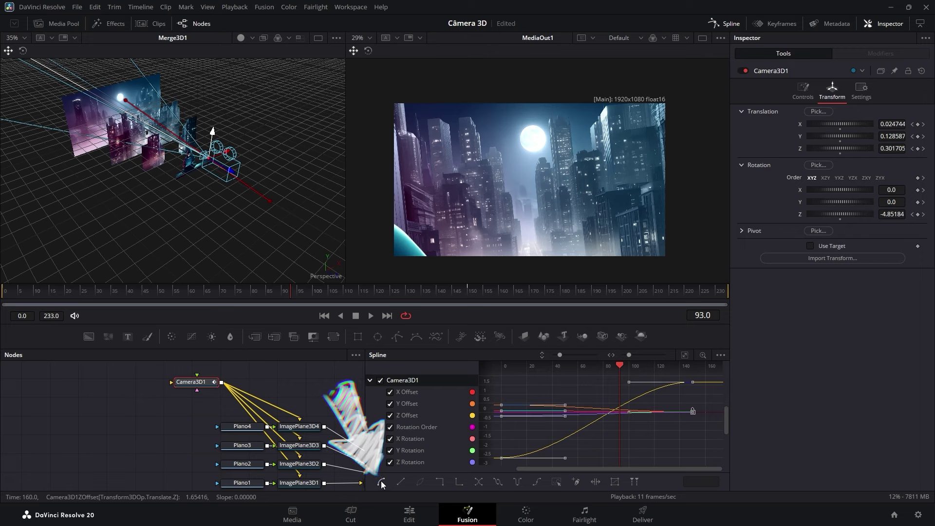
{"action": "left_click_drag", "start_coordinate": [621, 364], "coordinate": [507, 372]}
{"action": "key", "text": "space"}
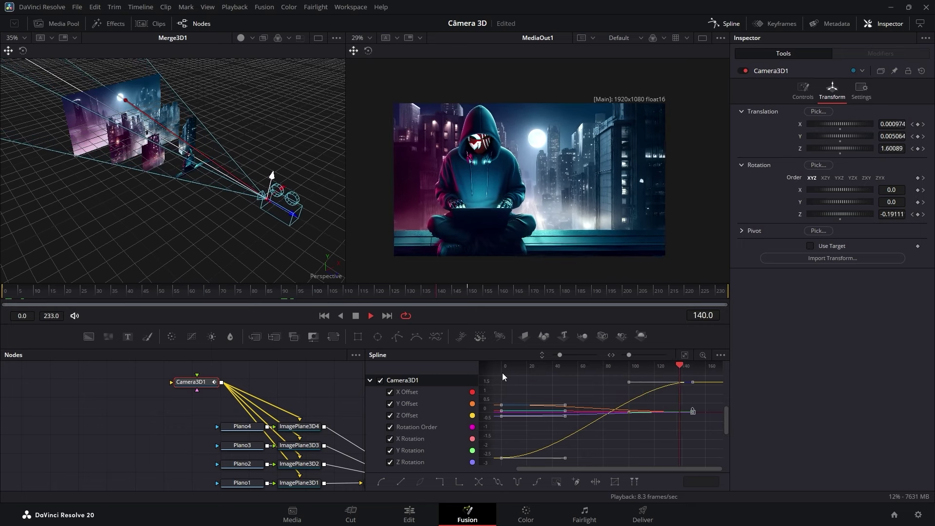
{"action": "key", "text": "space"}
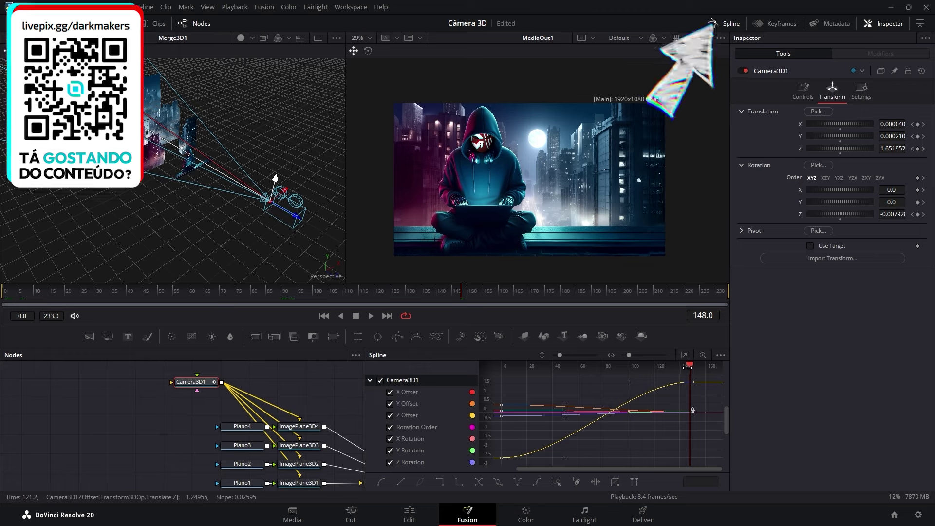
Step: Move the playhead to frame 151 and close the Spline editor
{"action": "left_click_drag", "start_coordinate": [689, 364], "coordinate": [693, 364]}
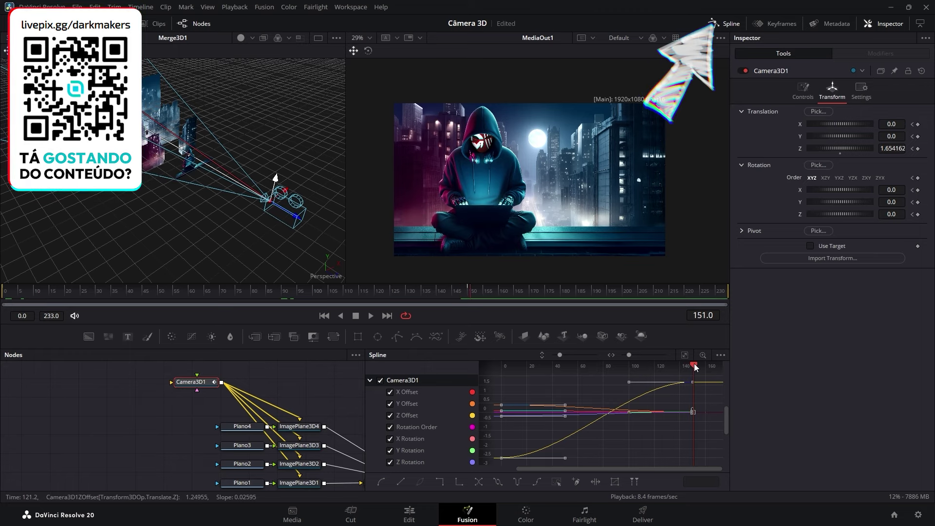
{"action": "left_click", "coordinate": [732, 25]}
{"action": "left_click_drag", "start_coordinate": [435, 412], "coordinate": [428, 396]}
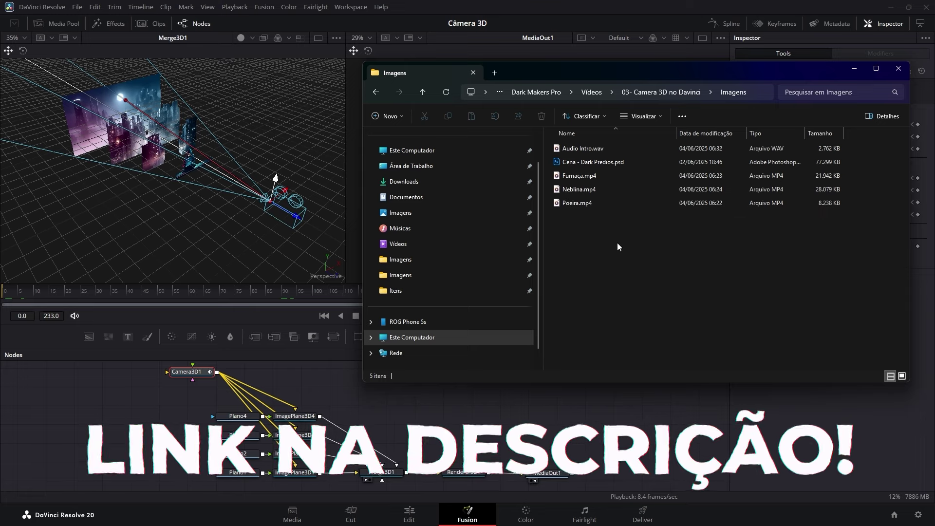
Step: Add Fumaça.mp4, Neblina.mp4 and Poeira.mp4 to the node graph and delete the automatically added Merge1 and Merge2 nodes
{"action": "left_click_drag", "start_coordinate": [615, 243], "coordinate": [98, 418]}
{"action": "left_click", "coordinate": [127, 461]}
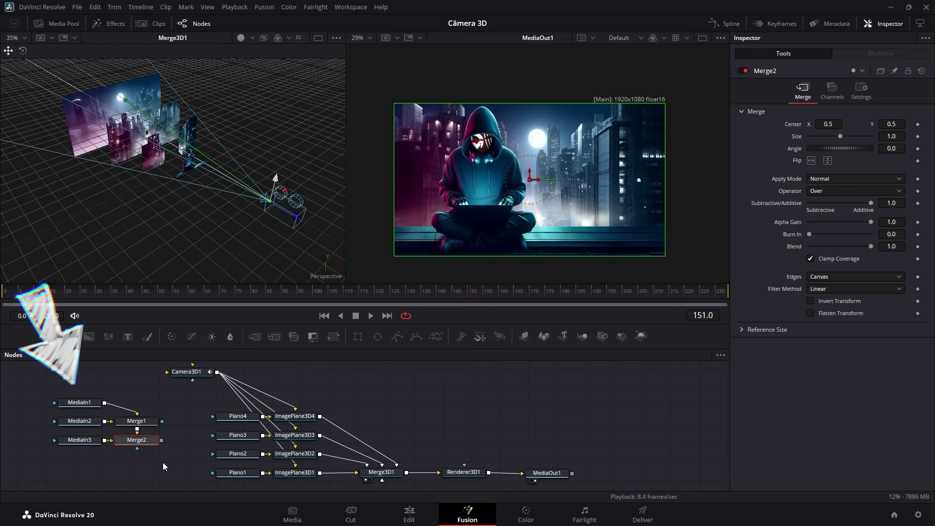
{"action": "left_click_drag", "start_coordinate": [168, 462], "coordinate": [136, 409]}
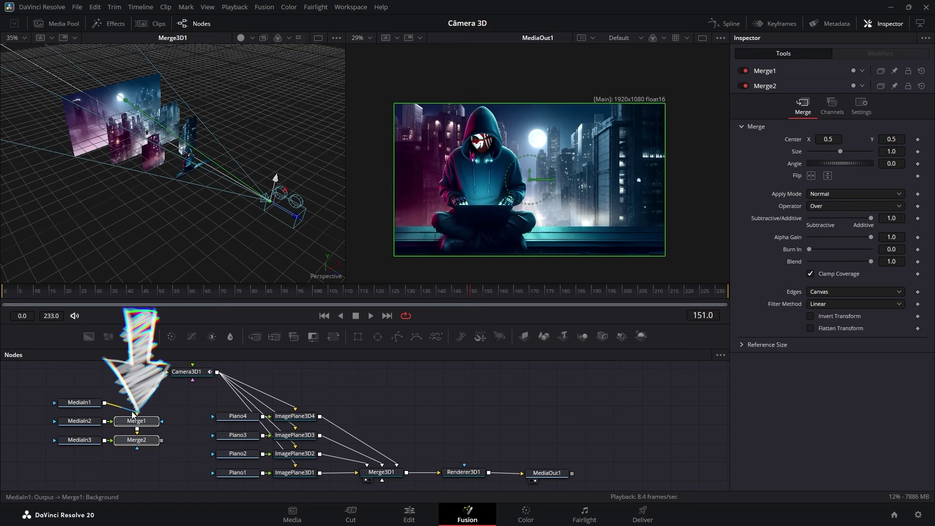
{"action": "key", "text": "Delete"}
Step: Move the MediaIn1, MediaIn2 and MediaIn3 nodes into a column below Plano1
{"action": "left_click", "coordinate": [131, 397]}
{"action": "left_click_drag", "start_coordinate": [166, 476], "coordinate": [164, 434]}
{"action": "left_click_drag", "start_coordinate": [147, 436], "coordinate": [73, 364]}
{"action": "left_click_drag", "start_coordinate": [83, 365], "coordinate": [240, 456]}
{"action": "left_click", "coordinate": [189, 462]}
{"action": "scroll", "coordinate": [244, 462], "scroll_direction": "down", "scroll_amount": 2}
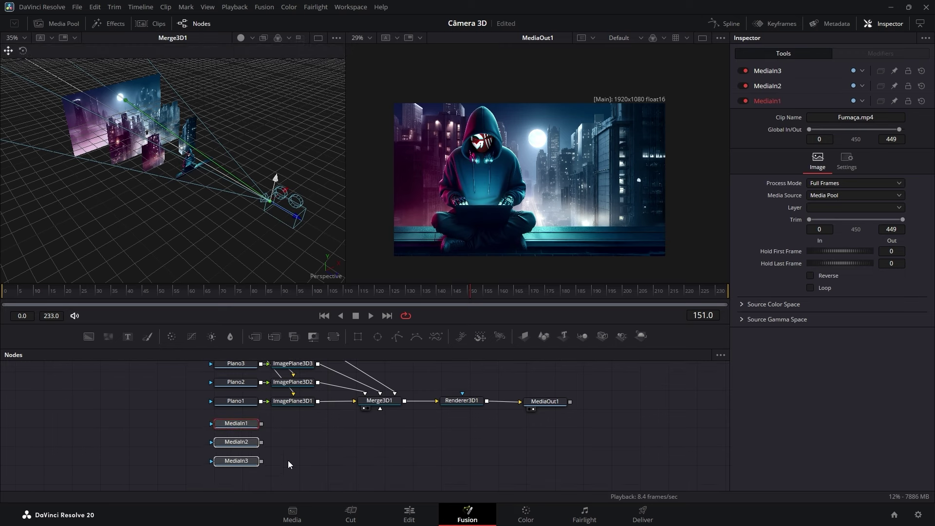
Step: Add an Image Plane 3D to each of MediaIn1, MediaIn2 and MediaIn3 and connect all three planes to Merge3D1
{"action": "left_click", "coordinate": [247, 424]}
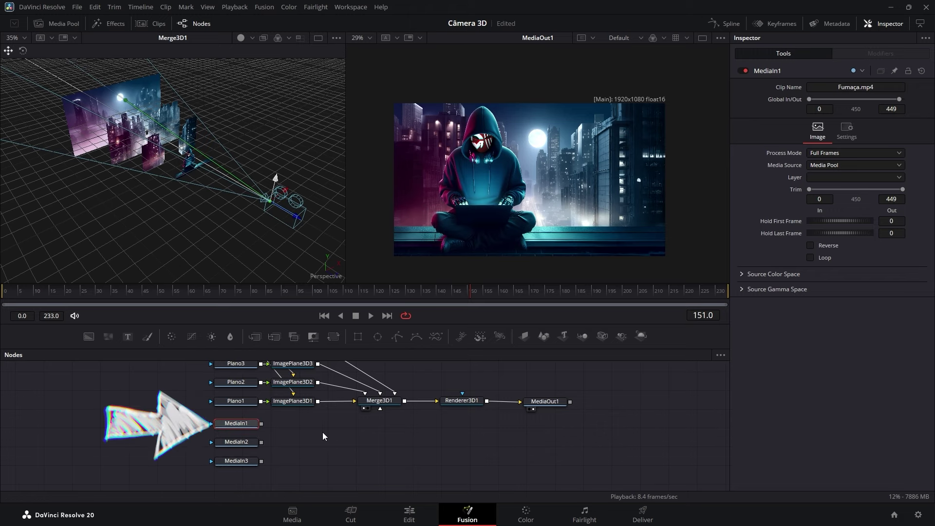
{"action": "left_click", "coordinate": [526, 340]}
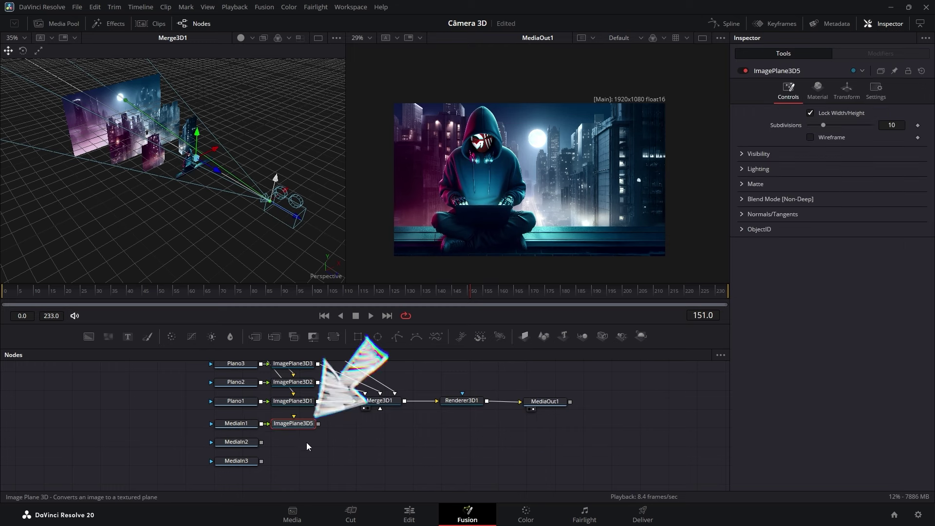
{"action": "left_click", "coordinate": [235, 441]}
{"action": "left_click", "coordinate": [527, 336]}
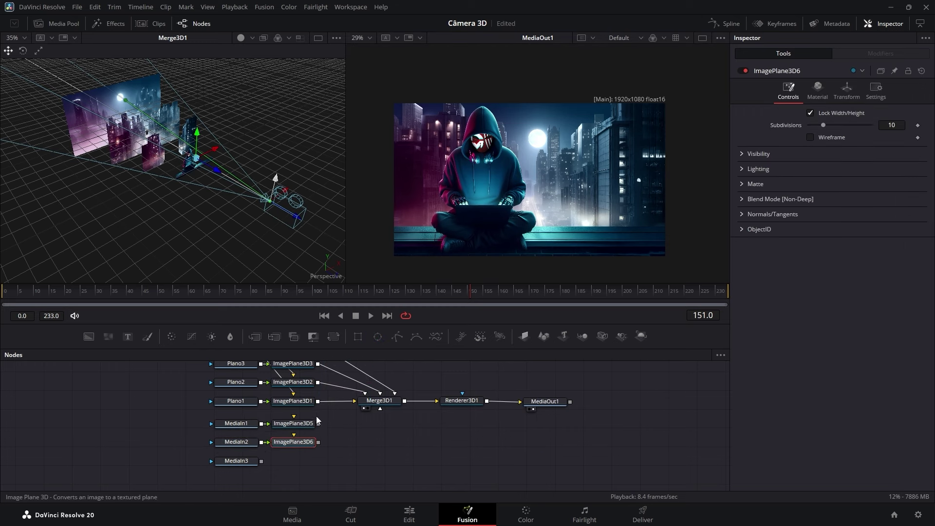
{"action": "left_click", "coordinate": [244, 460]}
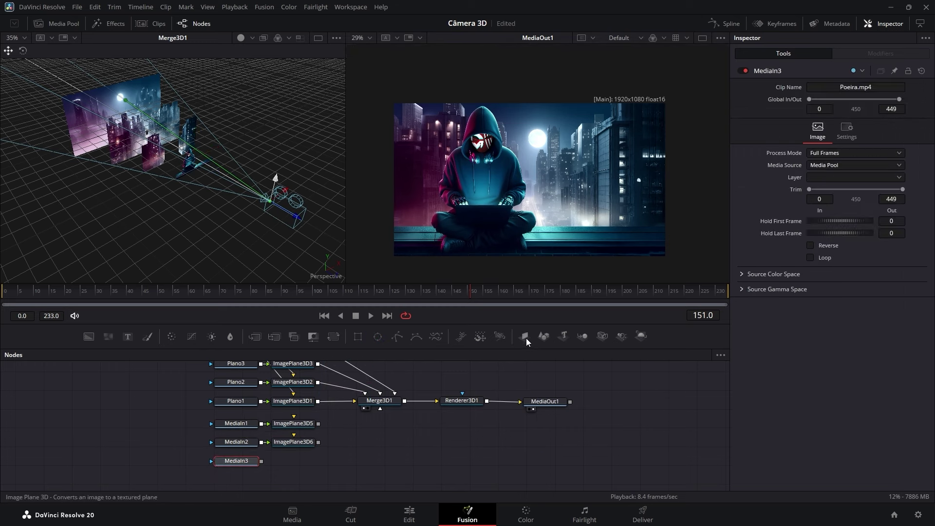
{"action": "left_click", "coordinate": [524, 336]}
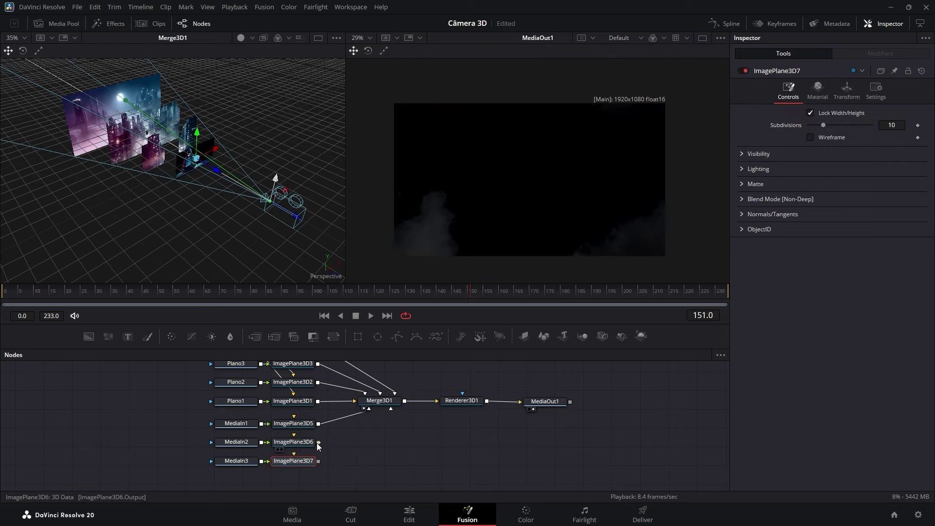
{"action": "left_click_drag", "start_coordinate": [318, 461], "coordinate": [392, 403]}
{"action": "left_click", "coordinate": [357, 452]}
Step: Rearrange the new node pairs with MediaIn3 and ImagePlane3D7 first, MediaIn1 and ImagePlane3D5 second, and MediaIn2 and ImagePlane3D6 last
{"action": "left_click_drag", "start_coordinate": [238, 448], "coordinate": [285, 467]}
{"action": "left_click_drag", "start_coordinate": [295, 465], "coordinate": [297, 448]}
{"action": "left_click_drag", "start_coordinate": [196, 416], "coordinate": [320, 432]}
{"action": "left_click_drag", "start_coordinate": [303, 428], "coordinate": [303, 464]}
{"action": "left_click_drag", "start_coordinate": [199, 428], "coordinate": [296, 447]}
{"action": "left_click_drag", "start_coordinate": [298, 446], "coordinate": [296, 429]}
{"action": "left_click_drag", "start_coordinate": [208, 447], "coordinate": [293, 465]}
{"action": "left_click_drag", "start_coordinate": [299, 462], "coordinate": [300, 453]}
{"action": "left_click_drag", "start_coordinate": [206, 469], "coordinate": [307, 487]}
{"action": "left_click_drag", "start_coordinate": [307, 479], "coordinate": [303, 475]}
{"action": "left_click", "coordinate": [321, 417]}
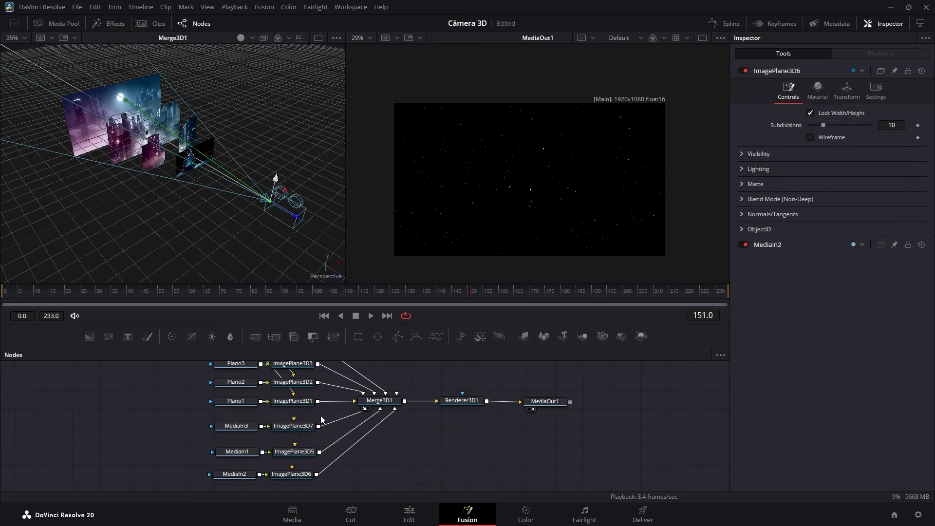
Step: Move ImagePlane3D7 slightly toward the camera, ImagePlane3D5 back to about Z -0.47 and ImagePlane3D6 back to about Z -1.24
{"action": "left_click", "coordinate": [293, 425]}
{"action": "left_click_drag", "start_coordinate": [216, 171], "coordinate": [225, 174]}
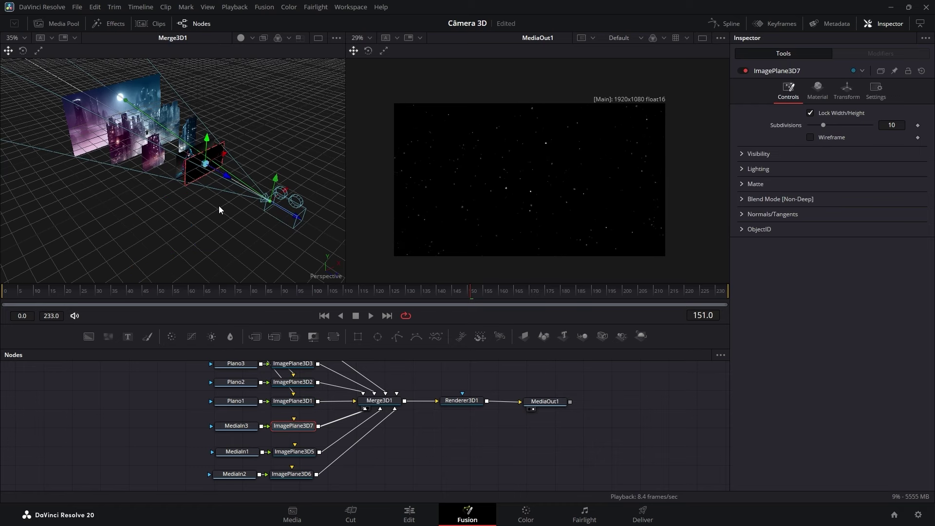
{"action": "left_click", "coordinate": [296, 452]}
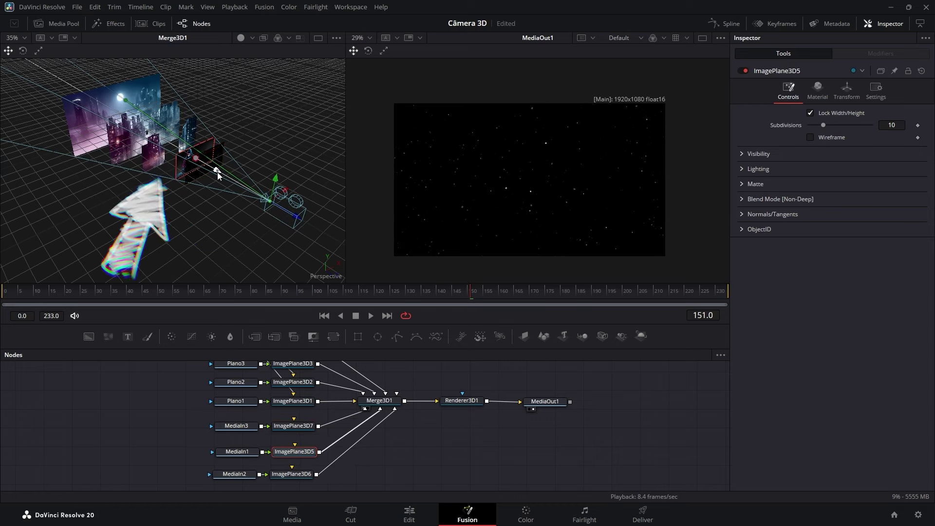
{"action": "left_click_drag", "start_coordinate": [209, 168], "coordinate": [202, 169]}
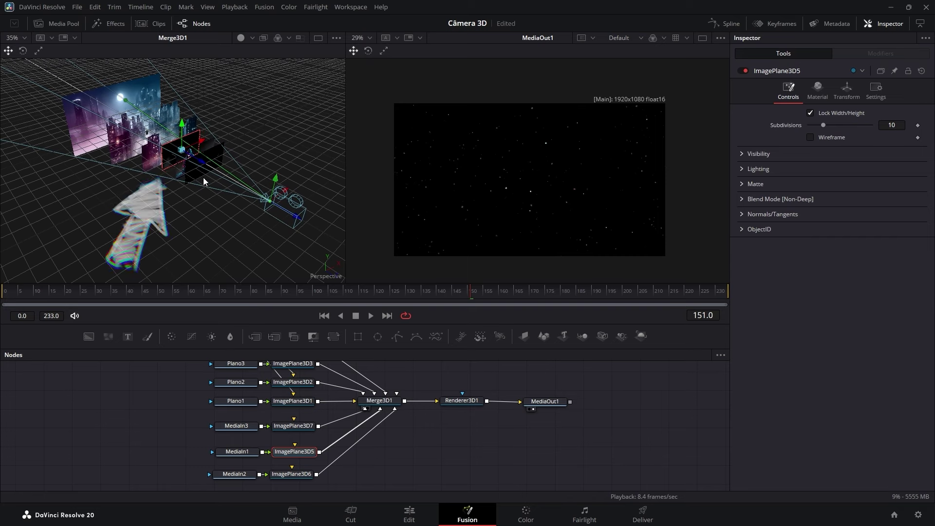
{"action": "left_click", "coordinate": [294, 476]}
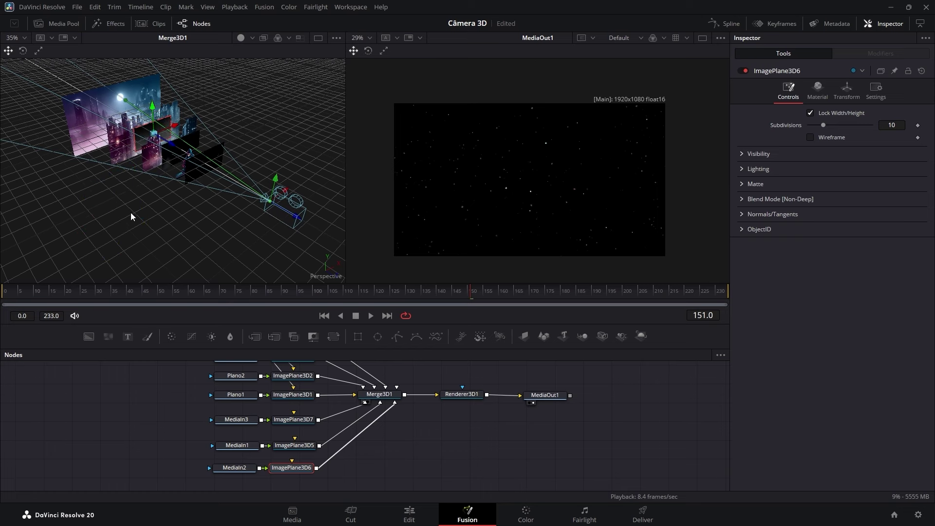
Step: Set the software blend mode of ImagePlane3D7, the dust plane, to Accumulate
{"action": "left_click_drag", "start_coordinate": [128, 215], "coordinate": [171, 190]}
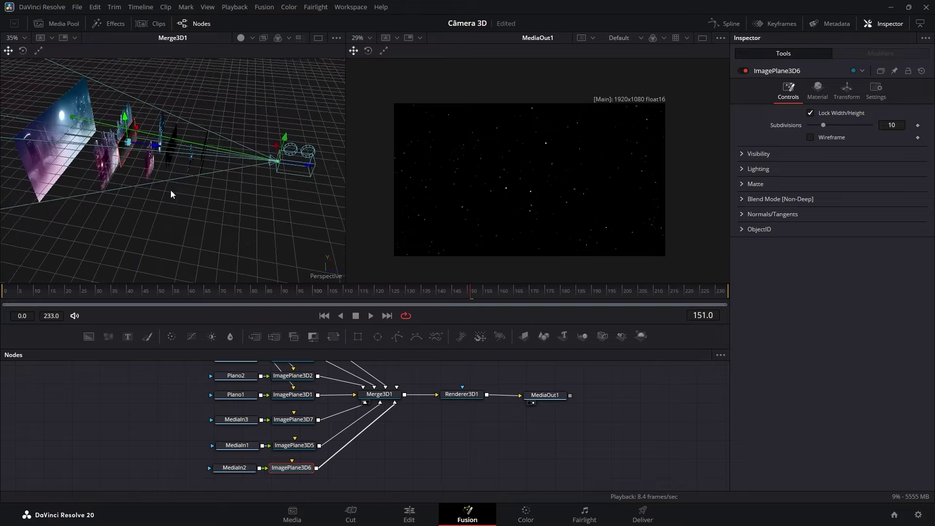
{"action": "left_click", "coordinate": [201, 167]}
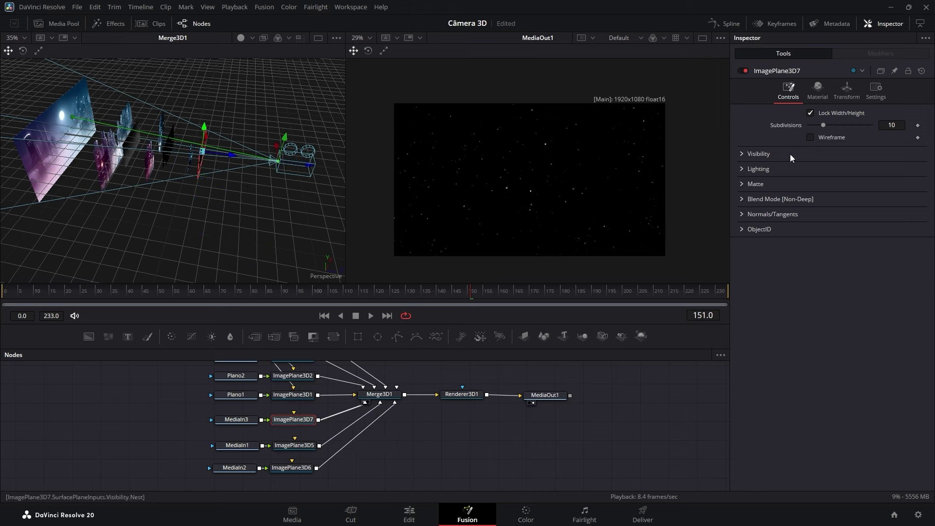
{"action": "left_click", "coordinate": [742, 199]}
{"action": "left_click", "coordinate": [861, 224]}
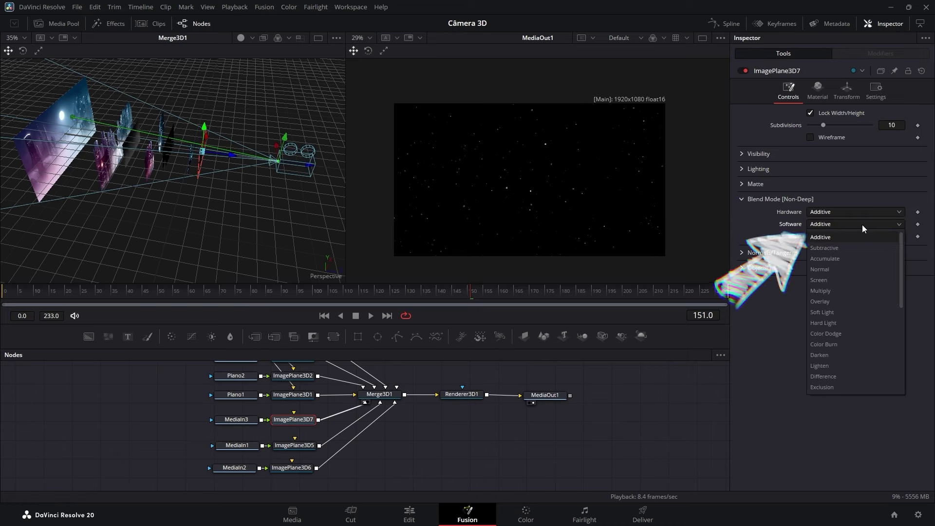
{"action": "left_click", "coordinate": [838, 259]}
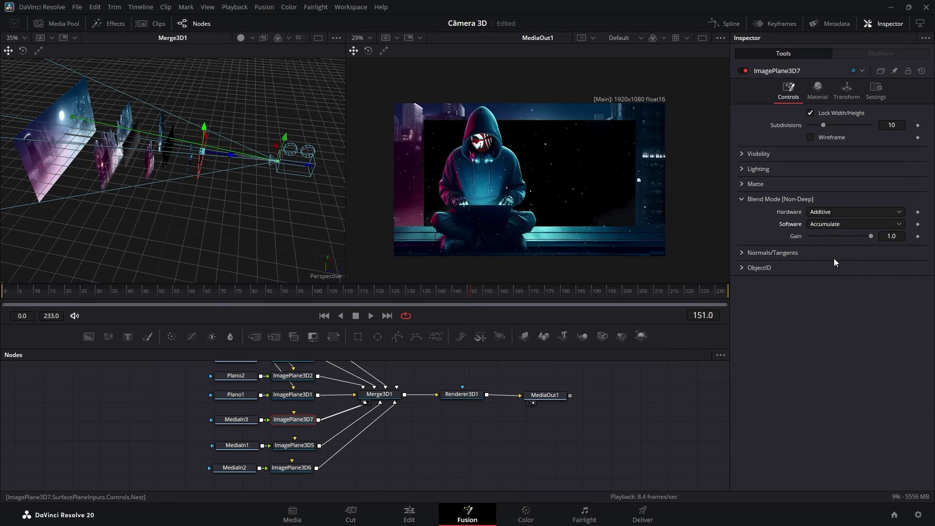
Step: Scale ImagePlane3D5 to 1.379 and set its software blend mode to Accumulate
{"action": "left_click", "coordinate": [304, 447]}
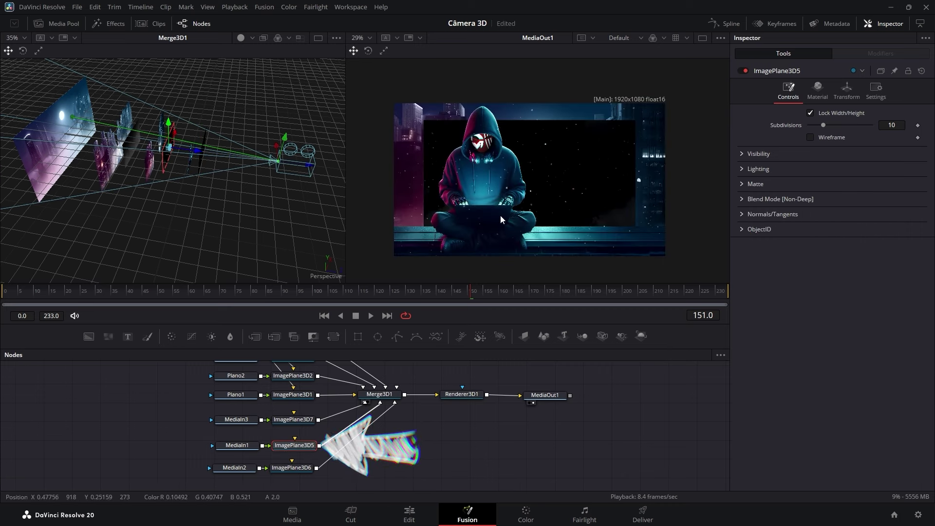
{"action": "left_click", "coordinate": [847, 92]}
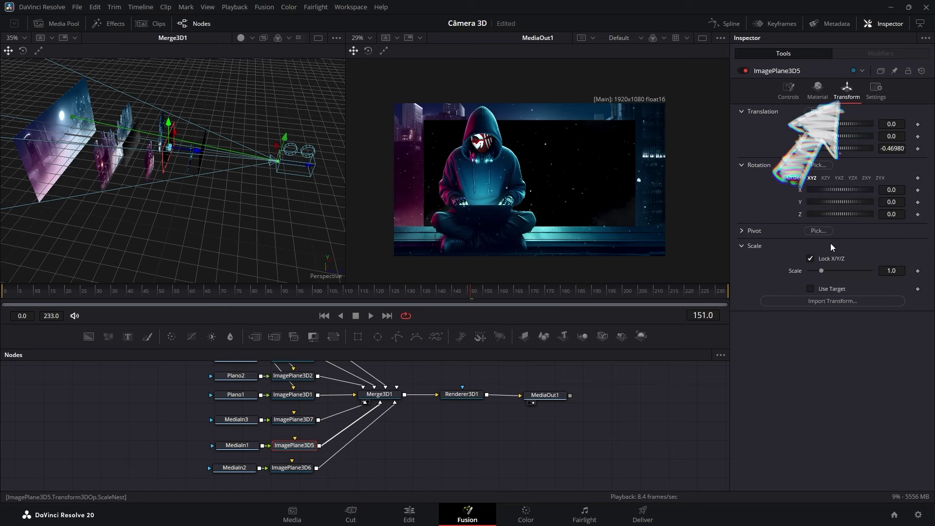
{"action": "left_click_drag", "start_coordinate": [822, 270], "coordinate": [826, 270]}
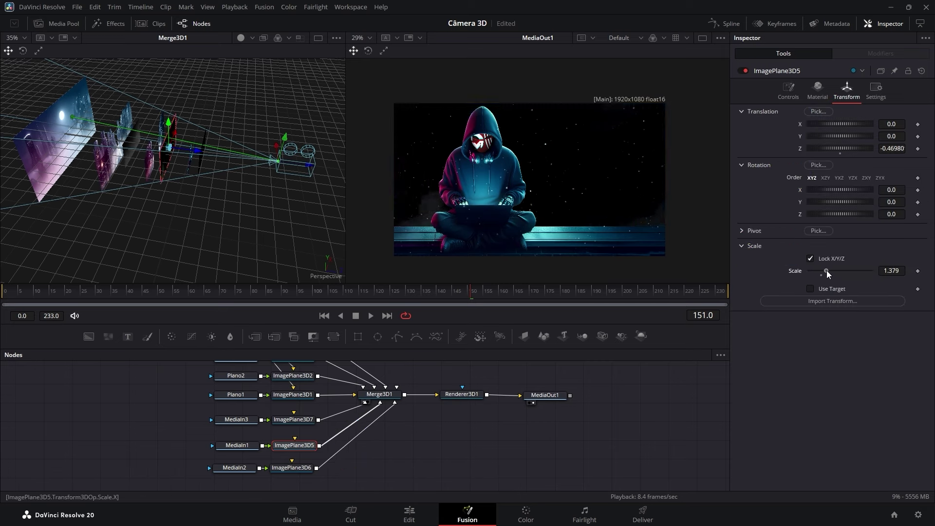
{"action": "left_click", "coordinate": [789, 96]}
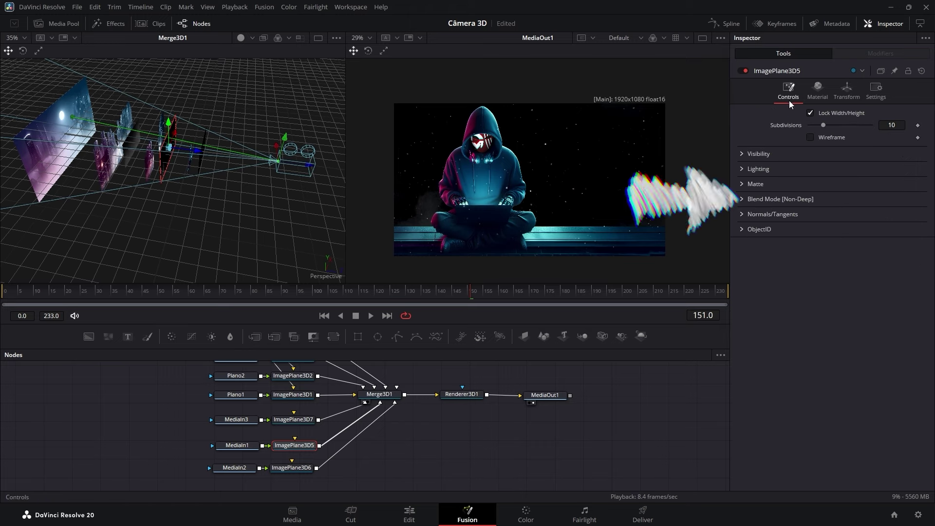
{"action": "left_click", "coordinate": [743, 199]}
{"action": "left_click", "coordinate": [854, 225]}
{"action": "left_click", "coordinate": [837, 258]}
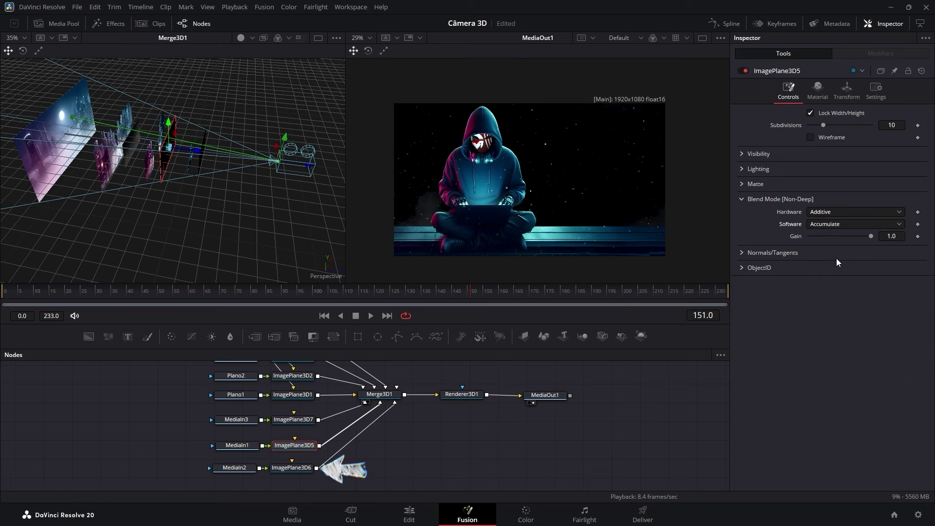
Step: Scale ImagePlane3D6, the fog plane, to 1.812 so it fills the camera frame
{"action": "left_click", "coordinate": [300, 468]}
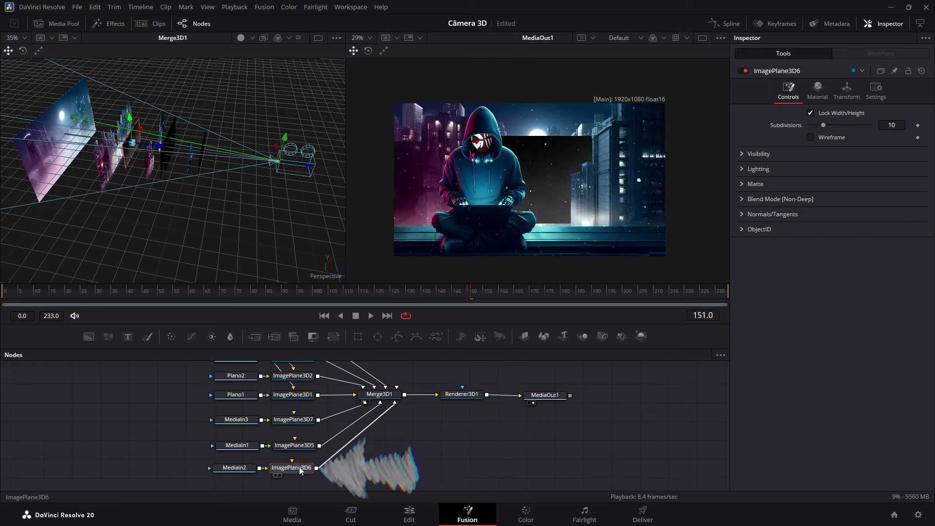
{"action": "left_click", "coordinate": [845, 89]}
{"action": "left_click_drag", "start_coordinate": [823, 270], "coordinate": [831, 270]}
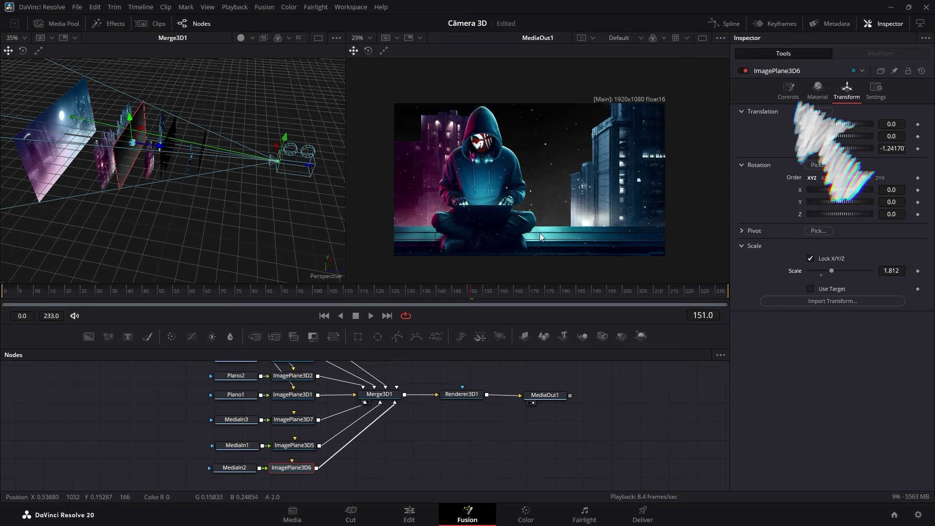
Step: Set the software blend mode of ImagePlane3D6, the fog plane, to Accumulate and scrub the camera move to check it
{"action": "left_click", "coordinate": [787, 90]}
{"action": "left_click", "coordinate": [774, 200]}
{"action": "left_click", "coordinate": [841, 224]}
{"action": "left_click", "coordinate": [831, 262]}
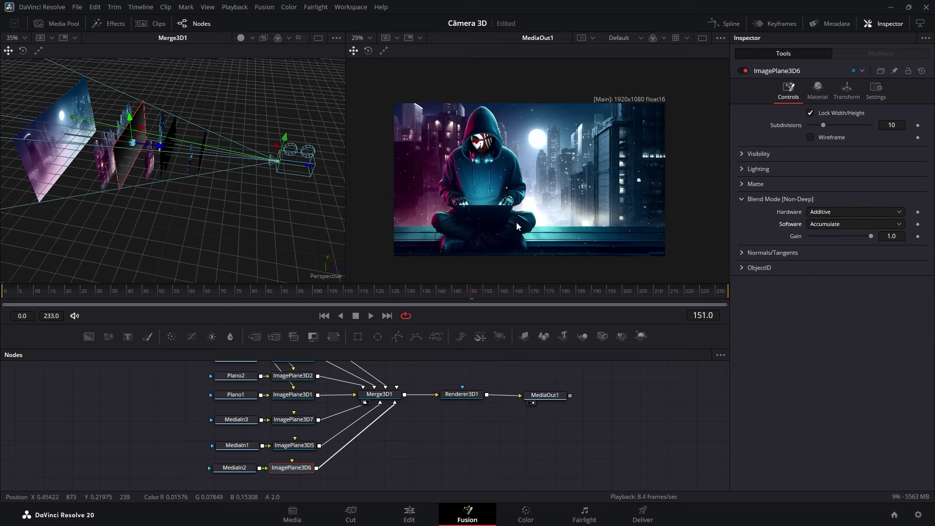
{"action": "left_click_drag", "start_coordinate": [282, 290], "coordinate": [483, 292]}
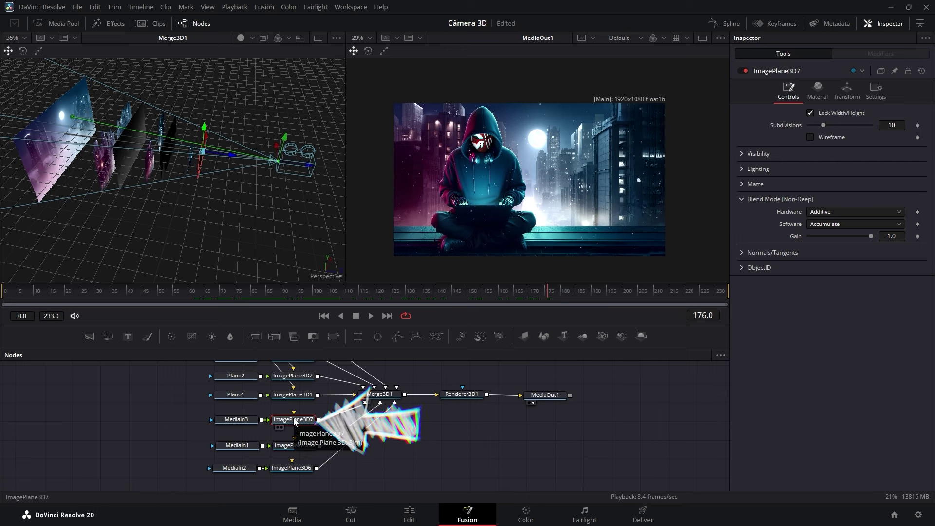
Step: Set the software blend mode of ImagePlane3D7, the dust plane, to Screen and lower its diffuse opacity to about 0.58
{"action": "left_click", "coordinate": [862, 224]}
{"action": "left_click", "coordinate": [836, 280]}
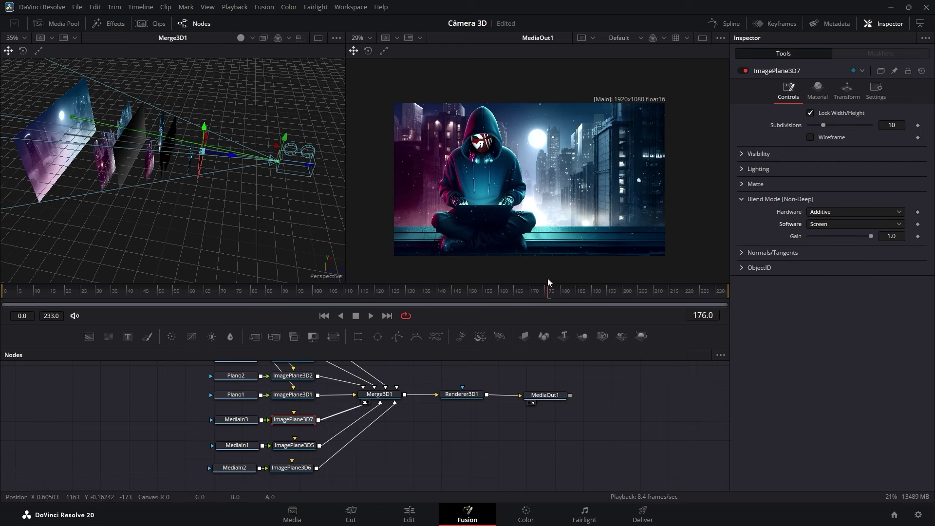
{"action": "left_click", "coordinate": [821, 97]}
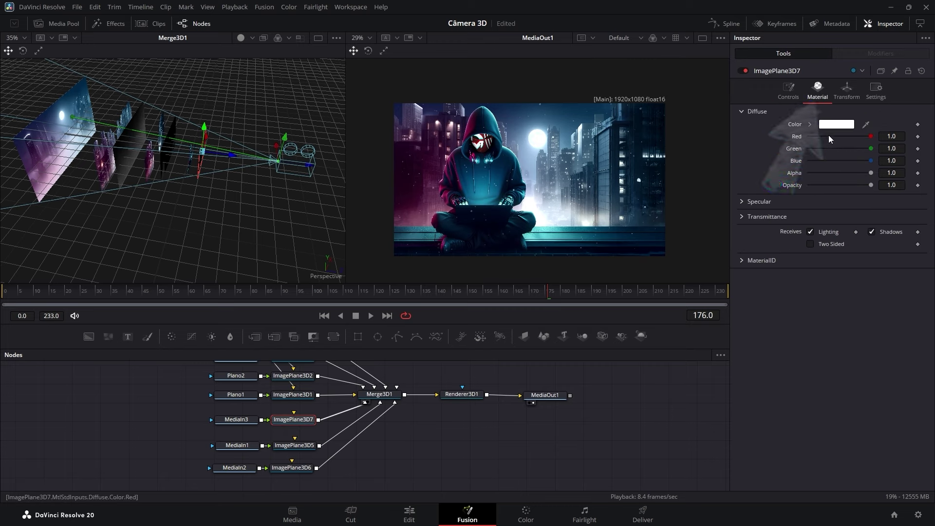
{"action": "left_click_drag", "start_coordinate": [869, 185], "coordinate": [844, 185]}
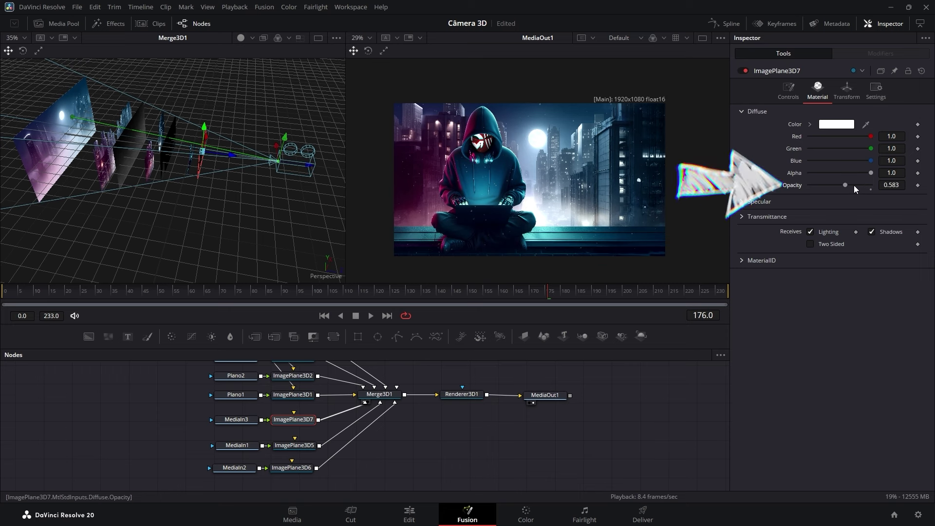
{"action": "left_click", "coordinate": [894, 185]}
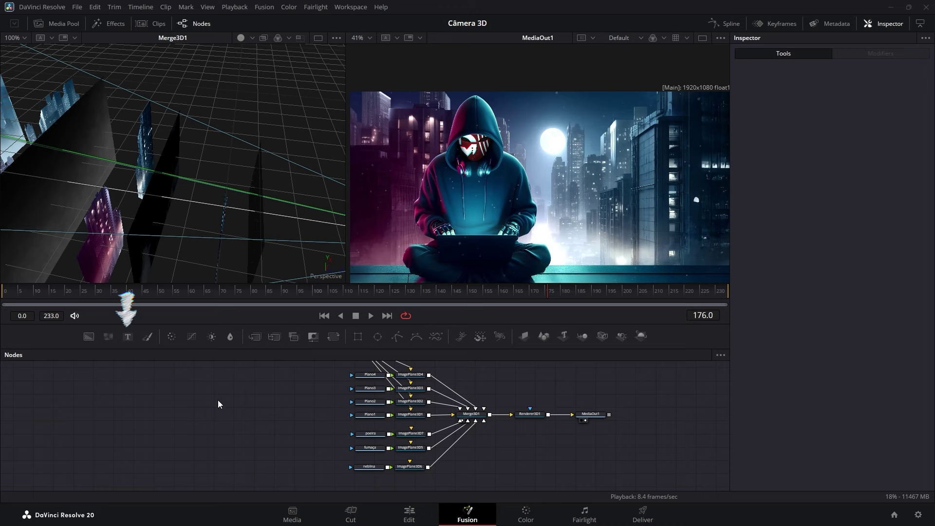
Step: Add a Text node below neblina and connect it through a new Image Plane 3D to Merge3D1
{"action": "left_click", "coordinate": [128, 338]}
{"action": "left_click_drag", "start_coordinate": [490, 472], "coordinate": [430, 433]}
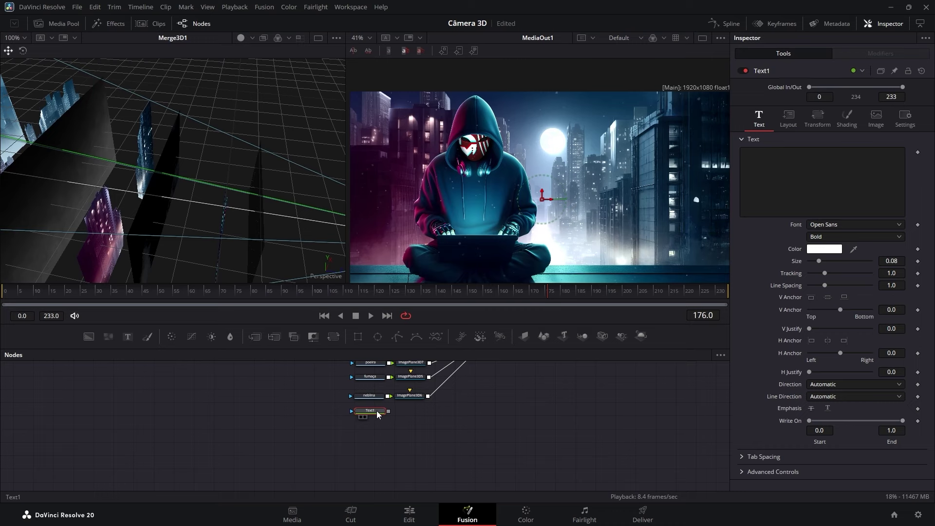
{"action": "scroll", "coordinate": [378, 417], "scroll_direction": "up", "scroll_amount": 3}
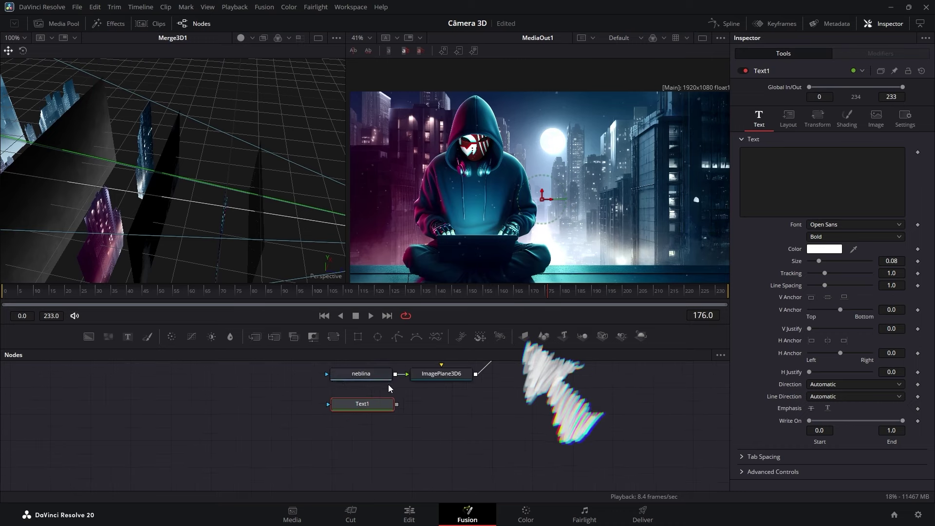
{"action": "left_click", "coordinate": [523, 336]}
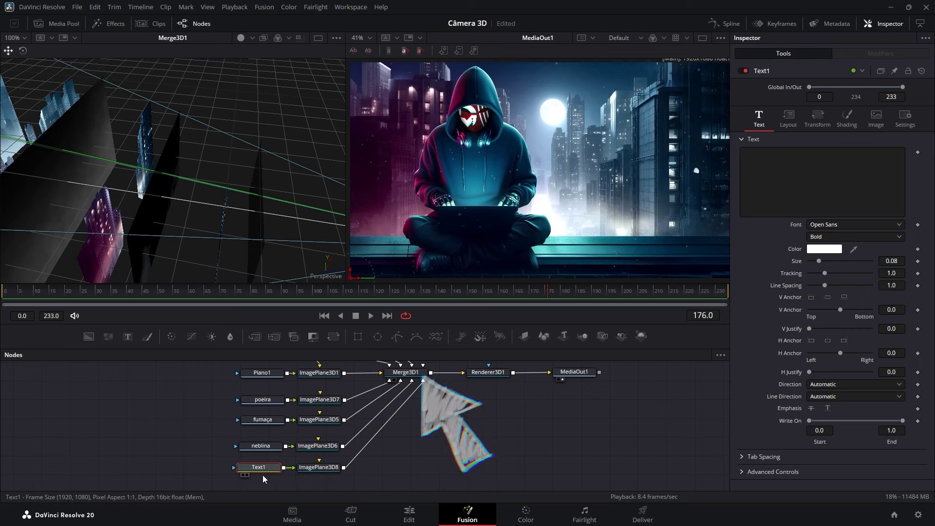
Step: Enter CÂMERA 3D as the text of Text1 and set its font style to Extrabold
{"action": "left_click", "coordinate": [753, 208]}
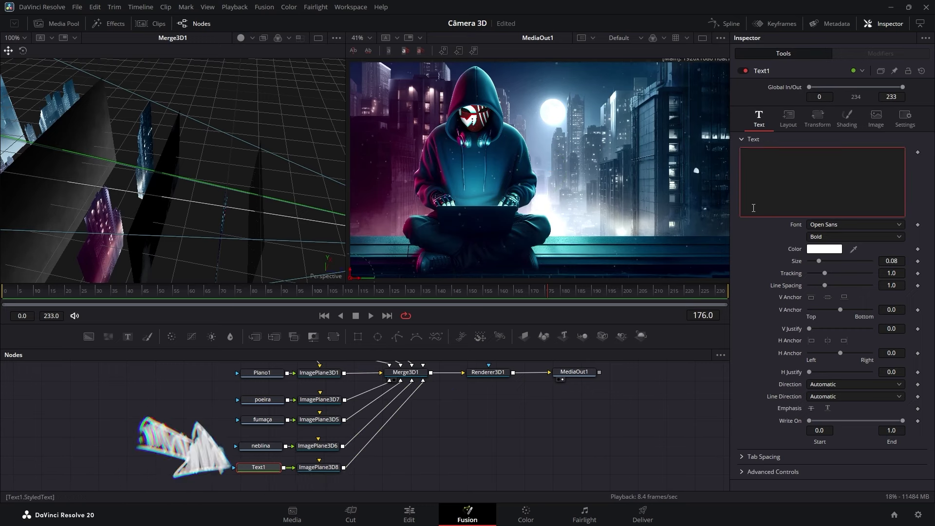
{"action": "type", "text": "CÂM"}
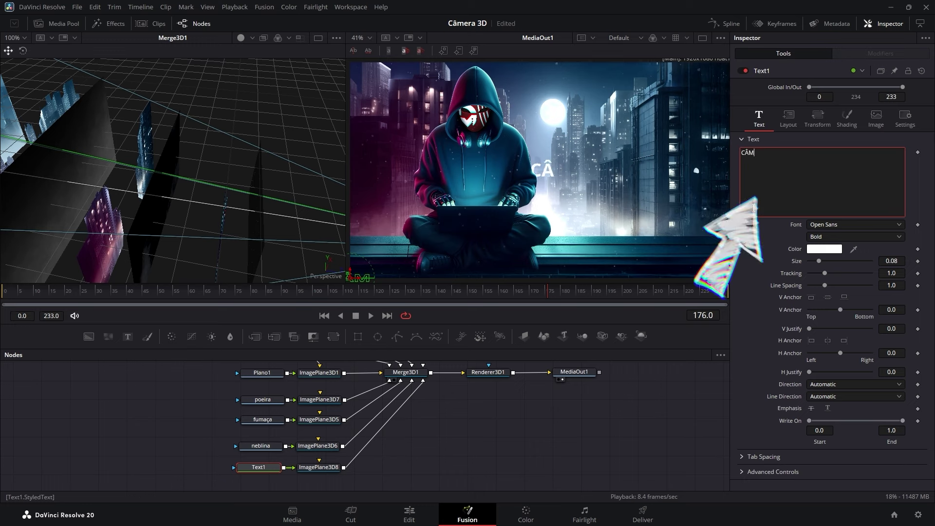
{"action": "type", "text": "ERA 3D"}
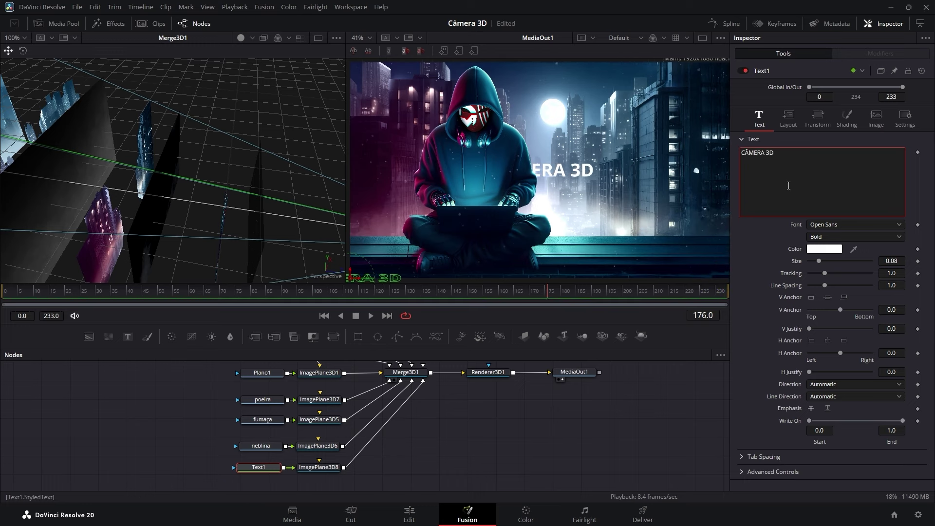
{"action": "left_click", "coordinate": [845, 236]}
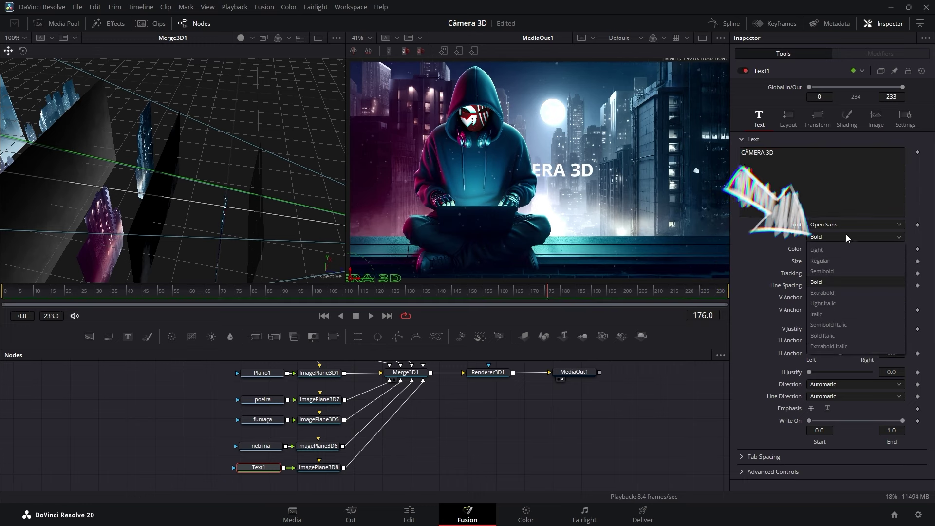
{"action": "left_click", "coordinate": [835, 294]}
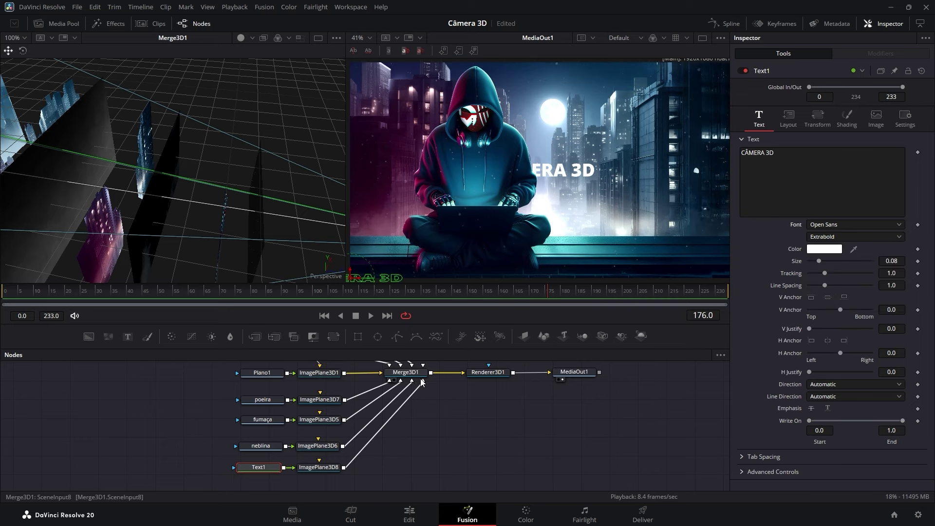
Step: Move ImagePlane3D8, the text plane, back to about Z -1.0 and scale it to 1.654
{"action": "scroll", "coordinate": [190, 224], "scroll_direction": "down", "scroll_amount": 5}
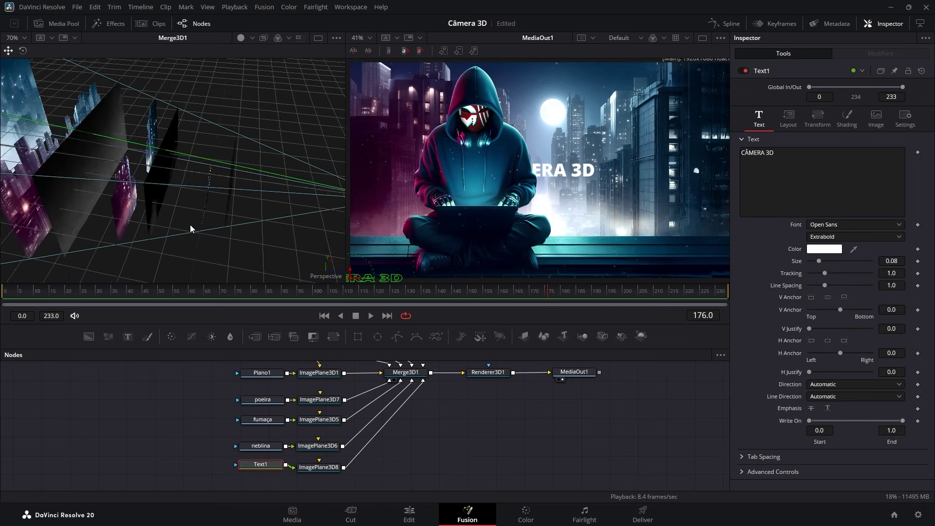
{"action": "left_click", "coordinate": [318, 467]}
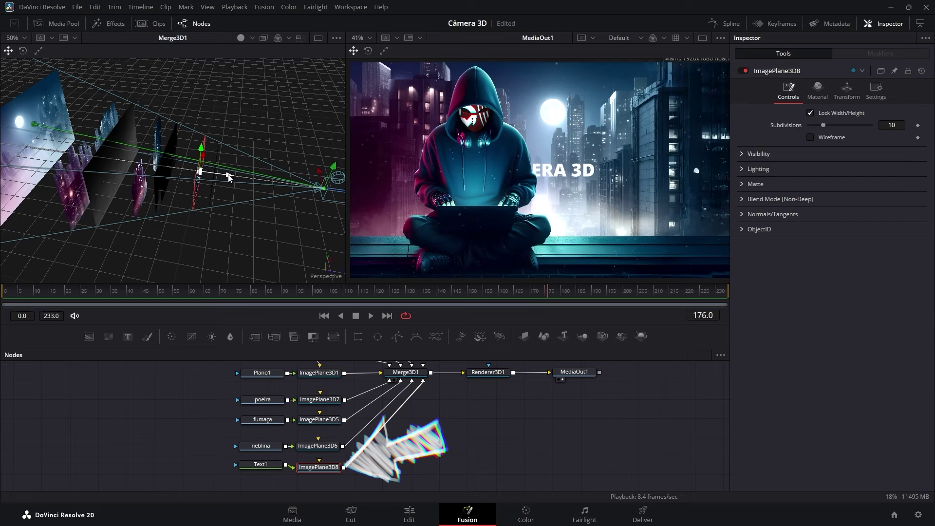
{"action": "left_click_drag", "start_coordinate": [227, 173], "coordinate": [162, 171]}
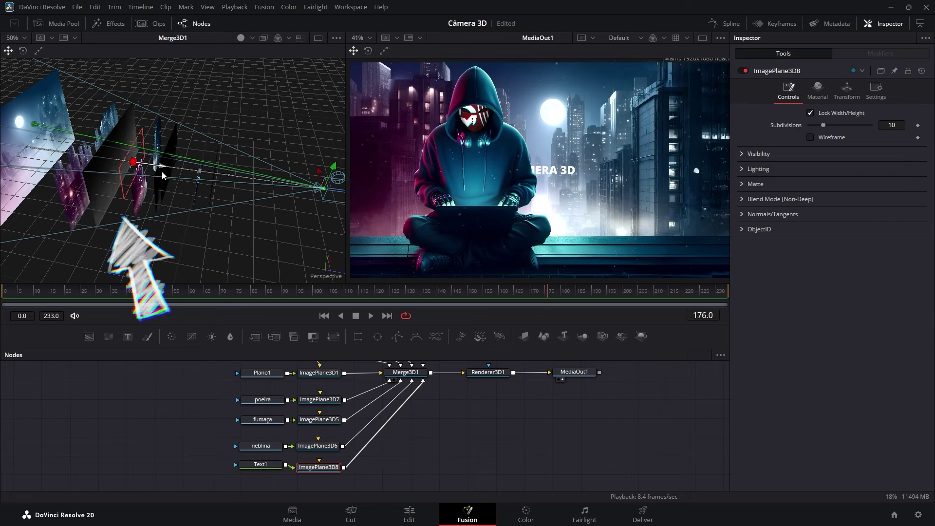
{"action": "left_click_drag", "start_coordinate": [162, 172], "coordinate": [160, 173]}
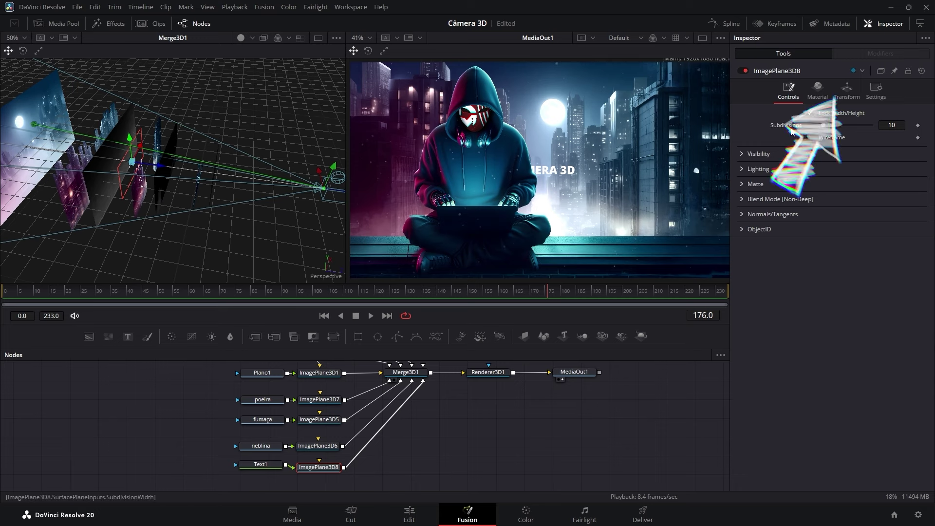
{"action": "left_click", "coordinate": [846, 90]}
{"action": "left_click_drag", "start_coordinate": [822, 271], "coordinate": [829, 268]}
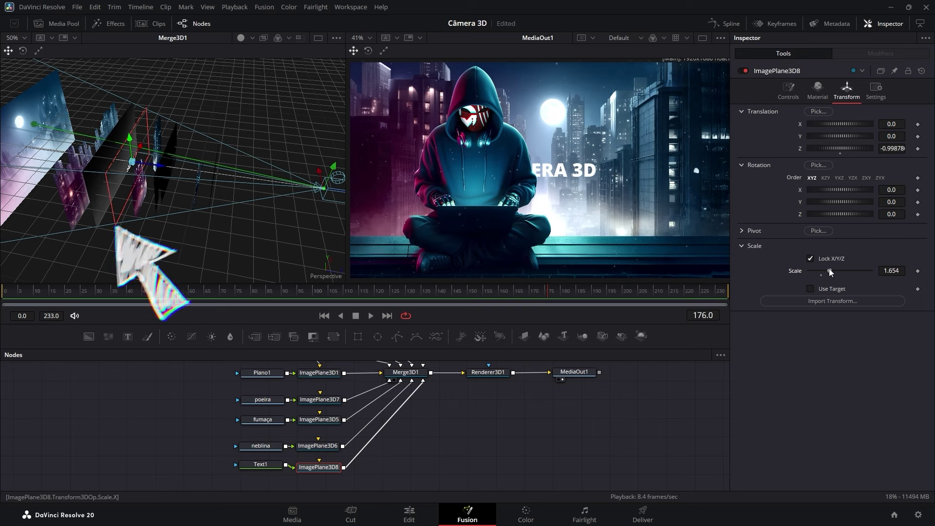
Step: Set the CÂMERA 3D text size to 0.1024, judging it around frame 92, and align Text1 with its image plane node
{"action": "left_click", "coordinate": [259, 464]}
{"action": "left_click_drag", "start_coordinate": [818, 261], "coordinate": [828, 264]}
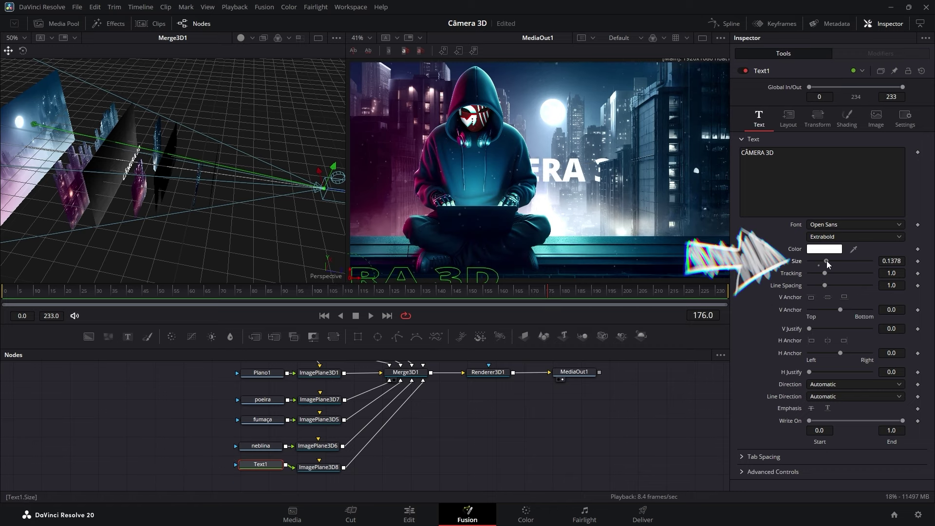
{"action": "left_click", "coordinate": [443, 294]}
{"action": "left_click_drag", "start_coordinate": [443, 293], "coordinate": [287, 308]}
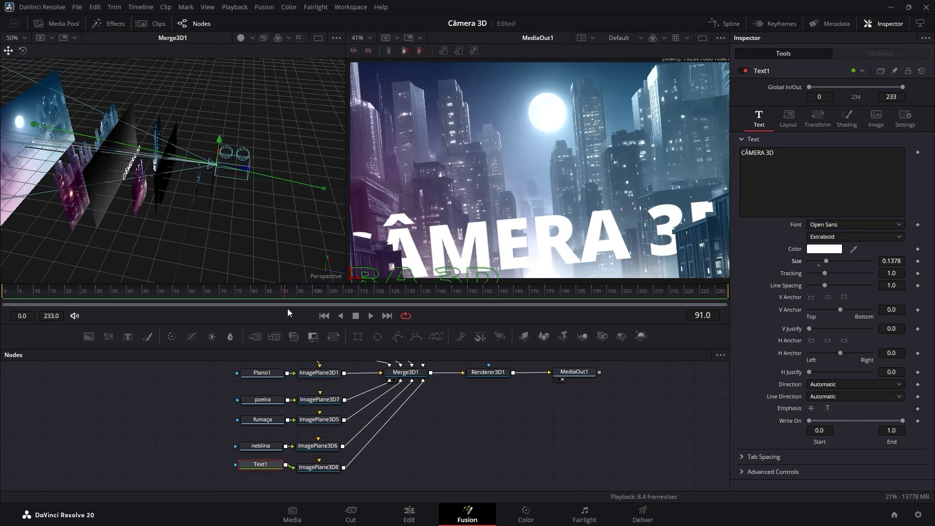
{"action": "left_click_drag", "start_coordinate": [826, 264], "coordinate": [821, 262]}
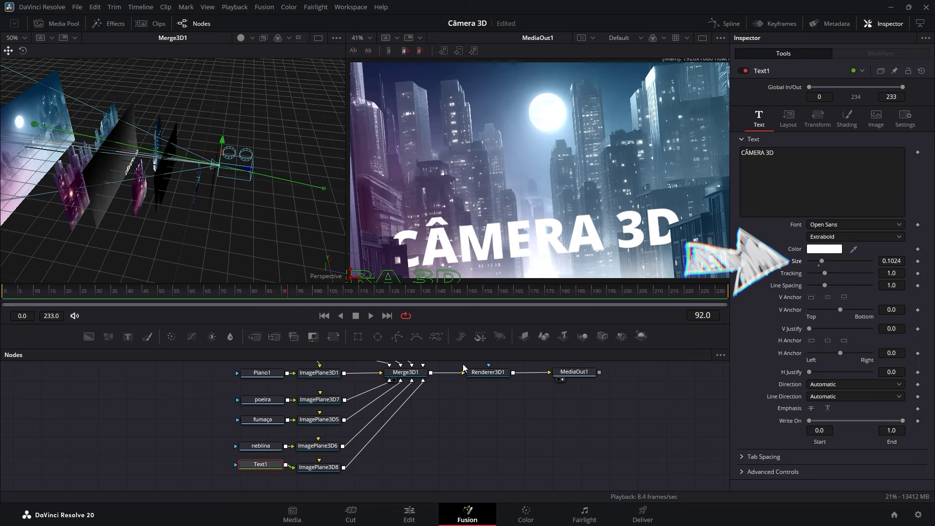
{"action": "left_click_drag", "start_coordinate": [262, 465], "coordinate": [263, 468]}
Step: Move ImagePlane3D8 further back to about Z -1.14 and play the animation from the start
{"action": "left_click", "coordinate": [319, 467]}
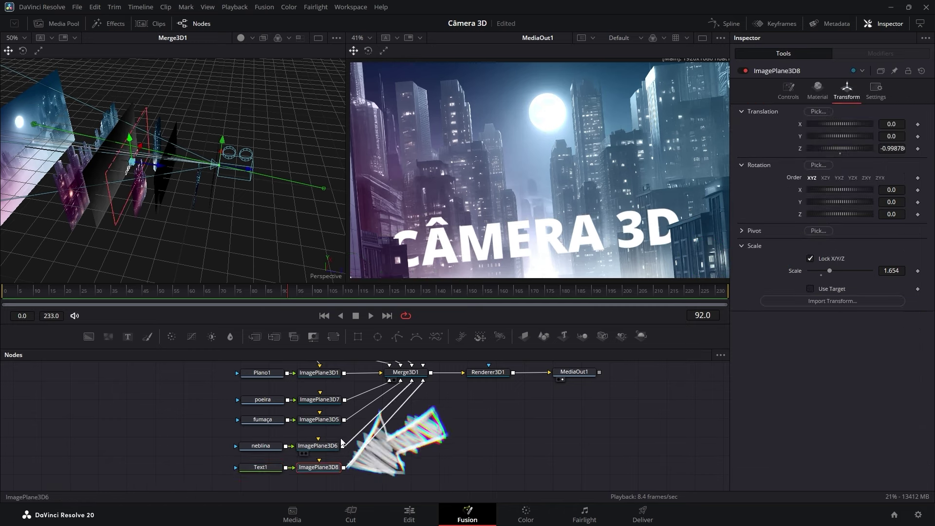
{"action": "left_click_drag", "start_coordinate": [157, 167], "coordinate": [149, 169]}
{"action": "left_click_drag", "start_coordinate": [300, 294], "coordinate": [2, 301]}
{"action": "key", "text": "space"}
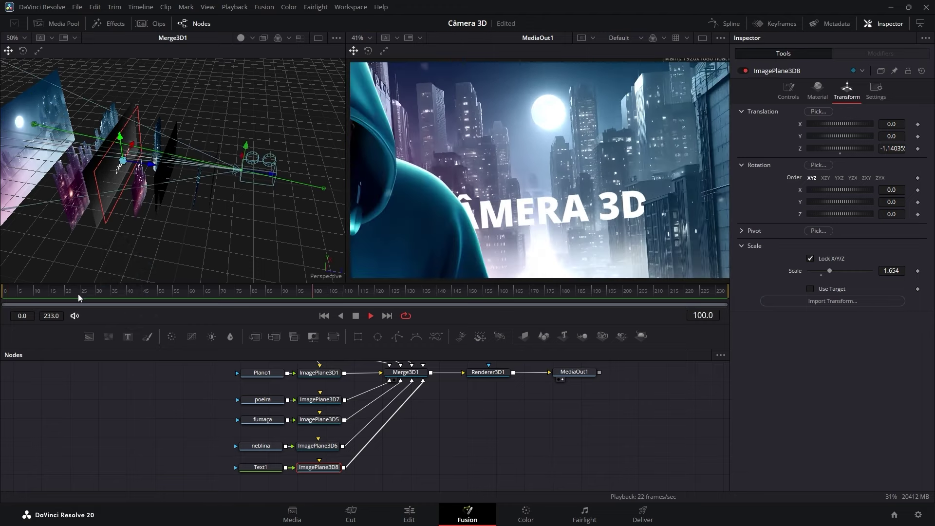
Step: Raise ImagePlane3D8 to about Y 0.041, checking the title at frames 140 and 90
{"action": "left_click", "coordinate": [203, 293]}
{"action": "left_click_drag", "start_coordinate": [203, 293], "coordinate": [437, 291]}
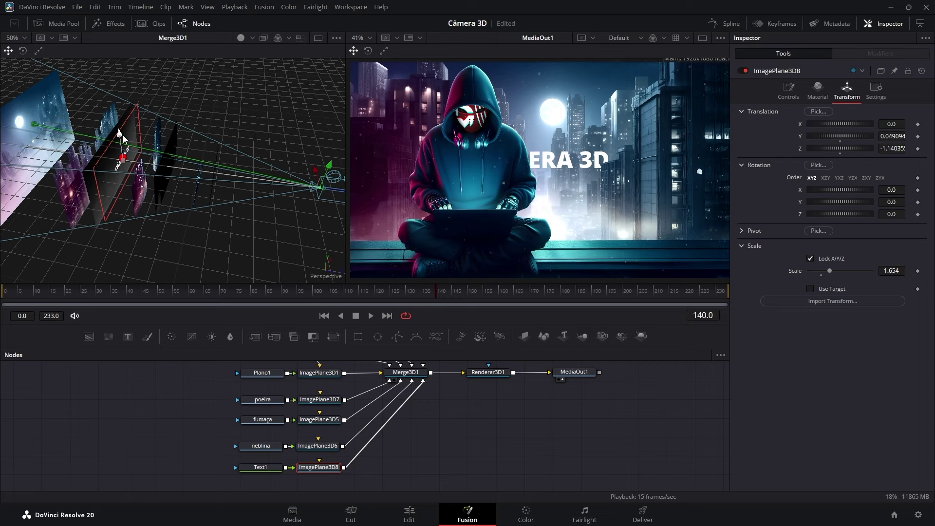
{"action": "left_click_drag", "start_coordinate": [422, 291], "coordinate": [282, 292]}
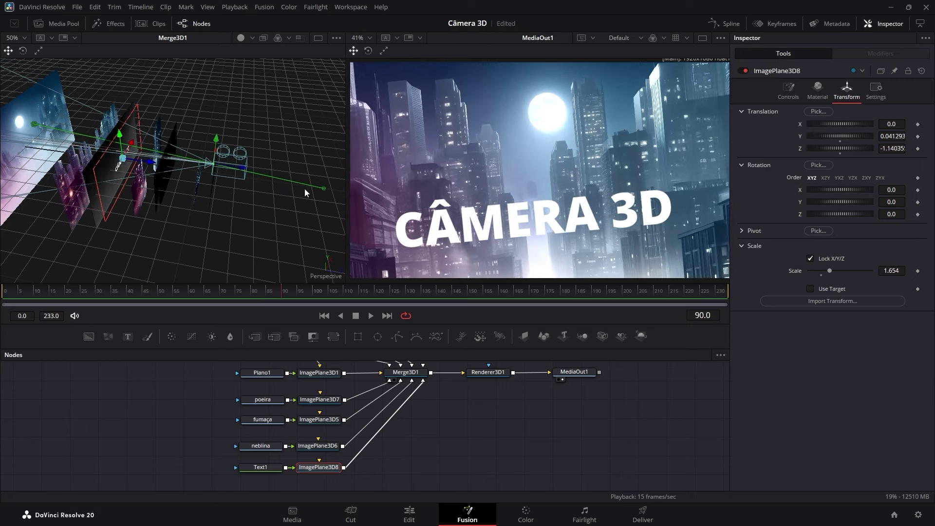
Step: Set the size of Text1 to 0.1102 and preview the title up to frame 150
{"action": "left_click", "coordinate": [254, 468]}
{"action": "left_click_drag", "start_coordinate": [821, 262], "coordinate": [822, 262]}
{"action": "key", "text": "space"}
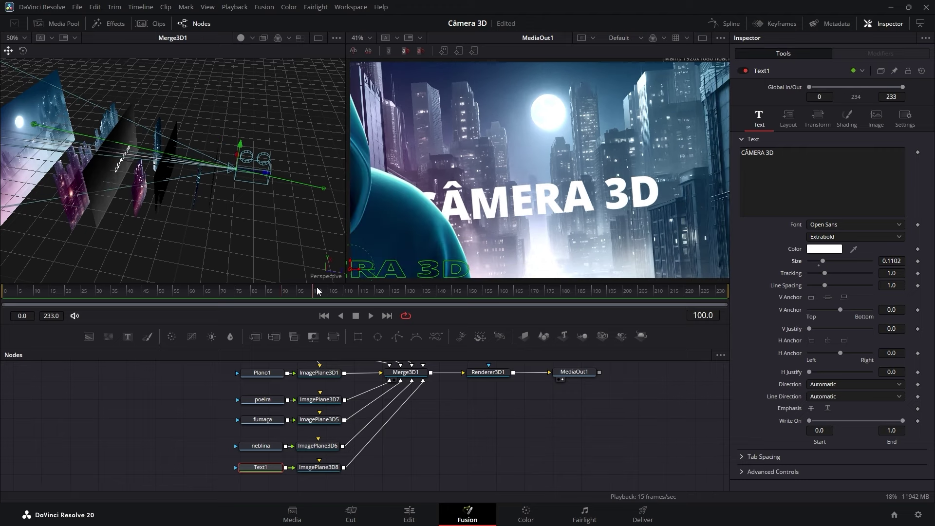
{"action": "left_click_drag", "start_coordinate": [363, 285], "coordinate": [469, 296]}
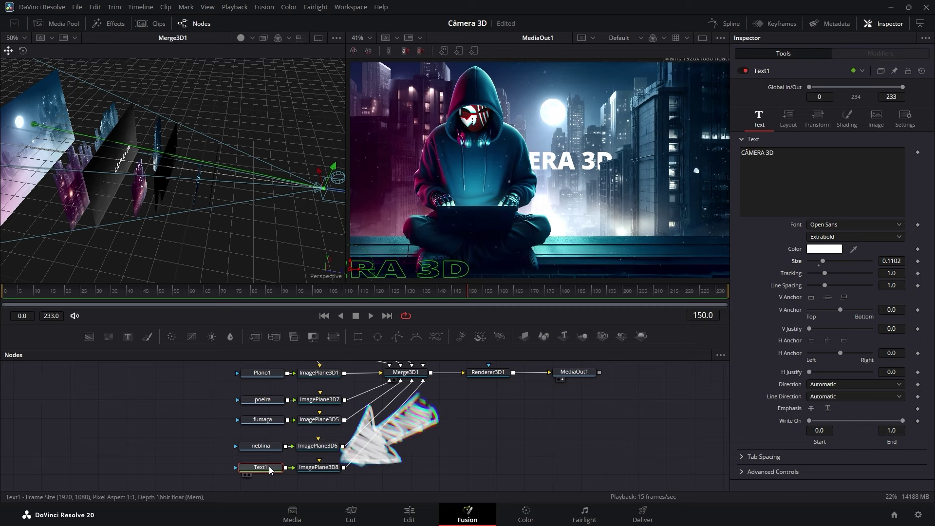
Step: Keyframe the translation of ImagePlane3D8 at frame 150, lower it on Y at frame 160, and scrub the drop
{"action": "left_click", "coordinate": [319, 468]}
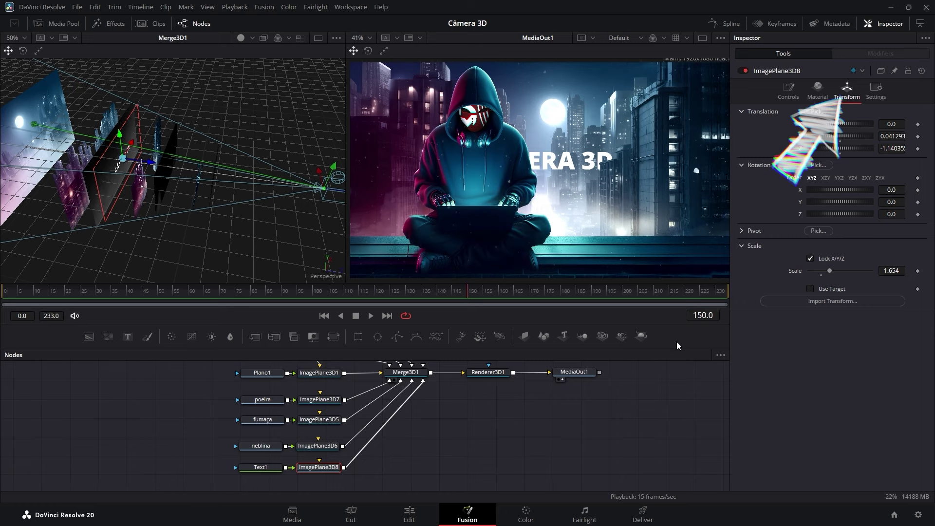
{"action": "left_click", "coordinate": [917, 124]}
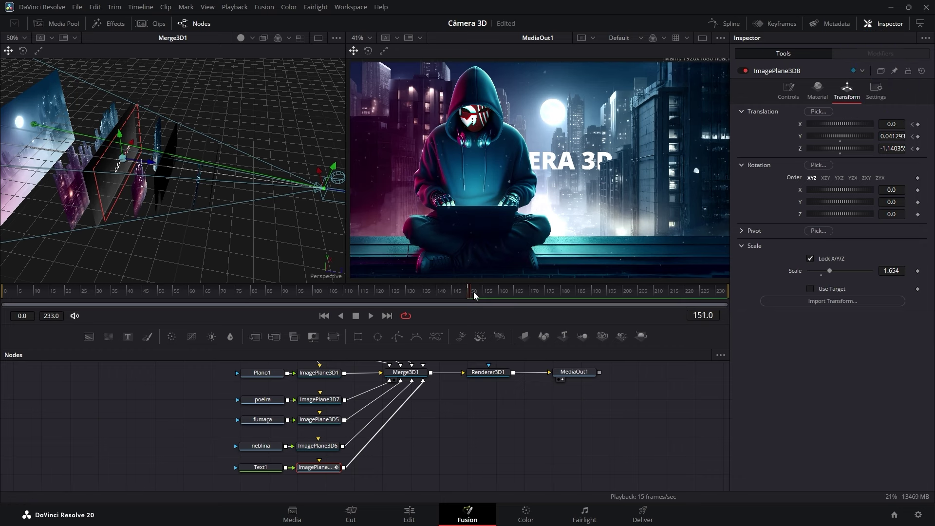
{"action": "left_click", "coordinate": [499, 294]}
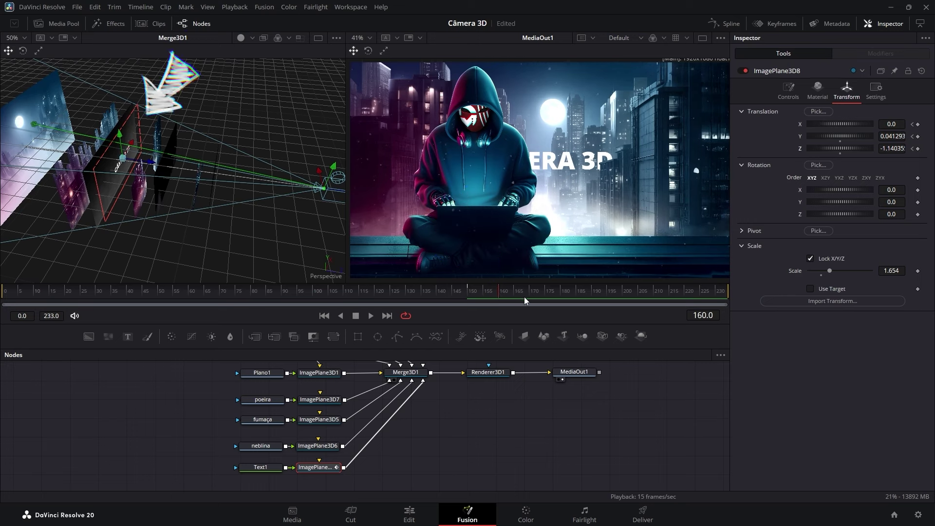
{"action": "left_click_drag", "start_coordinate": [119, 133], "coordinate": [121, 164]}
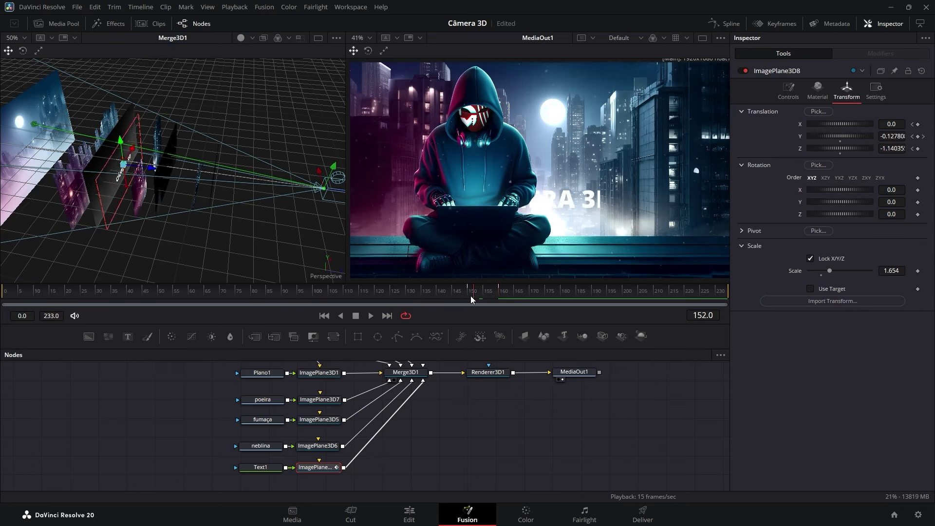
{"action": "left_click_drag", "start_coordinate": [471, 299], "coordinate": [458, 294]}
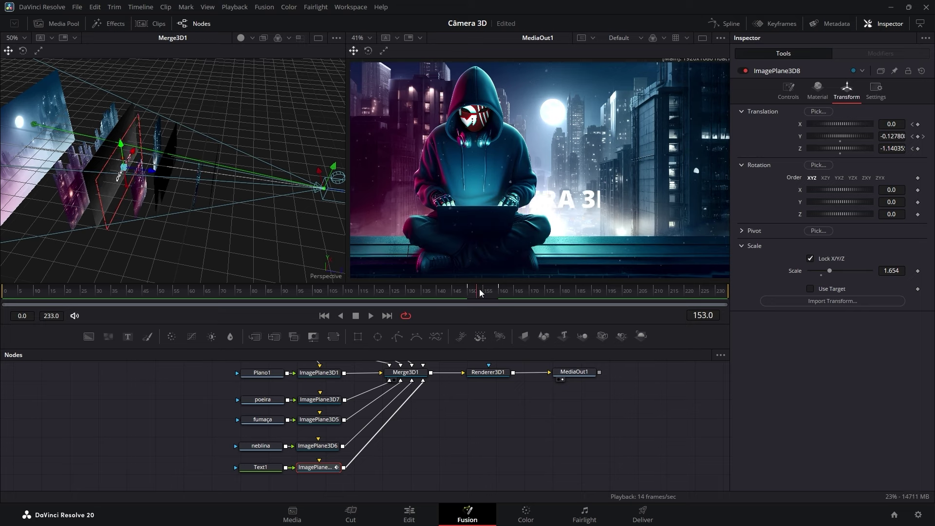
{"action": "left_click_drag", "start_coordinate": [479, 289], "coordinate": [480, 289]}
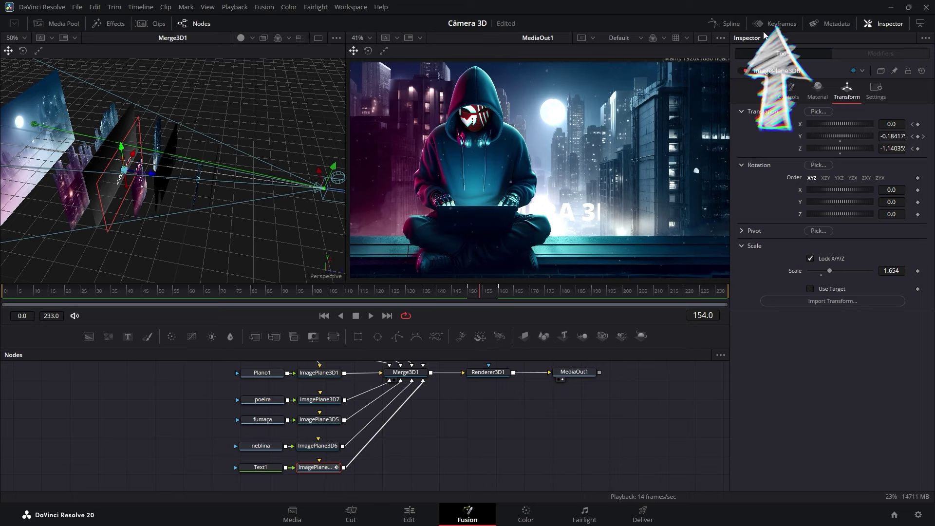
Step: Expand ImagePlane3D8's X, Y and Z Offset tracks in the Keyframes editor and fit the timeline range
{"action": "left_click", "coordinate": [775, 24]}
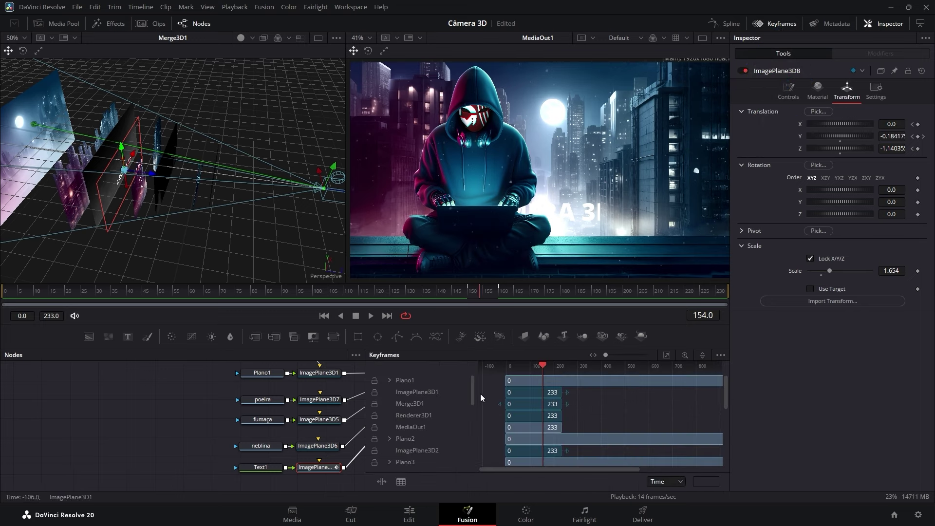
{"action": "left_click_drag", "start_coordinate": [472, 390], "coordinate": [473, 450]}
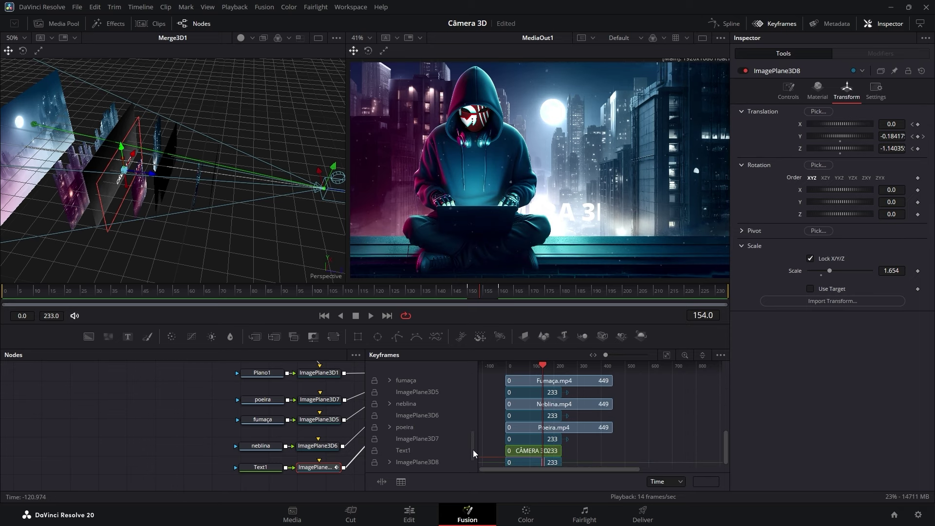
{"action": "left_click", "coordinate": [414, 463]}
{"action": "left_click", "coordinate": [389, 461]}
{"action": "scroll", "coordinate": [492, 456], "scroll_direction": "down", "scroll_amount": 2}
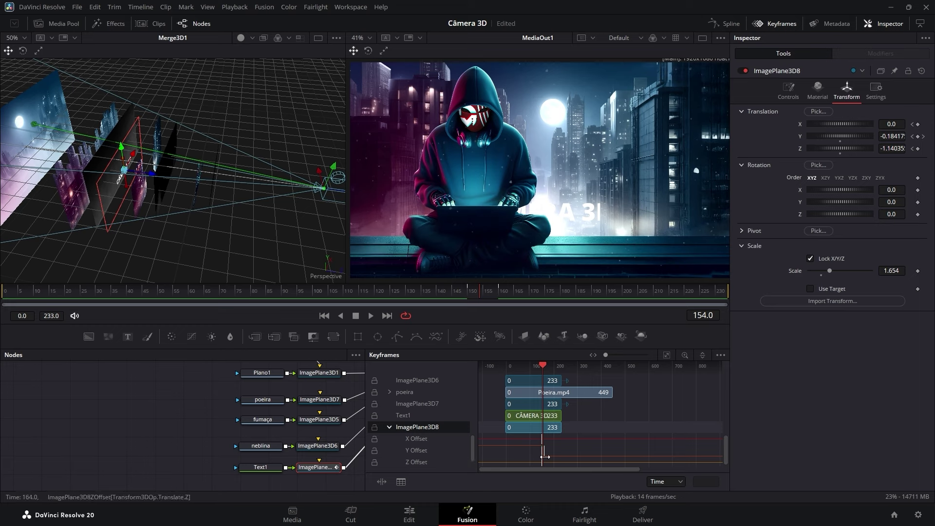
{"action": "left_click", "coordinate": [666, 354]}
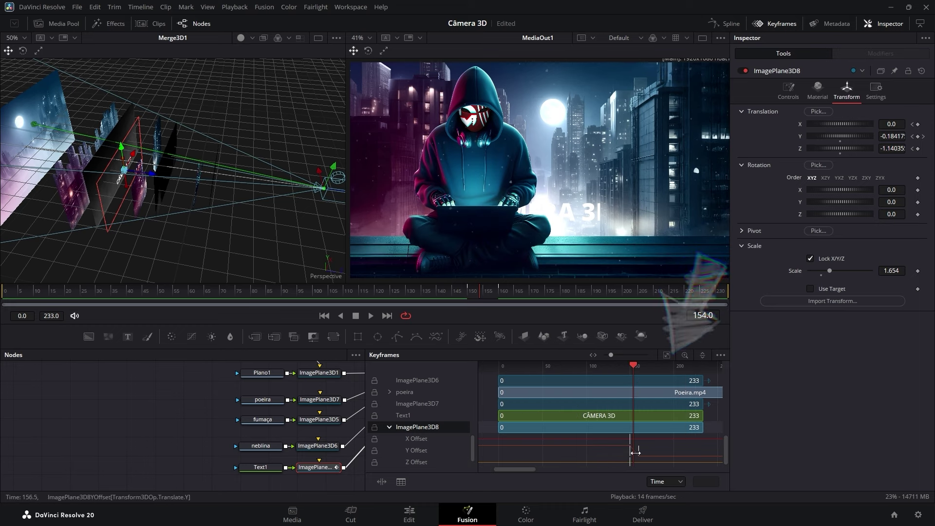
Step: Move ImagePlane3D8's final Y Offset keyframe to frame 170 and preview the title's drop
{"action": "left_click_drag", "start_coordinate": [635, 453], "coordinate": [645, 455]}
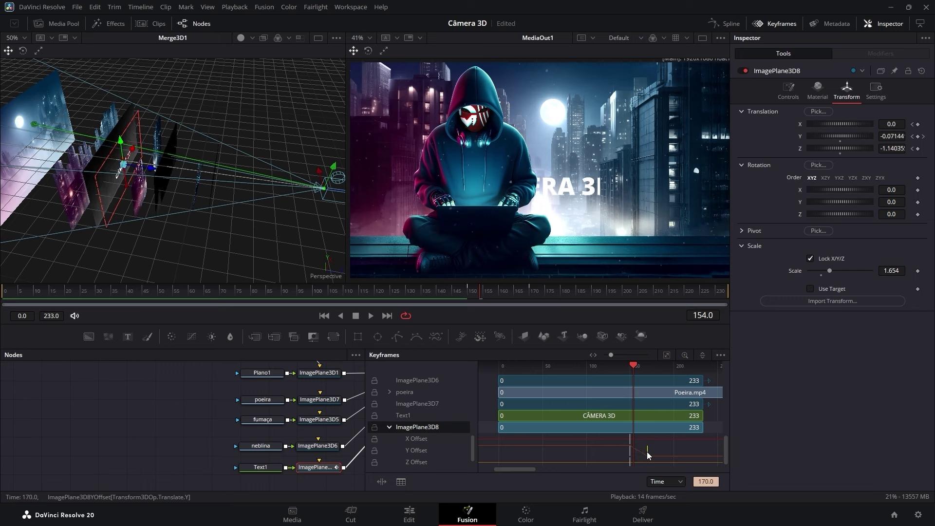
{"action": "key", "text": "space"}
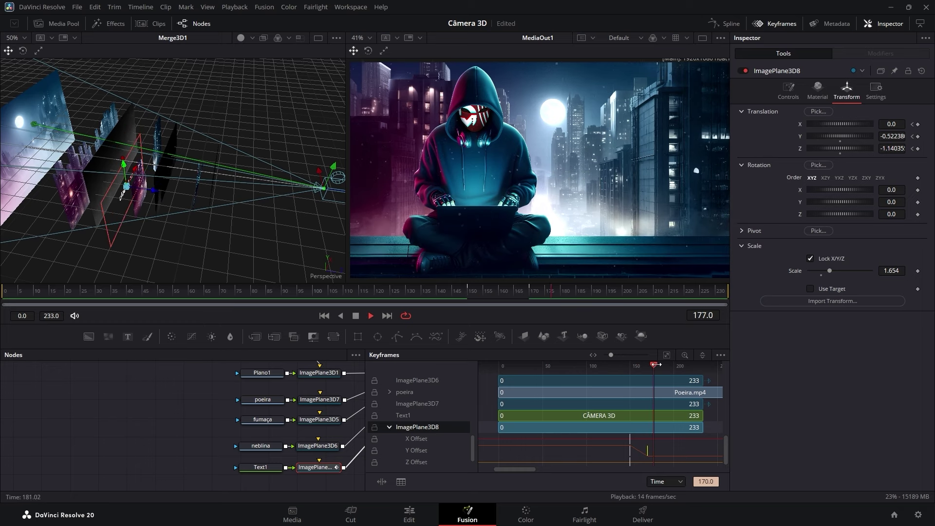
{"action": "left_click_drag", "start_coordinate": [659, 364], "coordinate": [640, 372]}
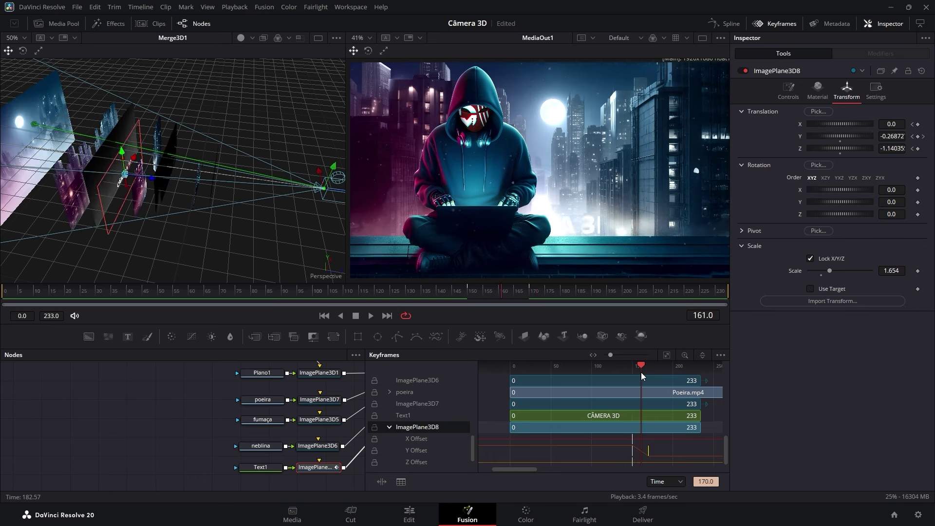
Step: Shift ImagePlane3D8's keyframes to start at frame 153, move the last Y Offset keyframe to 177, and close the Keyframes editor
{"action": "left_click_drag", "start_coordinate": [663, 439], "coordinate": [622, 463]}
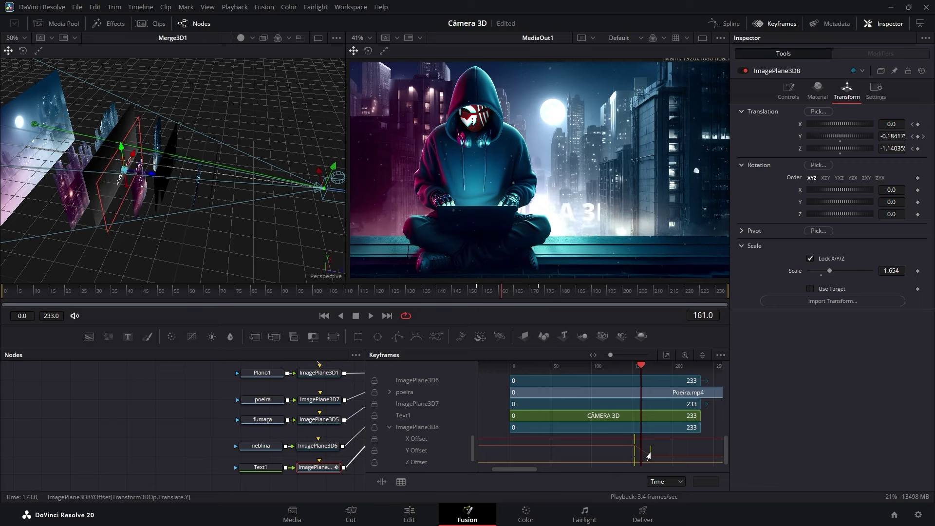
{"action": "left_click", "coordinate": [663, 451]}
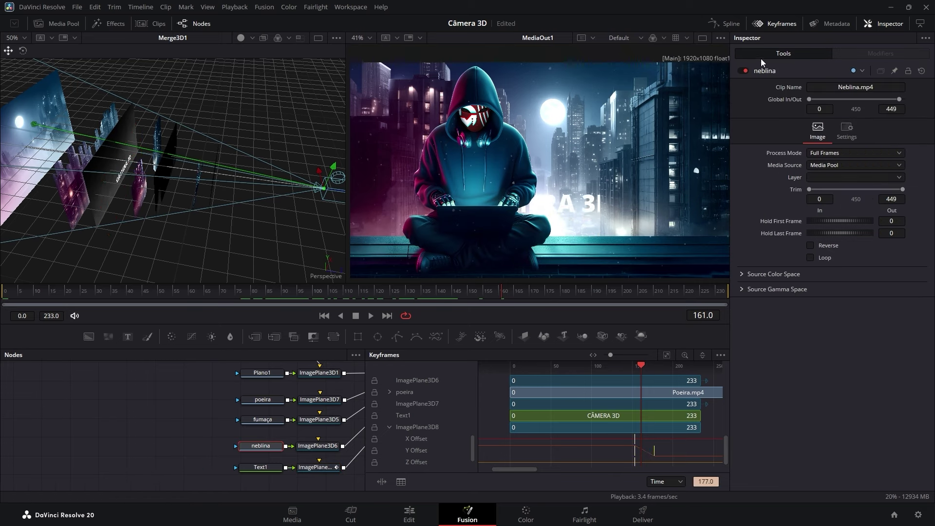
{"action": "left_click", "coordinate": [781, 22]}
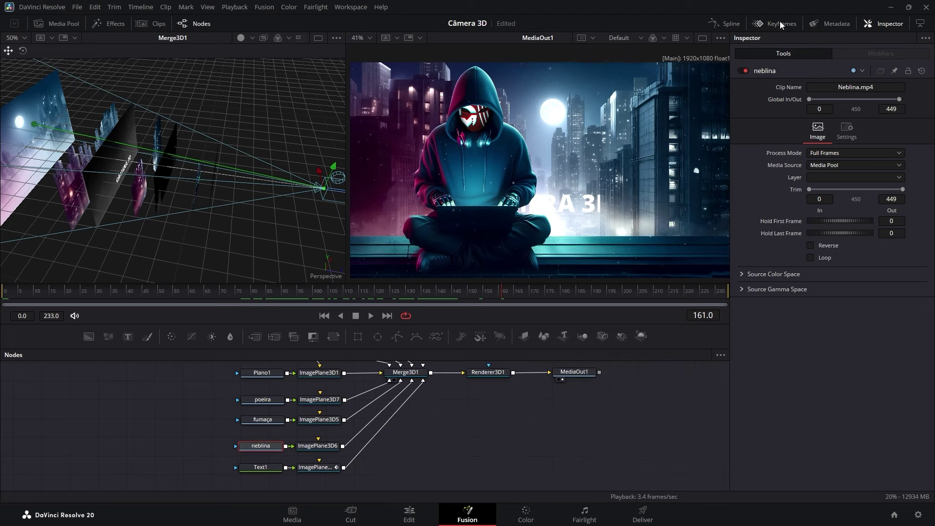
Step: Show only the Y Offset curve of ImagePlane3D8 in the Spline editor, hiding the Camera3D1 curves, and fit it to view
{"action": "left_click", "coordinate": [730, 24]}
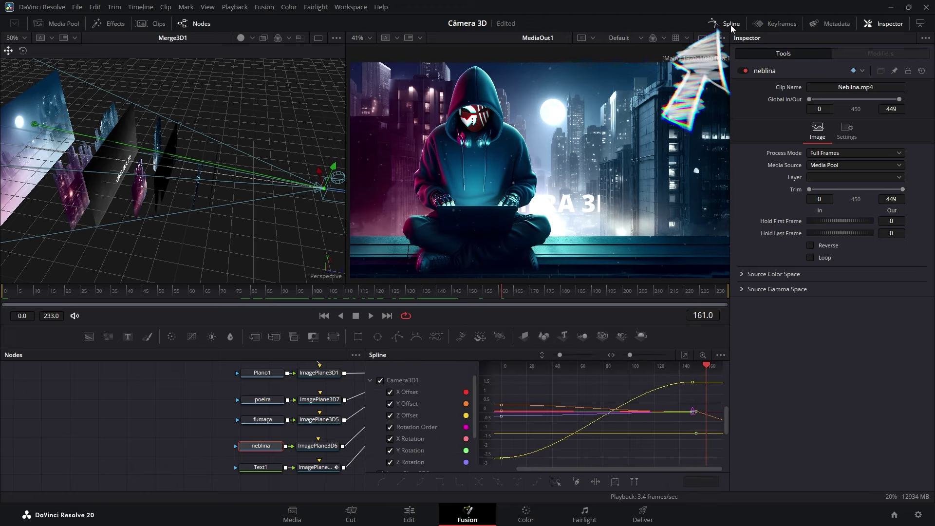
{"action": "left_click", "coordinate": [380, 380]}
{"action": "left_click", "coordinate": [370, 380]}
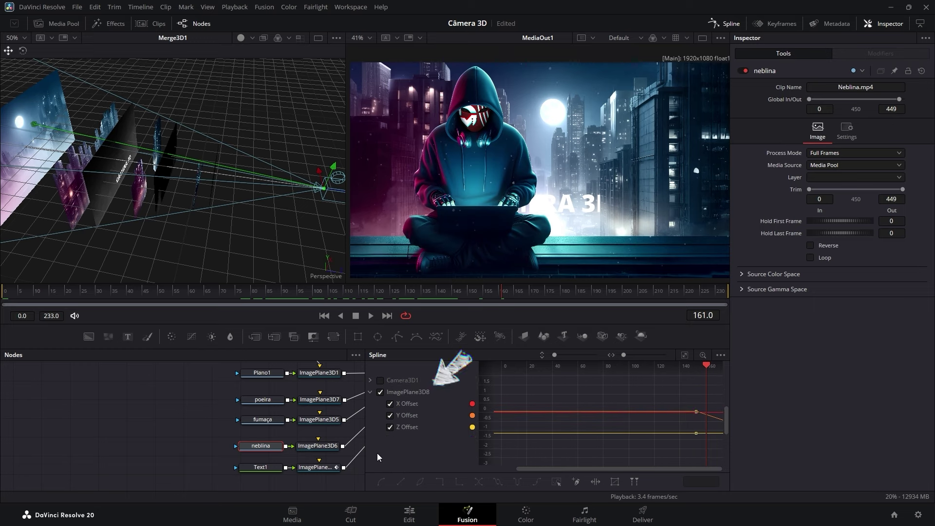
{"action": "left_click", "coordinate": [407, 392]}
{"action": "left_click", "coordinate": [390, 404]}
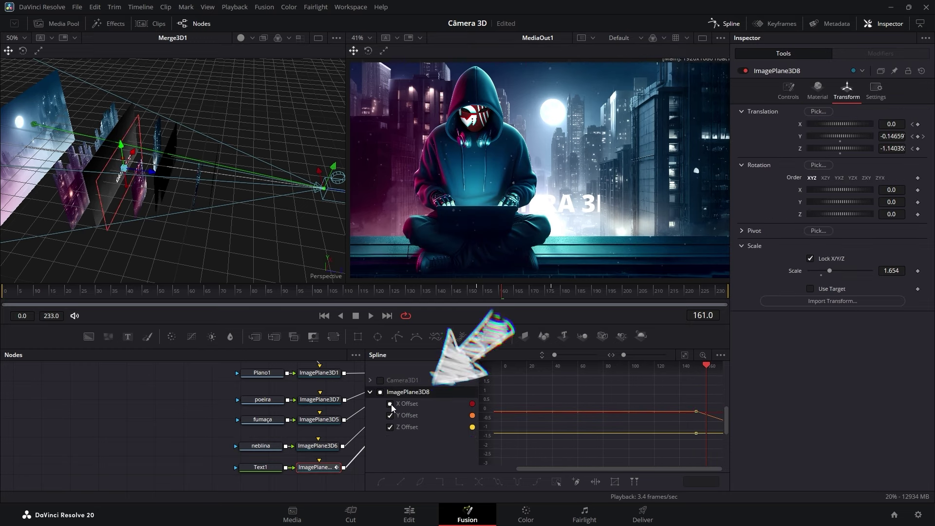
{"action": "left_click", "coordinate": [390, 428]}
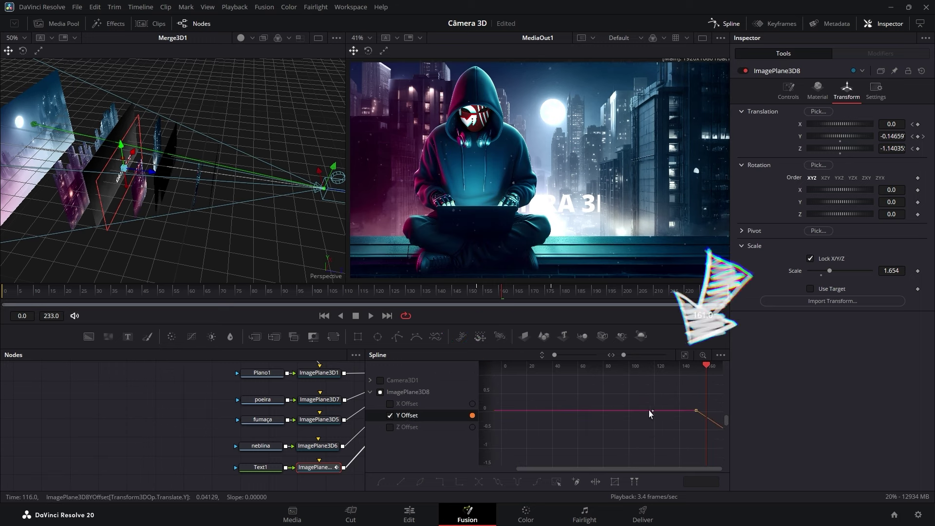
{"action": "left_click", "coordinate": [684, 354]}
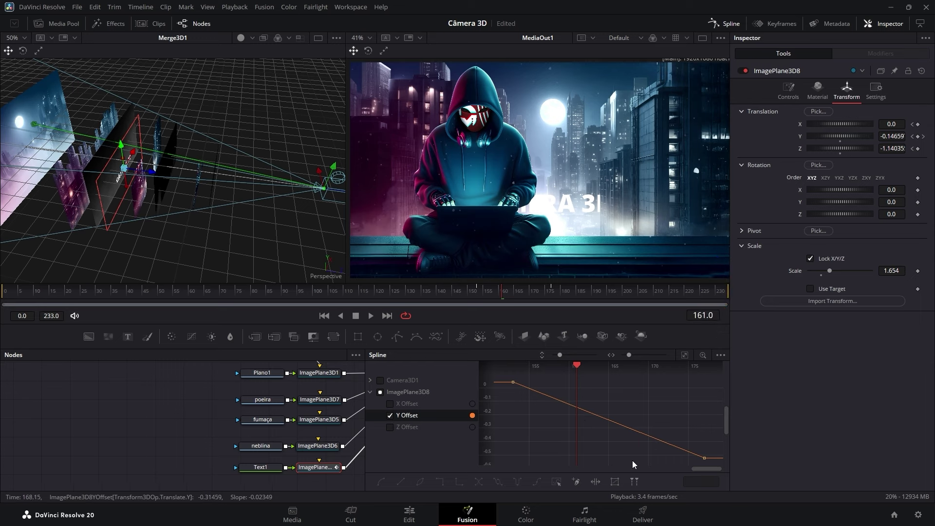
Step: Smooth the first Y Offset point and extend its handle to about frame 170 so the title's drop starts slowly
{"action": "left_click_drag", "start_coordinate": [535, 410], "coordinate": [509, 380]}
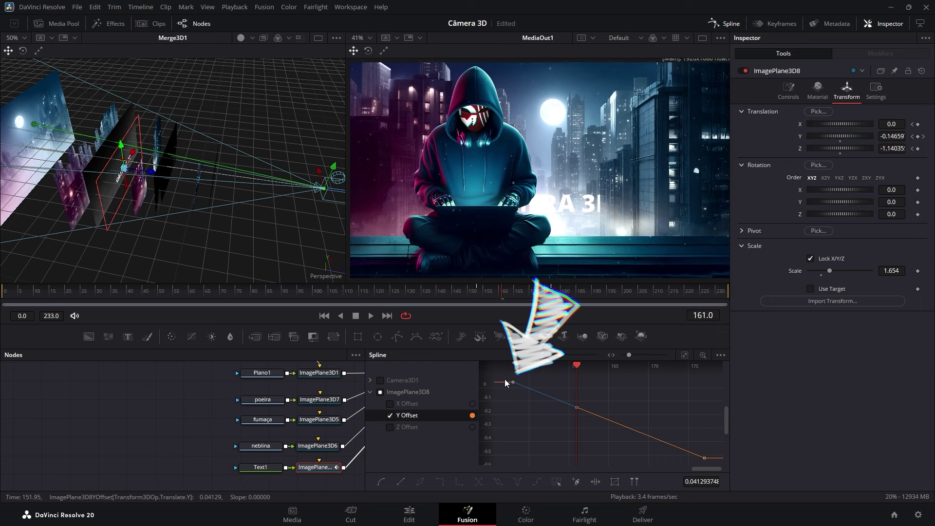
{"action": "left_click", "coordinate": [381, 481]}
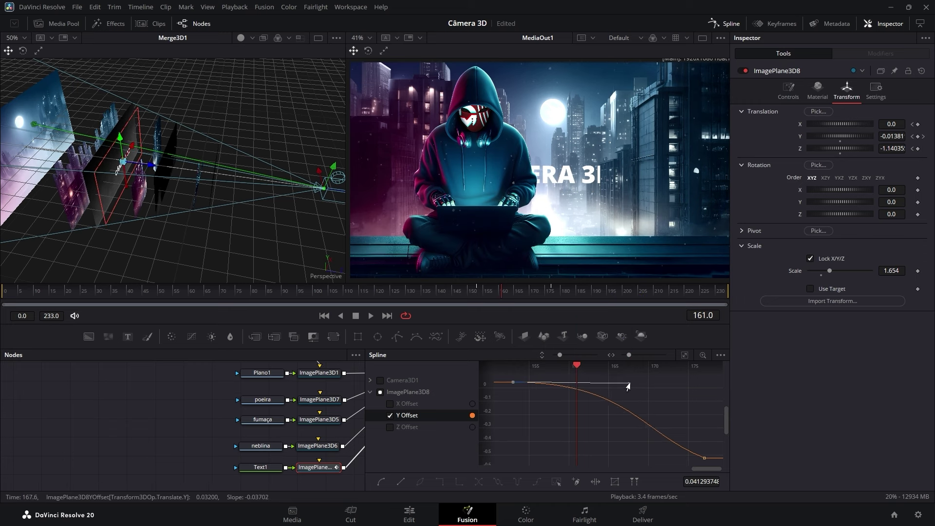
{"action": "left_click_drag", "start_coordinate": [646, 382], "coordinate": [646, 382]}
{"action": "key", "text": "alt+shift"}
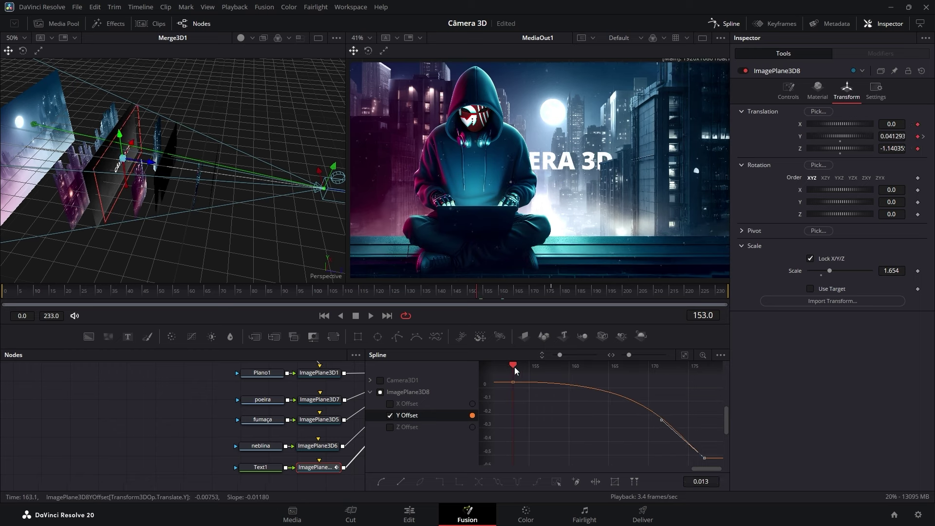
Step: Play the title's eased drop several times from about frame 153 and close the Spline editor
{"action": "key", "text": "space"}
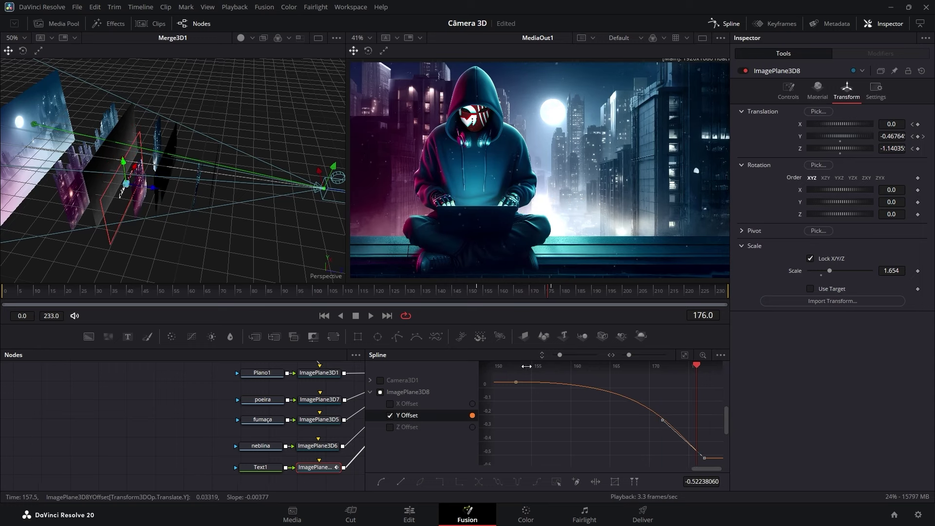
{"action": "left_click_drag", "start_coordinate": [688, 366], "coordinate": [517, 370]}
{"action": "key", "text": "space"}
{"action": "key", "text": "space"}
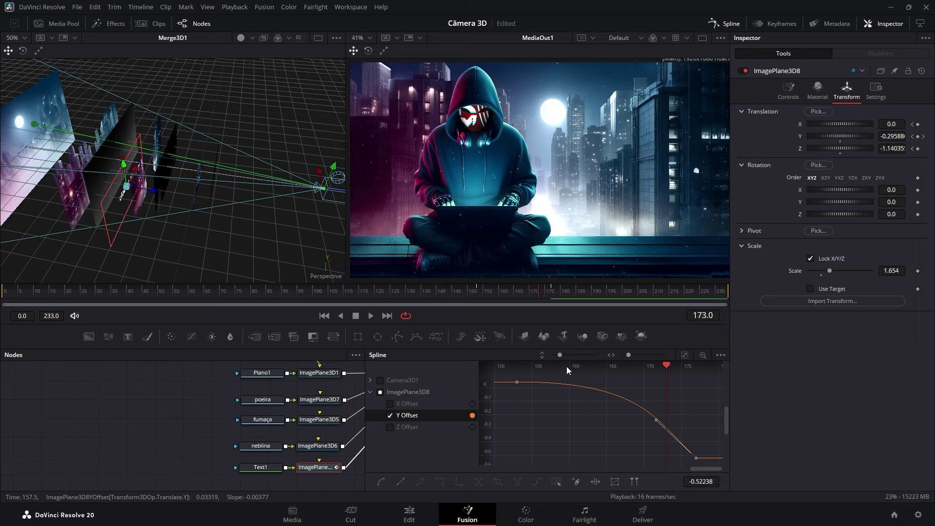
{"action": "left_click_drag", "start_coordinate": [566, 367], "coordinate": [516, 369]}
{"action": "key", "text": "space"}
{"action": "key", "text": "space"}
{"action": "left_click", "coordinate": [726, 23]}
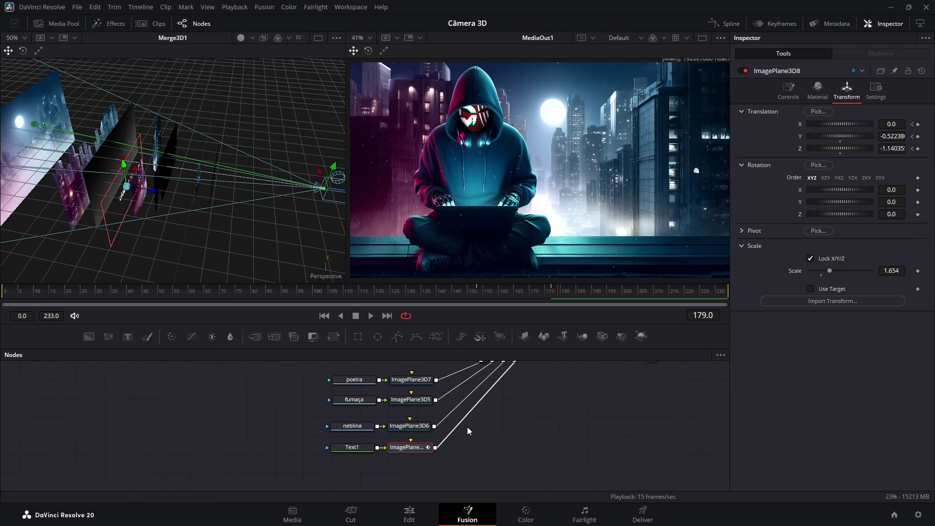
Step: Shrink the output image to show the full frame and scrub the title's drop to frame 173
{"action": "scroll", "coordinate": [468, 427], "scroll_direction": "down", "scroll_amount": 4}
{"action": "left_click_drag", "start_coordinate": [564, 291], "coordinate": [580, 291]}
{"action": "scroll", "coordinate": [562, 250], "scroll_direction": "down", "scroll_amount": 2}
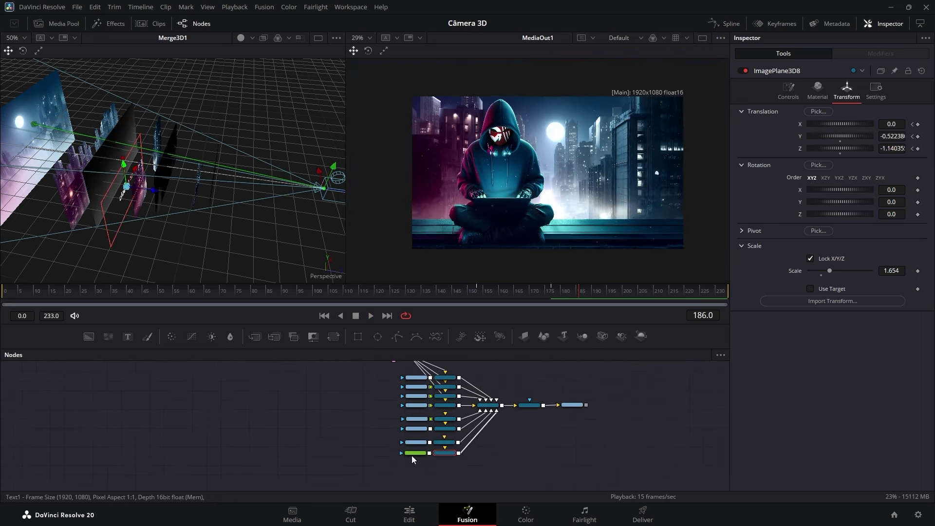
{"action": "scroll", "coordinate": [410, 455], "scroll_direction": "up", "scroll_amount": 2}
{"action": "left_click_drag", "start_coordinate": [490, 289], "coordinate": [542, 293]}
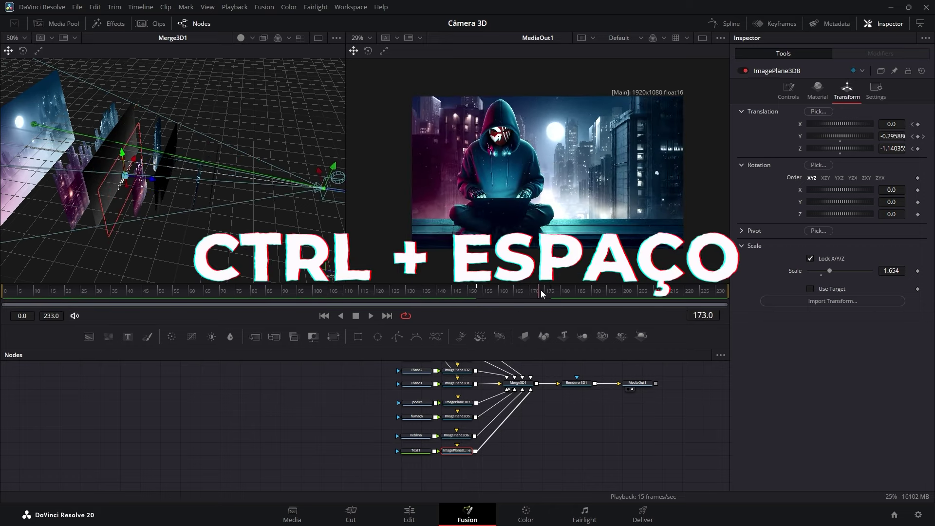
{"action": "scroll", "coordinate": [418, 461], "scroll_direction": "down", "scroll_amount": 2}
Step: Find the sText tool and add it as a separate node below the Text1 branch
{"action": "key", "text": "ctrl+space"}
{"action": "type", "text": "Soft Glow"}
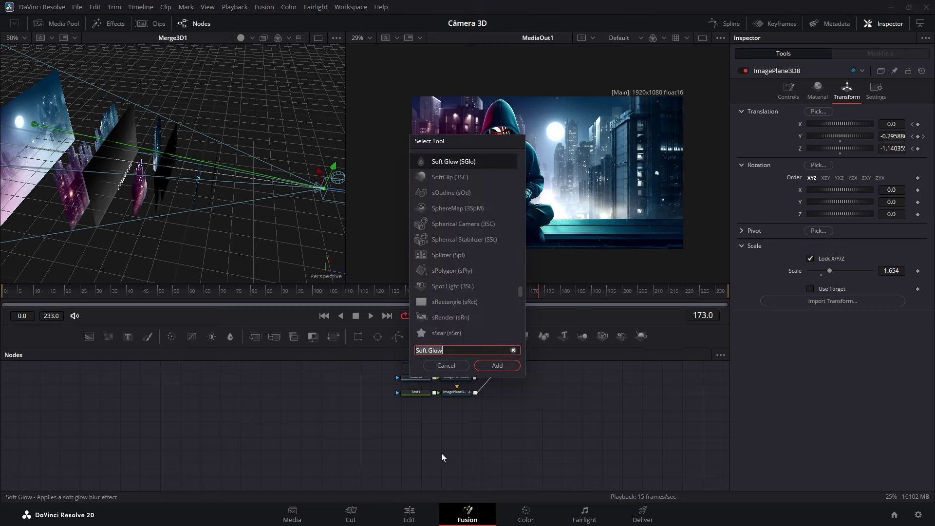
{"action": "key", "text": "BackSpace"}
{"action": "key", "text": "BackSpace"}
{"action": "key", "text": "BackSpace"}
{"action": "key", "text": "BackSpace"}
{"action": "key", "text": "BackSpace"}
{"action": "key", "text": "BackSpace"}
{"action": "key", "text": "BackSpace"}
{"action": "key", "text": "BackSpace"}
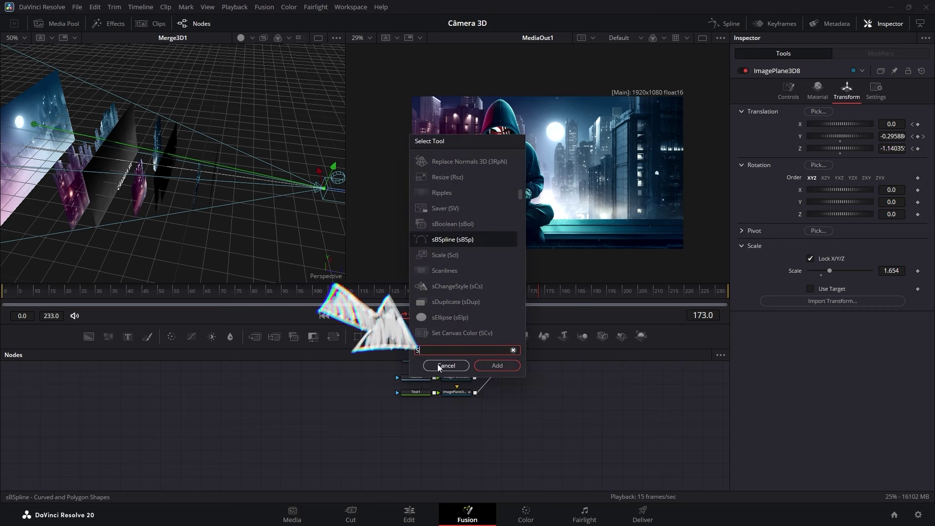
{"action": "type", "text": "T"}
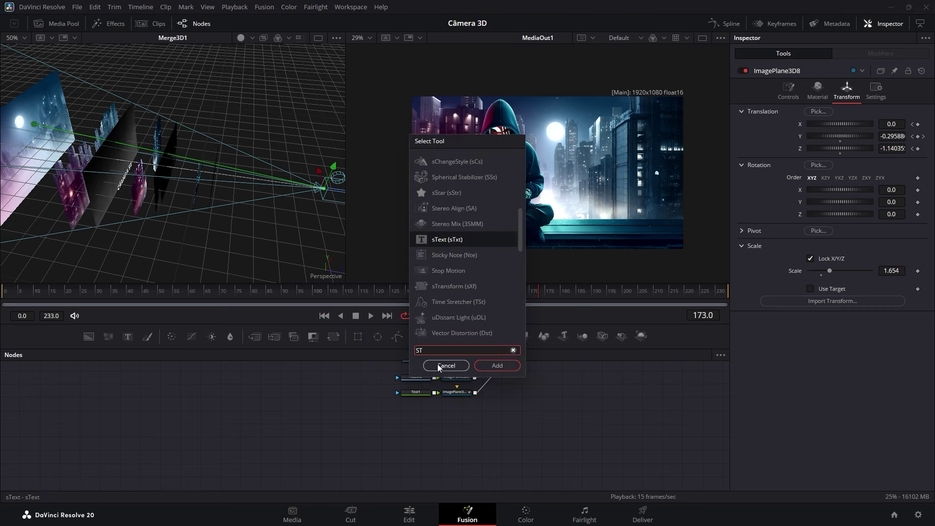
{"action": "left_click", "coordinate": [445, 241]}
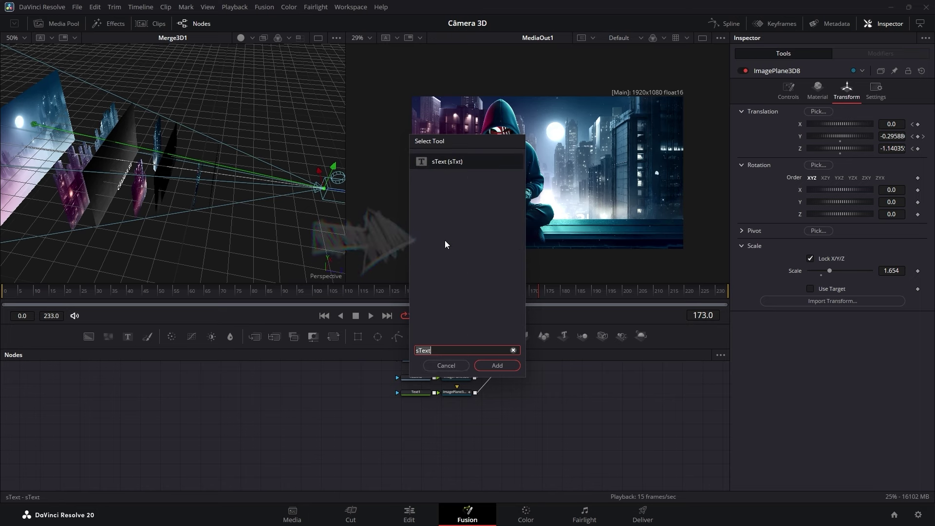
{"action": "left_click", "coordinate": [496, 365]}
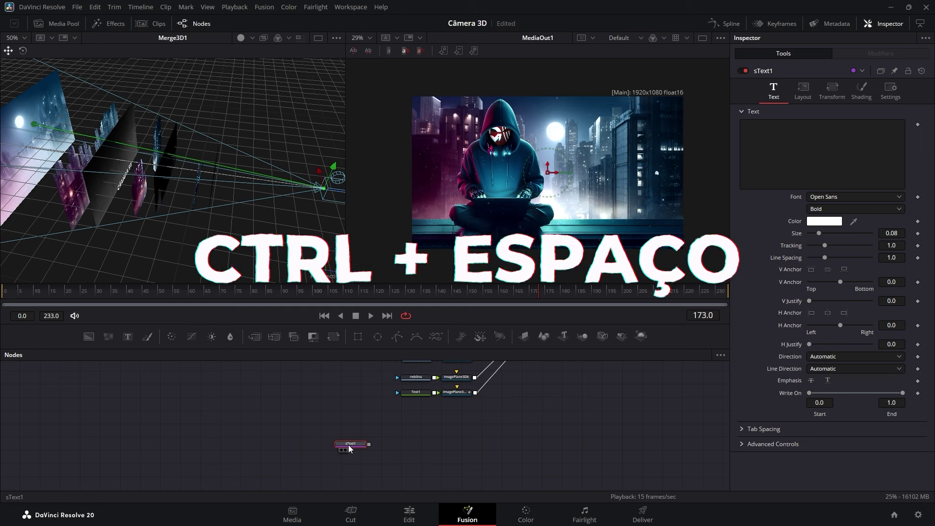
Step: Add an sOutline node connected to the output of sText1
{"action": "key", "text": "ctrl+space"}
{"action": "type", "text": "S"}
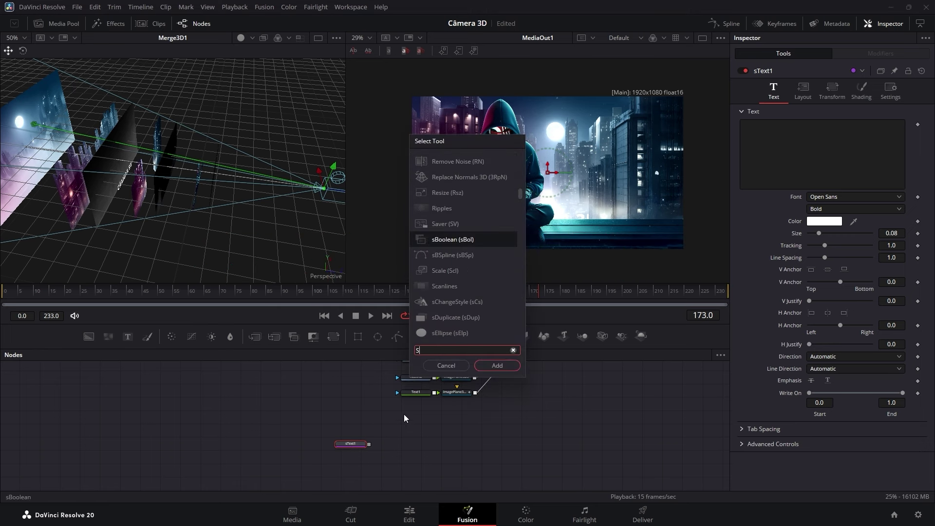
{"action": "type", "text": "OUT"}
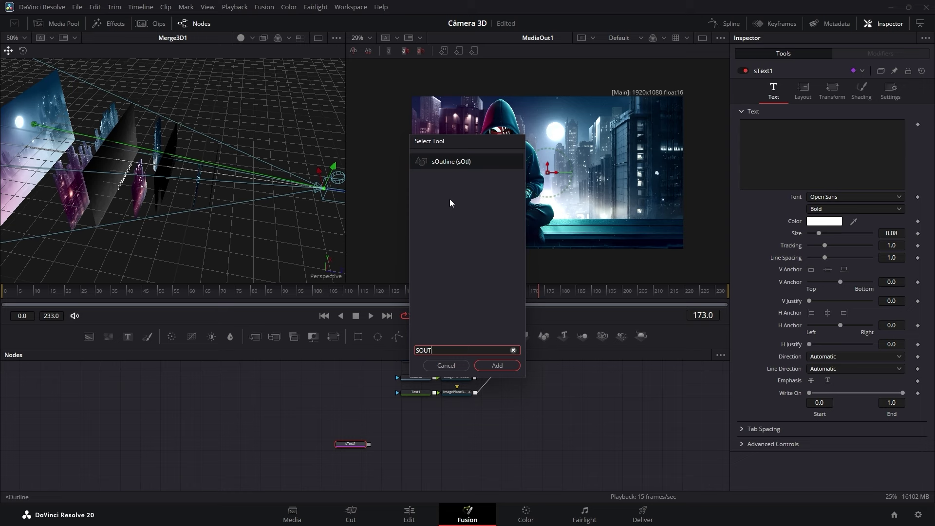
{"action": "left_click", "coordinate": [497, 365]}
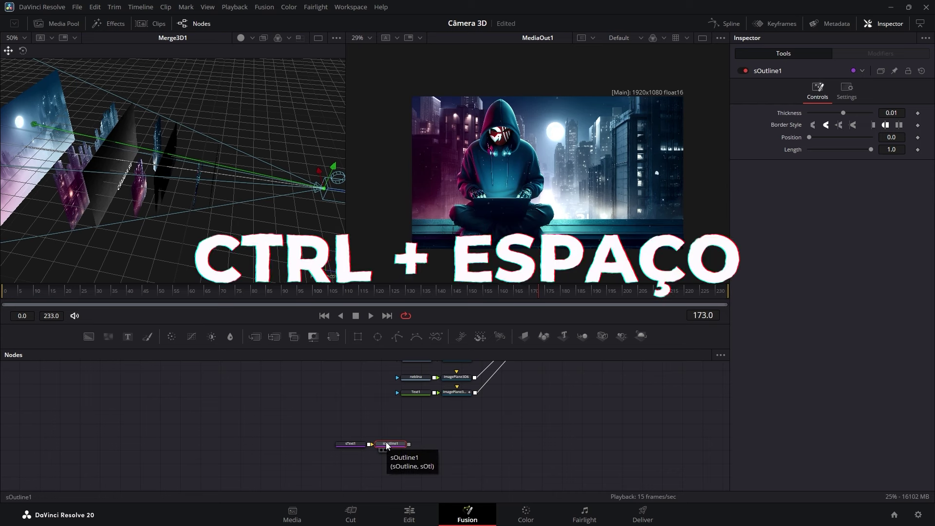
Step: Add an sRender node after sOutline1 and place the three-node chain just below Text1
{"action": "key", "text": "ctrl+space"}
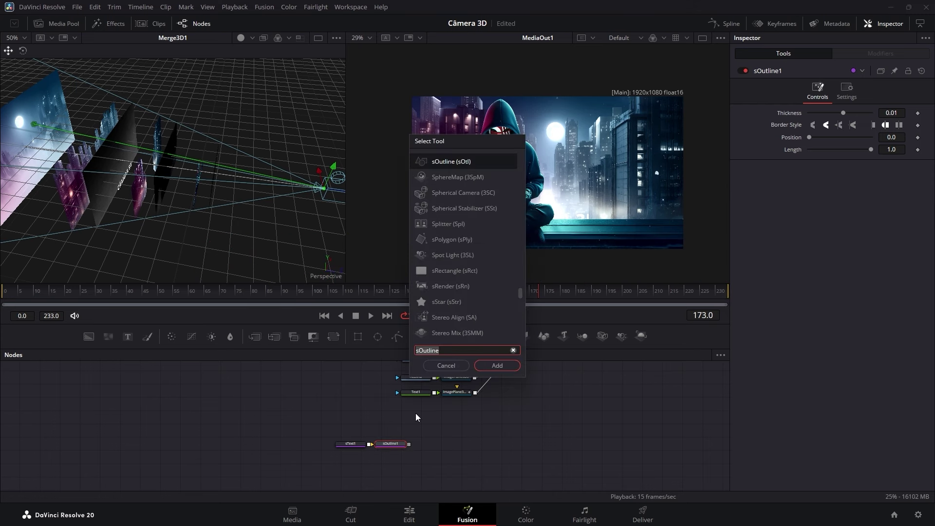
{"action": "type", "text": "SRE"}
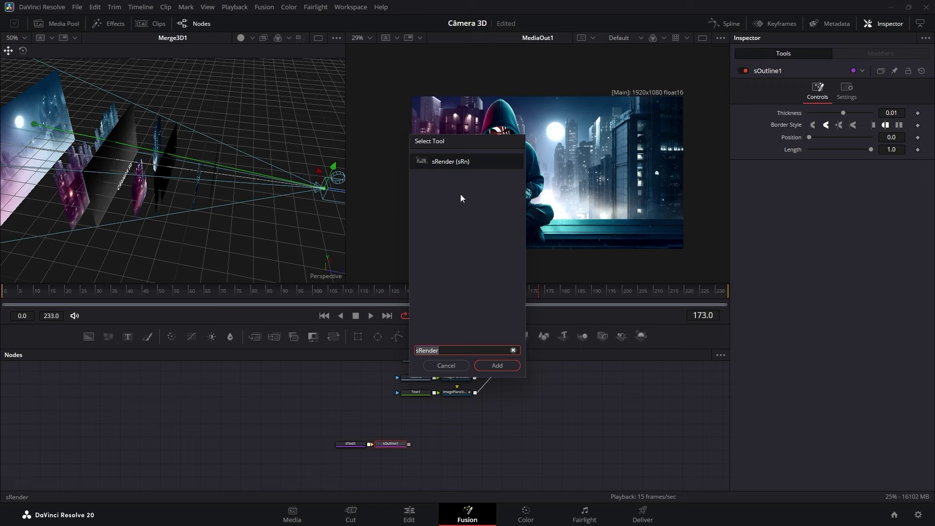
{"action": "left_click", "coordinate": [497, 365]}
{"action": "left_click_drag", "start_coordinate": [427, 444], "coordinate": [417, 414]}
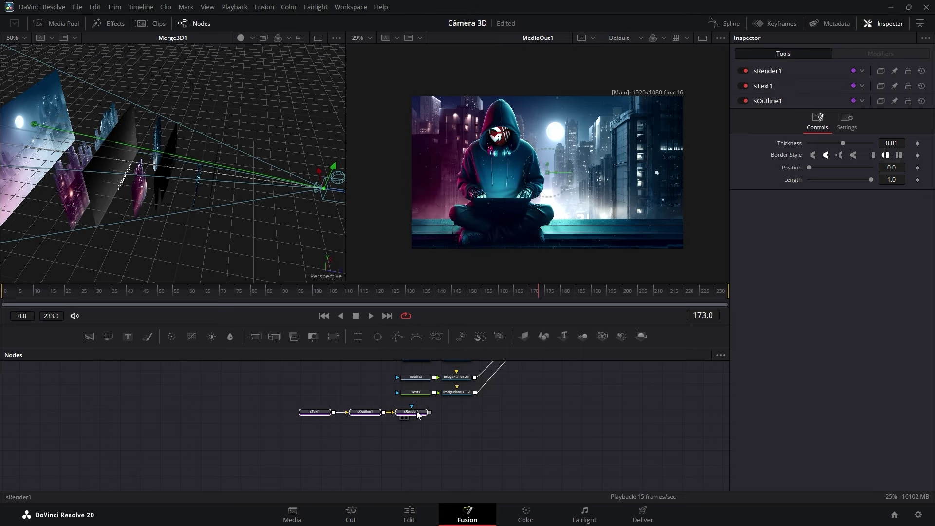
{"action": "left_click", "coordinate": [422, 411]}
{"action": "scroll", "coordinate": [420, 404], "scroll_direction": "up", "scroll_amount": 2}
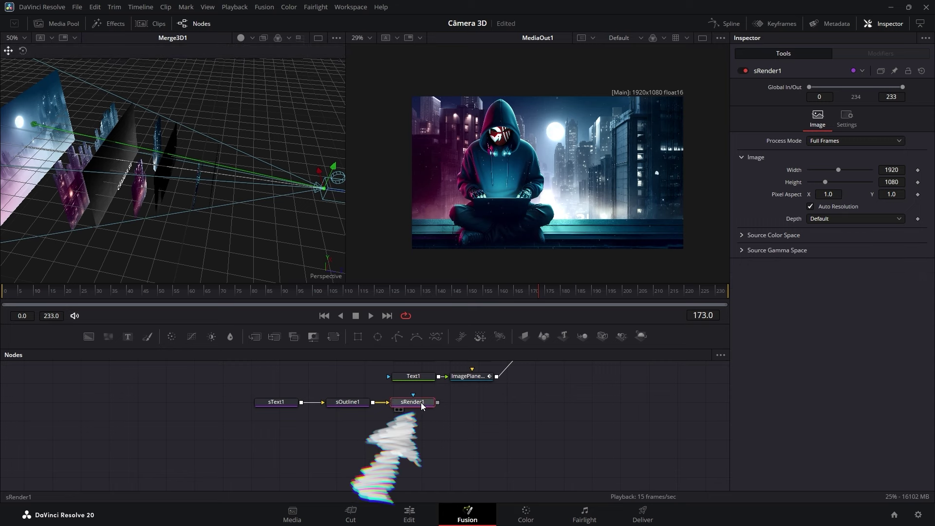
Step: Add an Image Plane 3D node after sRender1 and connect its output to Merge3D1
{"action": "left_click", "coordinate": [525, 337]}
{"action": "scroll", "coordinate": [483, 410], "scroll_direction": "down", "scroll_amount": 5}
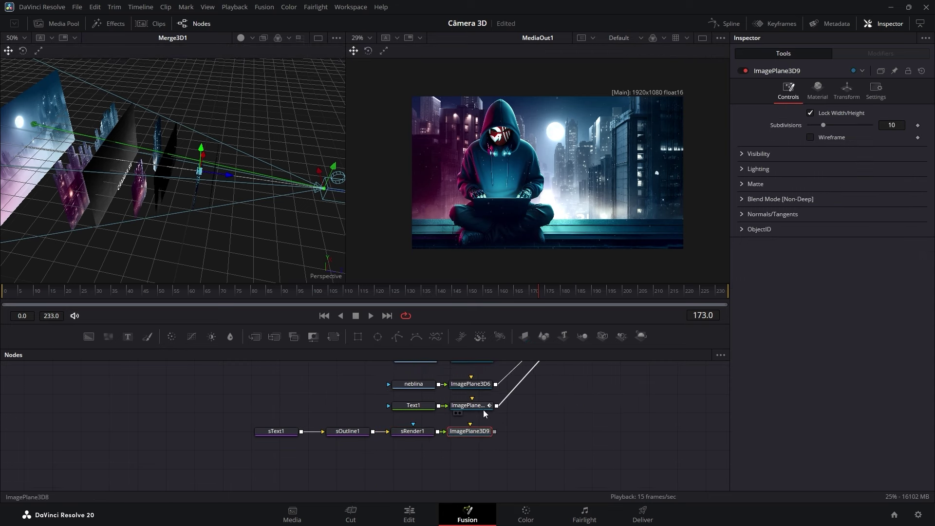
{"action": "left_click_drag", "start_coordinate": [363, 460], "coordinate": [408, 376]}
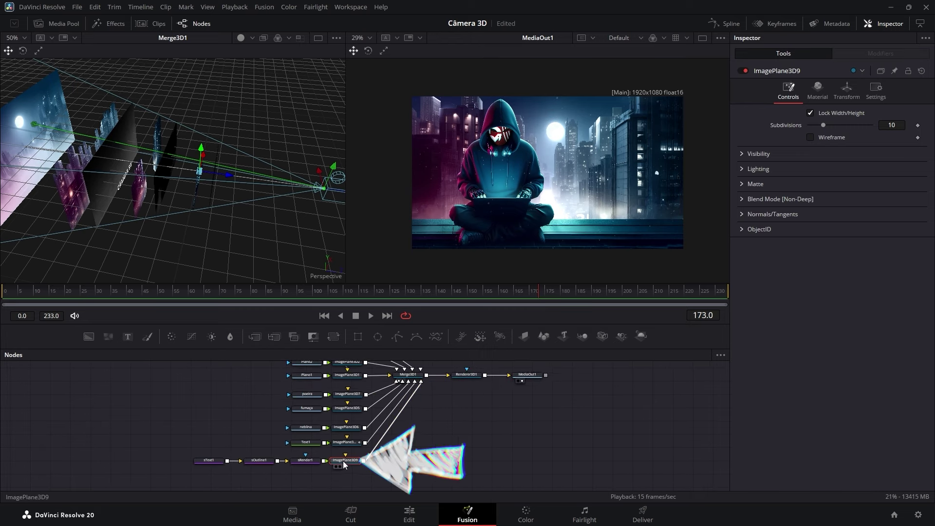
{"action": "left_click", "coordinate": [306, 479]}
{"action": "left_click", "coordinate": [348, 461]}
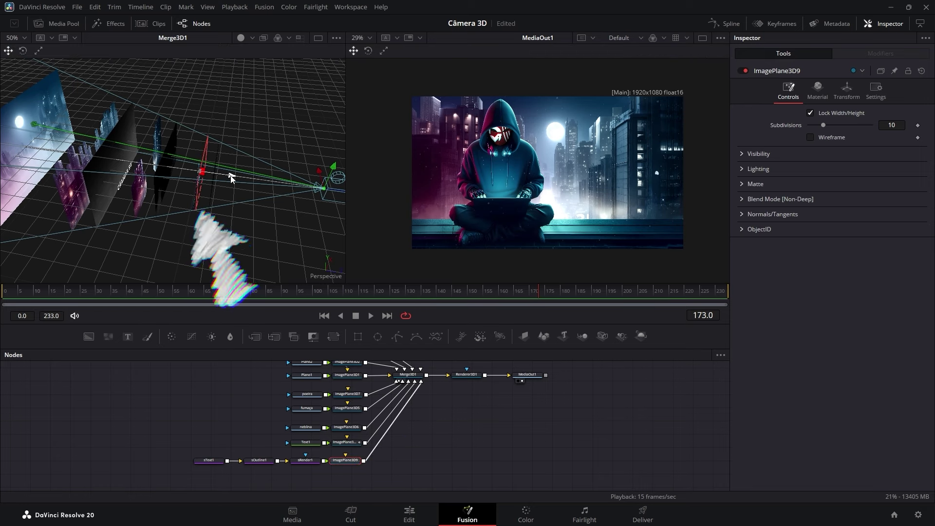
Step: Enter FUSION as the text of sText1 and enlarge it to a size of about 0.38
{"action": "left_click", "coordinate": [211, 460]}
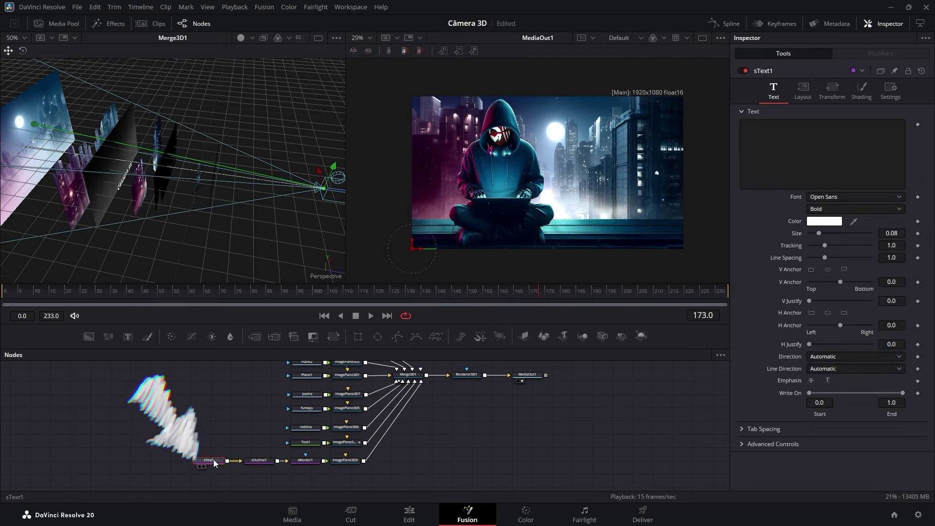
{"action": "left_click", "coordinate": [790, 140]}
{"action": "type", "text": "FUSION"}
{"action": "left_click_drag", "start_coordinate": [819, 233], "coordinate": [858, 232]}
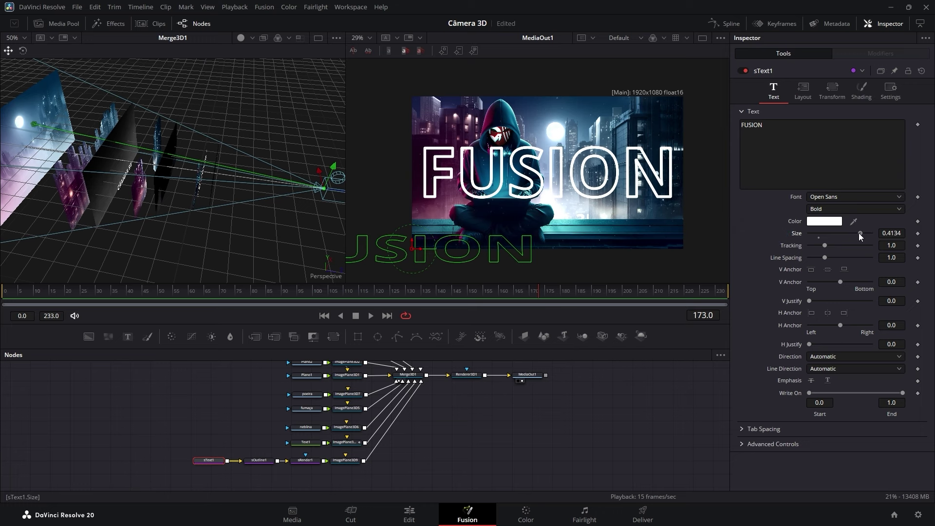
{"action": "left_click", "coordinate": [259, 459]}
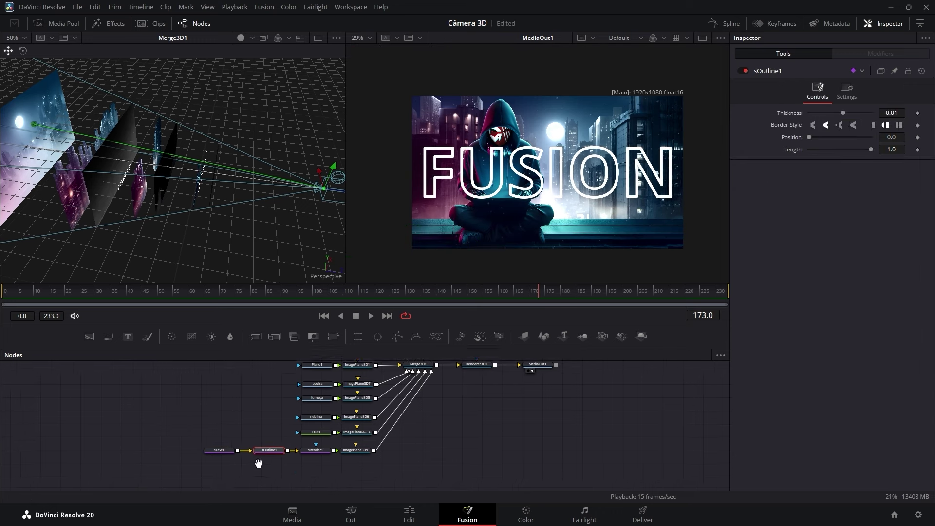
{"action": "scroll", "coordinate": [275, 448], "scroll_direction": "up", "scroll_amount": 5}
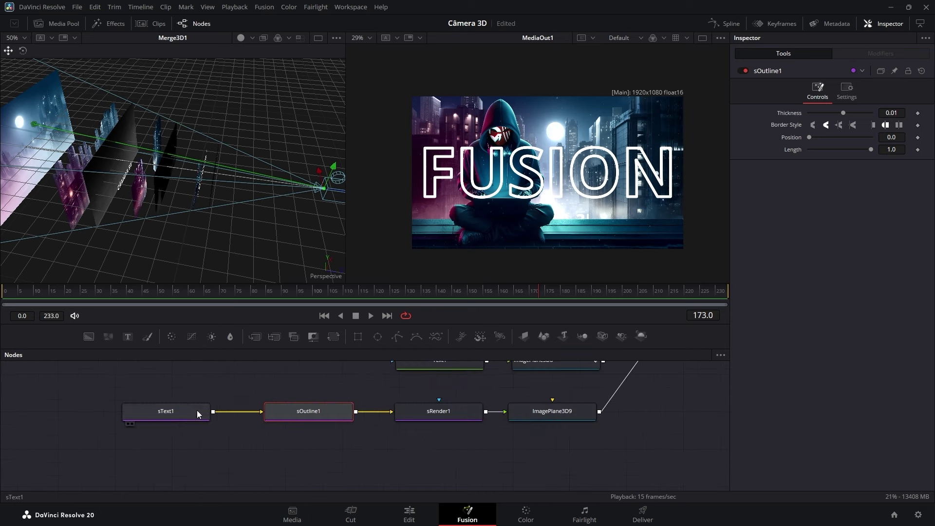
{"action": "left_click", "coordinate": [163, 415]}
{"action": "left_click_drag", "start_coordinate": [847, 232], "coordinate": [857, 232]}
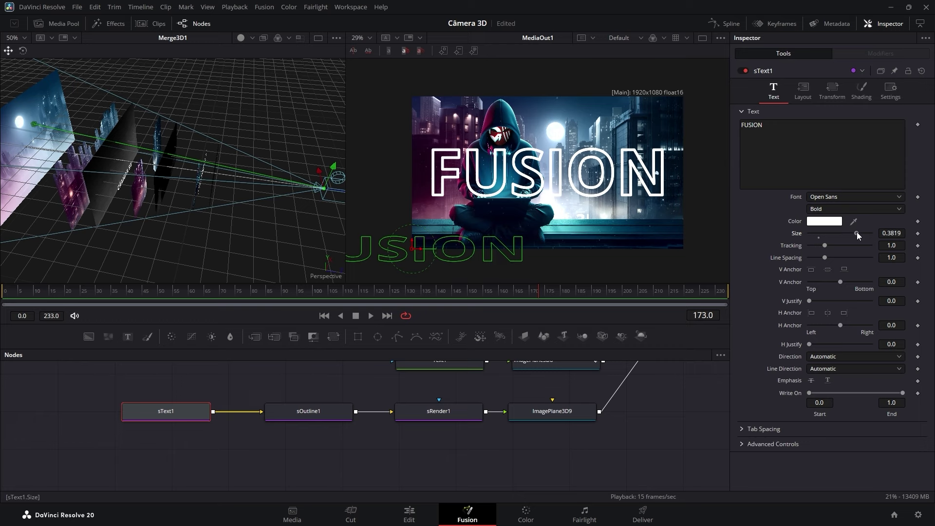
Step: Thin the FUSION lettering's outline to a thickness of 0.001 on sOutline1
{"action": "left_click", "coordinate": [303, 410]}
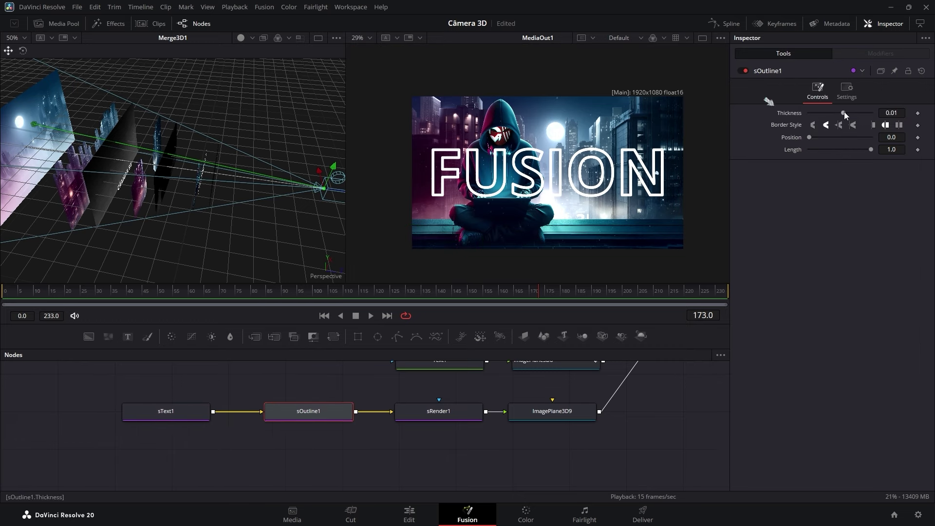
{"action": "left_click_drag", "start_coordinate": [843, 112], "coordinate": [841, 113]}
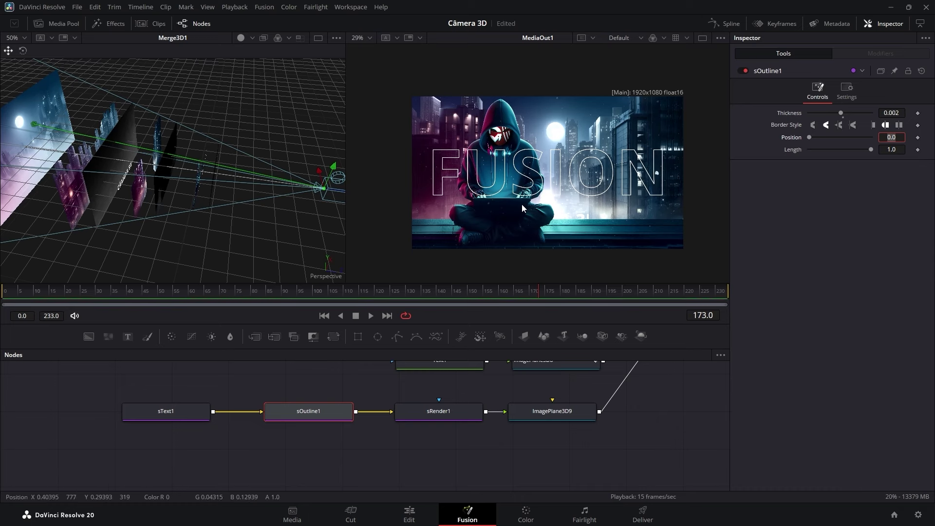
{"action": "scroll", "coordinate": [521, 204], "scroll_direction": "up", "scroll_amount": 2}
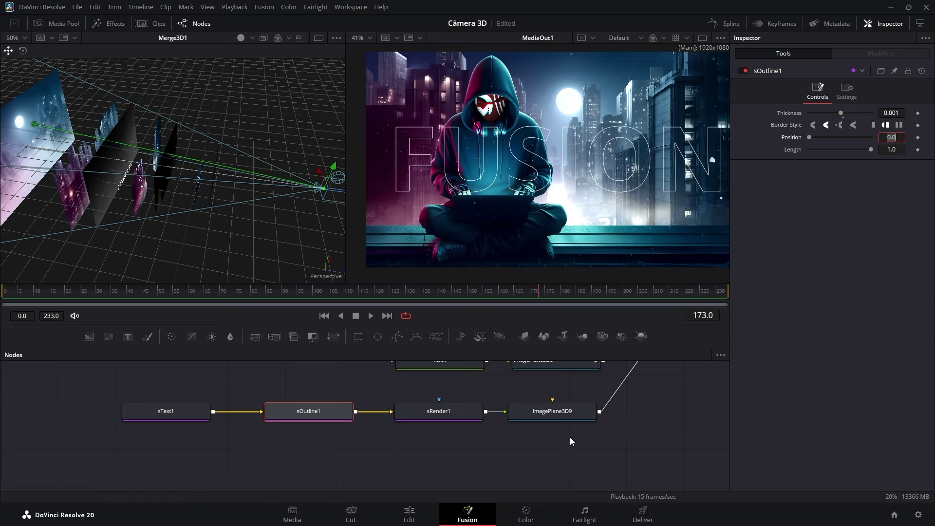
Step: Move sText1, sOutline1 and sRender1 together away from ImagePlane3D9 to open a gap after sRender1
{"action": "left_click", "coordinate": [579, 410]}
{"action": "left_click", "coordinate": [451, 409]}
{"action": "left_click", "coordinate": [323, 410], "text": "ctrl"}
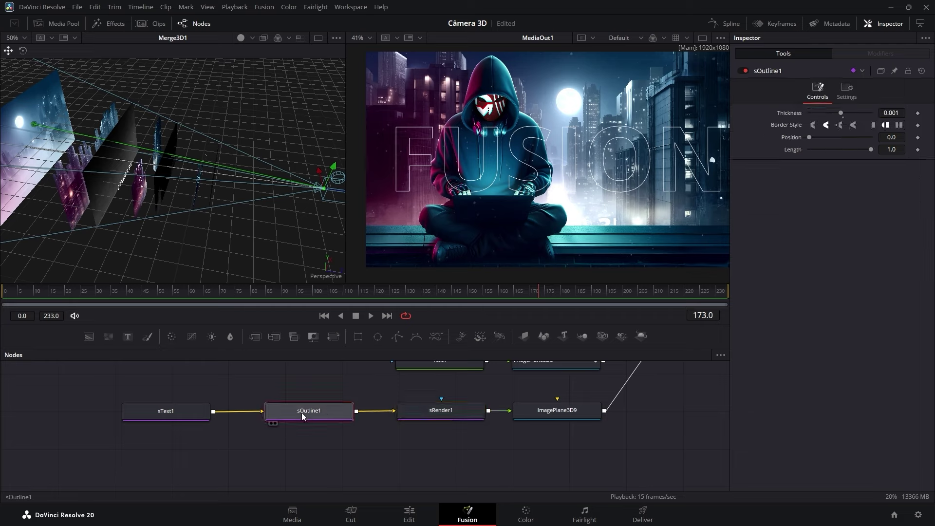
{"action": "left_click", "coordinate": [209, 405], "text": "ctrl"}
{"action": "left_click_drag", "start_coordinate": [448, 412], "coordinate": [250, 414]}
Step: Insert a Soft Glow node between sRender1 and ImagePlane3D9 and reduce its gain to about 1.22
{"action": "left_click", "coordinate": [255, 413]}
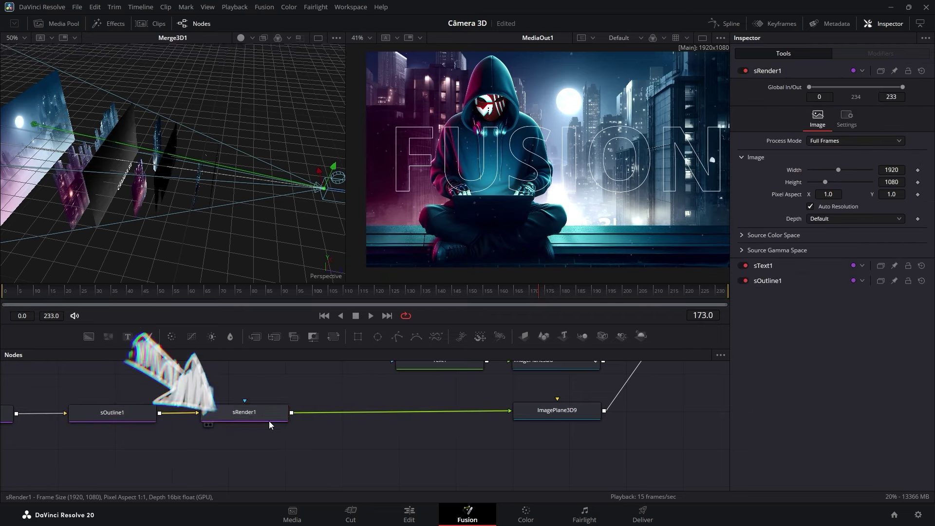
{"action": "key", "text": "ctrl+space"}
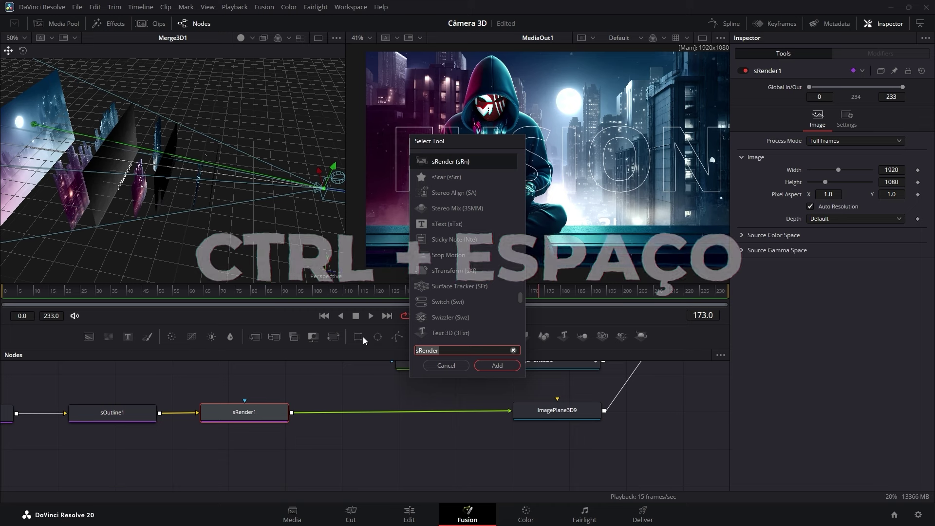
{"action": "type", "text": "SOF"}
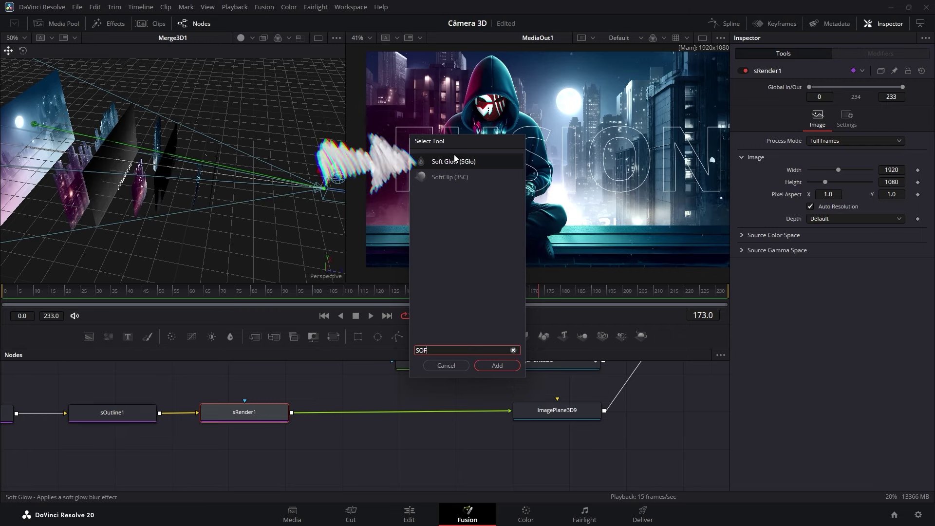
{"action": "left_click", "coordinate": [492, 367]}
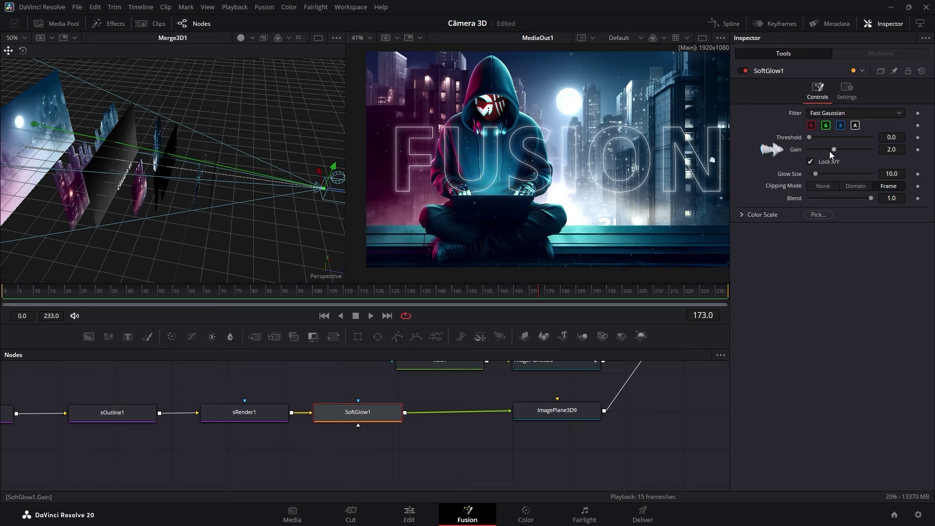
{"action": "left_click_drag", "start_coordinate": [834, 148], "coordinate": [825, 149]}
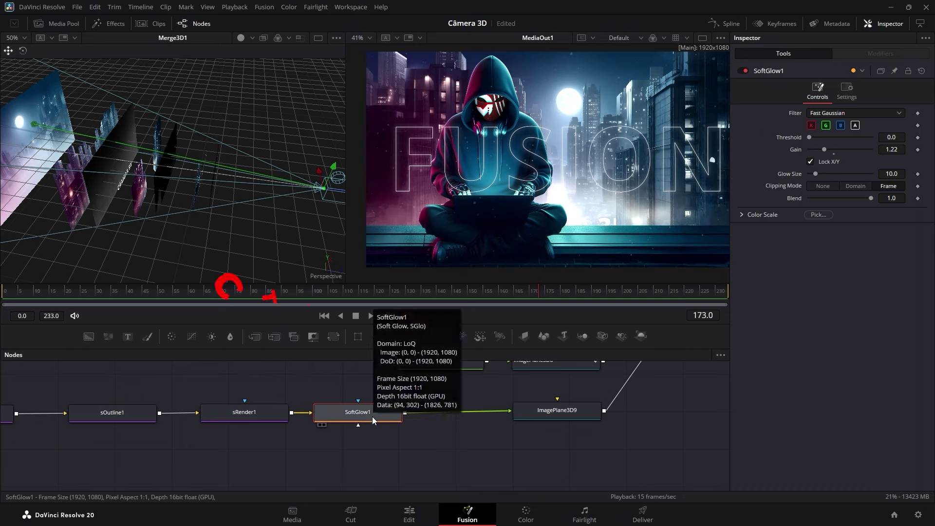
Step: Insert a second Soft Glow node between SoftGlow1 and ImagePlane3D9 and make room for it in the chain
{"action": "key", "text": "ctrl+space"}
{"action": "type", "text": "SOF"}
{"action": "left_click", "coordinate": [442, 164]}
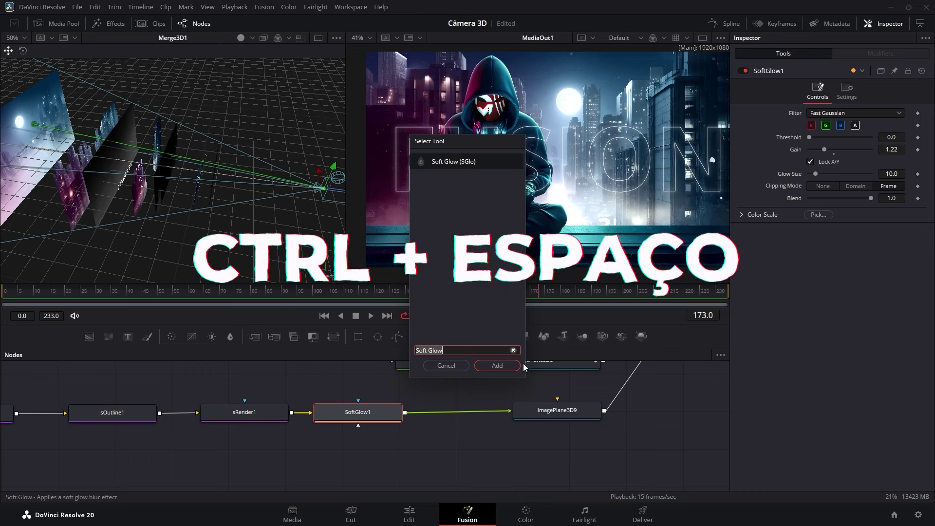
{"action": "left_click", "coordinate": [502, 366]}
{"action": "left_click_drag", "start_coordinate": [628, 446], "coordinate": [44, 399]}
{"action": "left_click_drag", "start_coordinate": [607, 422], "coordinate": [566, 411]}
Step: Set SoftGlow2's gain to about 0.945 and its glow size to about 21.3
{"action": "left_click", "coordinate": [482, 414]}
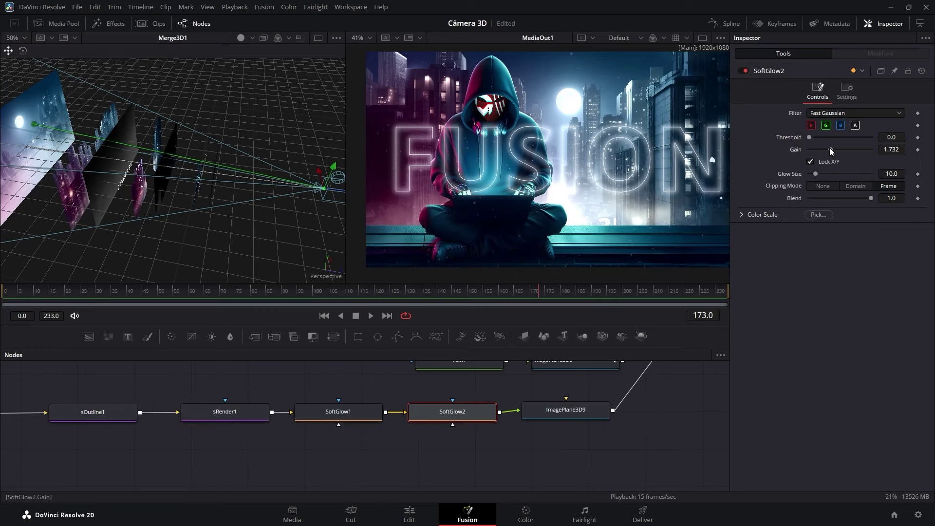
{"action": "mouse_move", "coordinate": [828, 147]}
{"action": "left_mouse_down"}
{"action": "mouse_move", "coordinate": [821, 173]}
{"action": "mouse_move", "coordinate": [821, 149]}
{"action": "left_mouse_up"}
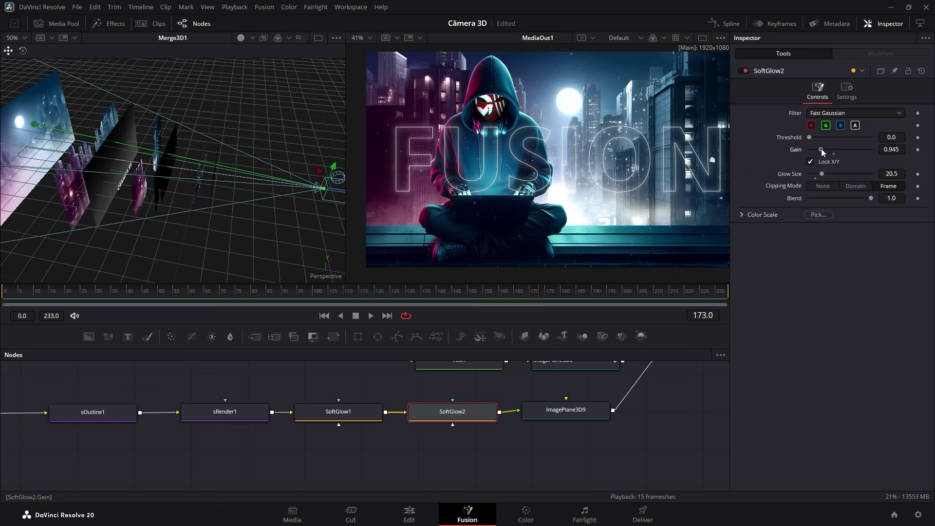
{"action": "left_click_drag", "start_coordinate": [820, 173], "coordinate": [821, 173]}
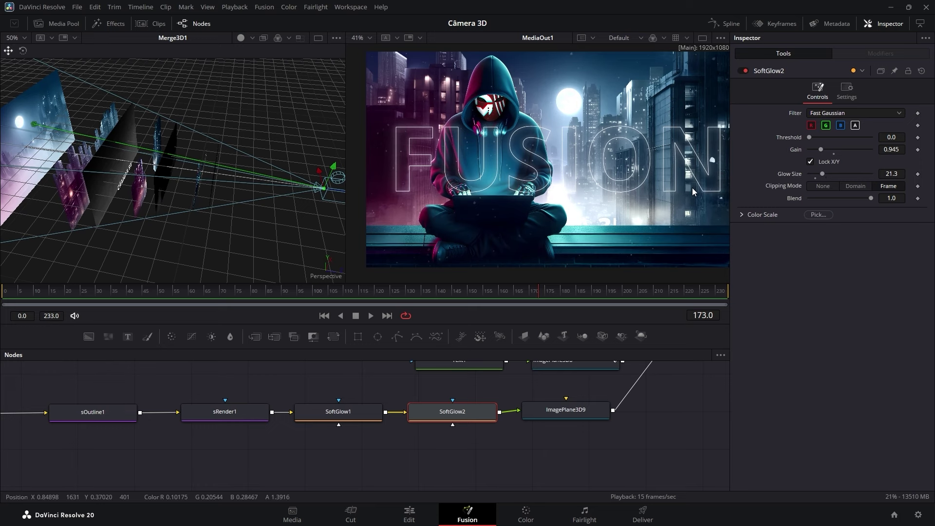
Step: Keyframe sOutline1's Position and Length at 1.0 on frame 195
{"action": "mouse_move", "coordinate": [183, 466]}
{"action": "left_mouse_down"}
{"action": "mouse_move", "coordinate": [292, 444]}
{"action": "mouse_move", "coordinate": [389, 465]}
{"action": "left_mouse_up"}
{"action": "left_click", "coordinate": [312, 417]}
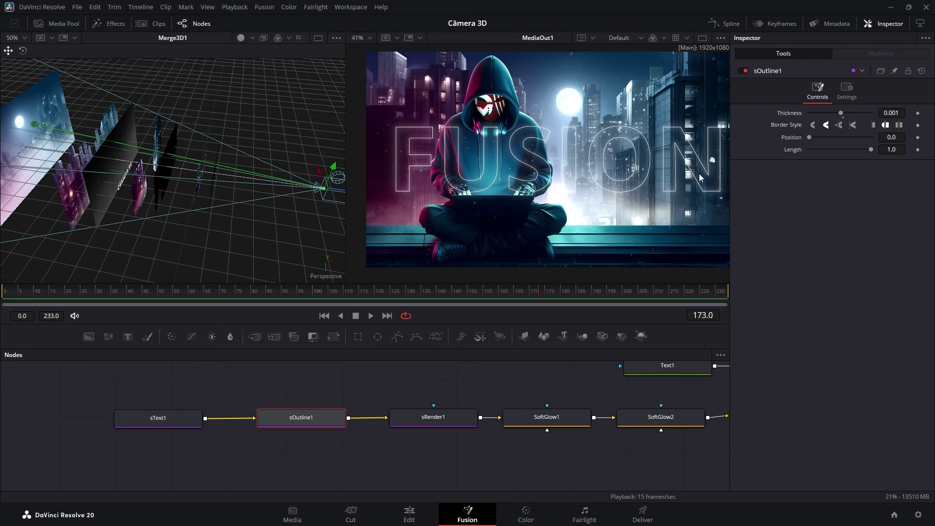
{"action": "left_click_drag", "start_coordinate": [531, 294], "coordinate": [581, 291]}
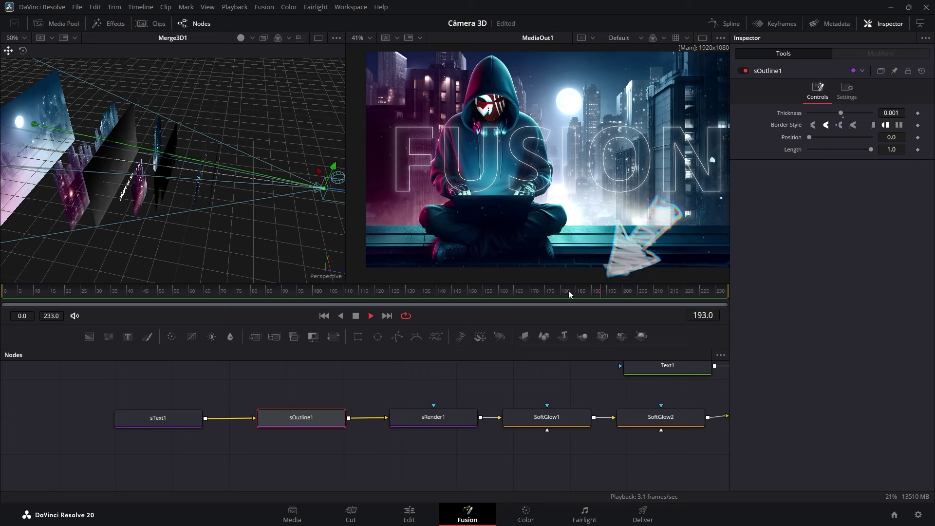
{"action": "left_click_drag", "start_coordinate": [603, 291], "coordinate": [607, 291]}
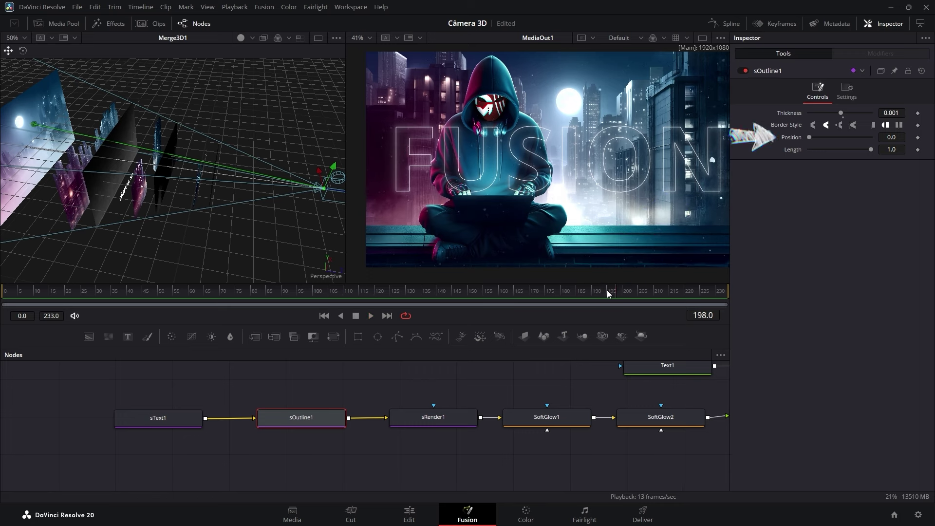
{"action": "left_click_drag", "start_coordinate": [809, 138], "coordinate": [871, 139]}
{"action": "left_click", "coordinate": [917, 137]}
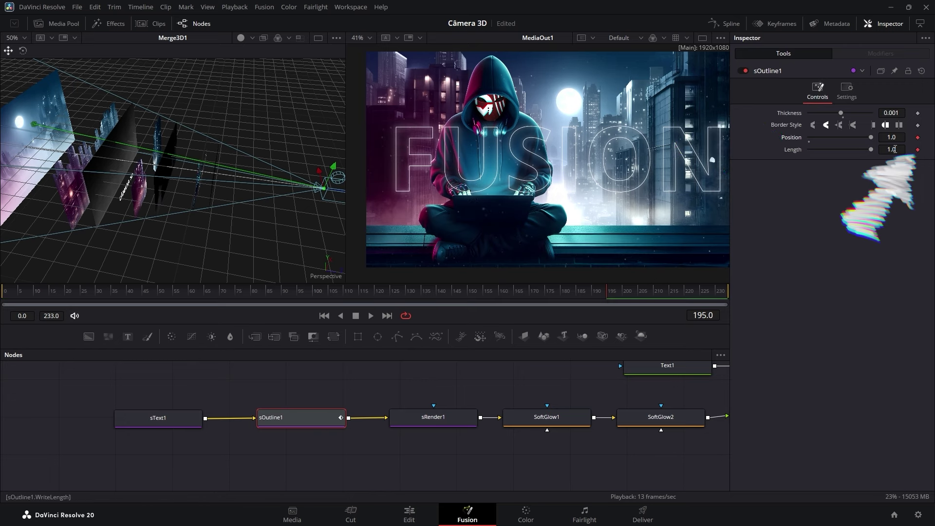
Step: Keyframe sOutline1's Position and Length at 0.0 on frame 165, and scrub through the outline's write-on
{"action": "left_click_drag", "start_coordinate": [600, 293], "coordinate": [514, 293]}
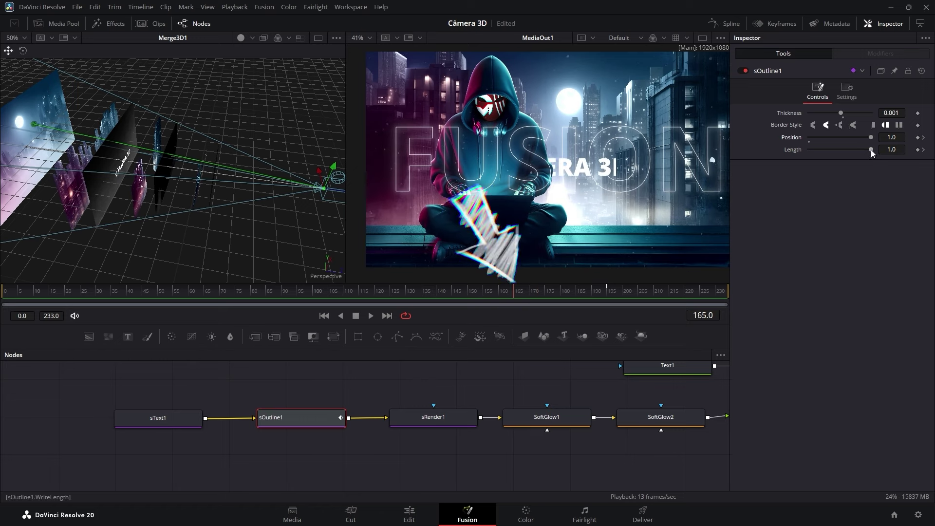
{"action": "left_click_drag", "start_coordinate": [871, 150], "coordinate": [809, 149]}
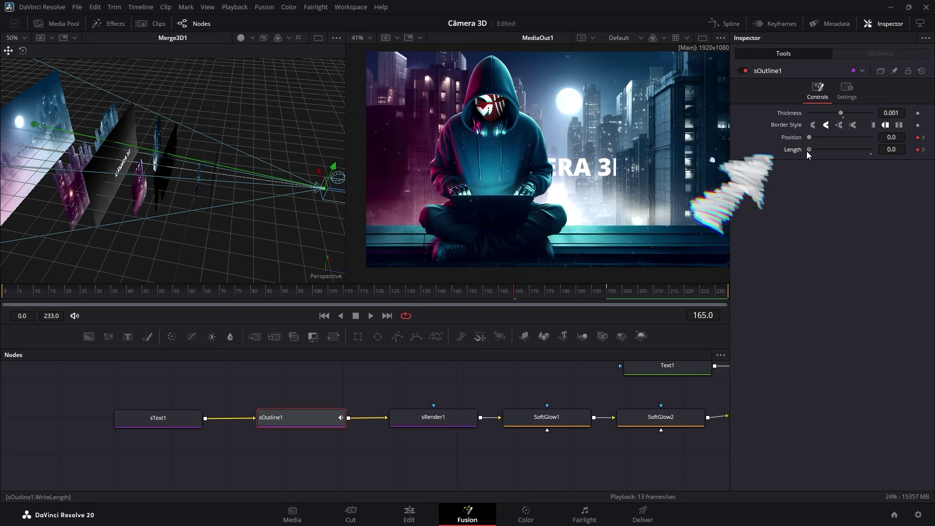
{"action": "left_click", "coordinate": [521, 292]}
{"action": "left_click_drag", "start_coordinate": [520, 292], "coordinate": [609, 286]}
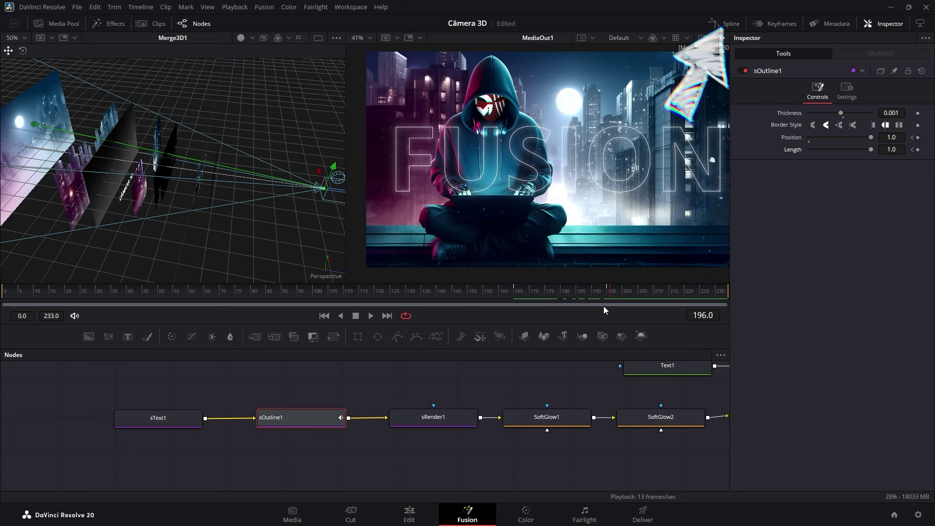
Step: Smooth sOutline1's Position and Length keyframes in the Spline editor with the ImagePlane3D8 curve hidden, and scrub the eased write-on to frame 197
{"action": "left_click", "coordinate": [728, 25]}
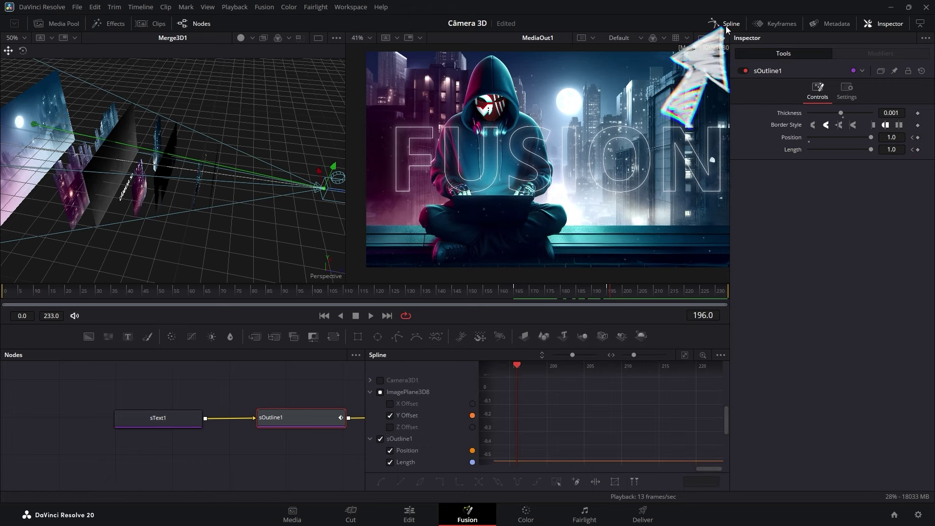
{"action": "left_click", "coordinate": [410, 416]}
{"action": "left_click", "coordinate": [684, 355]}
{"action": "left_click_drag", "start_coordinate": [716, 379], "coordinate": [496, 466]}
{"action": "left_click", "coordinate": [382, 481]}
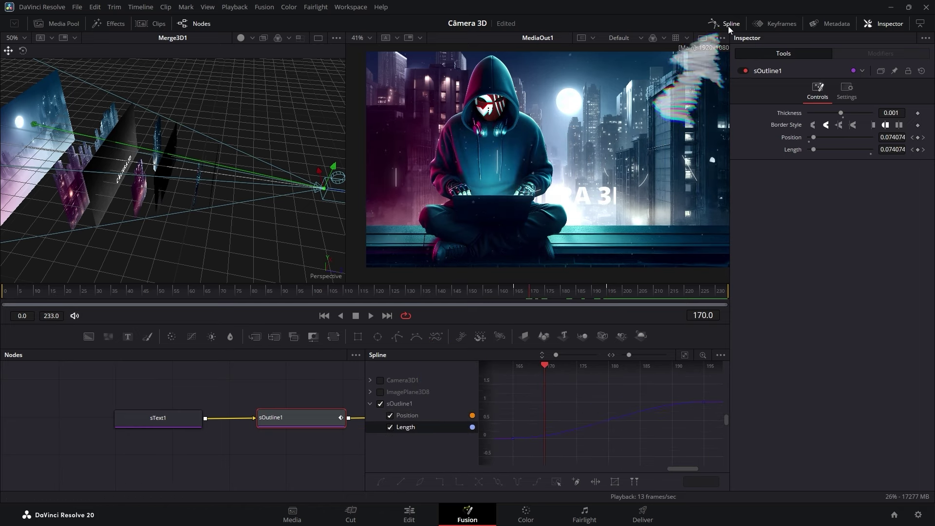
{"action": "left_click", "coordinate": [728, 24]}
{"action": "left_click_drag", "start_coordinate": [533, 292], "coordinate": [614, 293]}
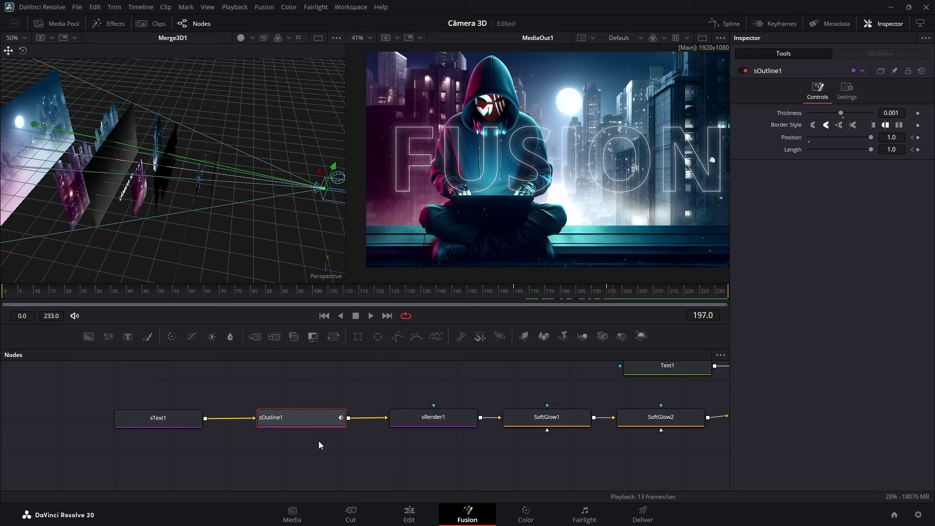
Step: Add a Text+ node followed by an Image Plane 3D below the outline chain and connect the plane to Merge3D1
{"action": "left_click_drag", "start_coordinate": [315, 444], "coordinate": [203, 434]}
{"action": "scroll", "coordinate": [203, 433], "scroll_direction": "down", "scroll_amount": 5}
{"action": "left_click", "coordinate": [336, 438]}
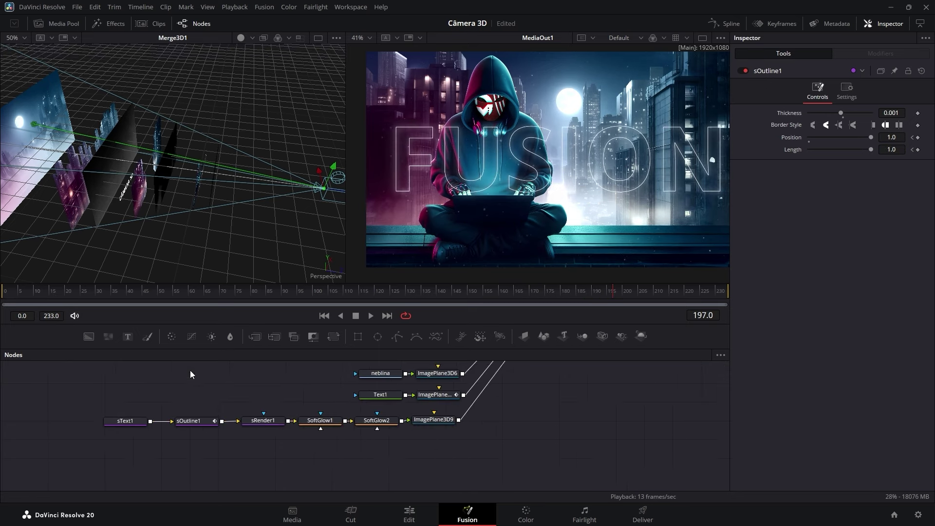
{"action": "left_click", "coordinate": [128, 339]}
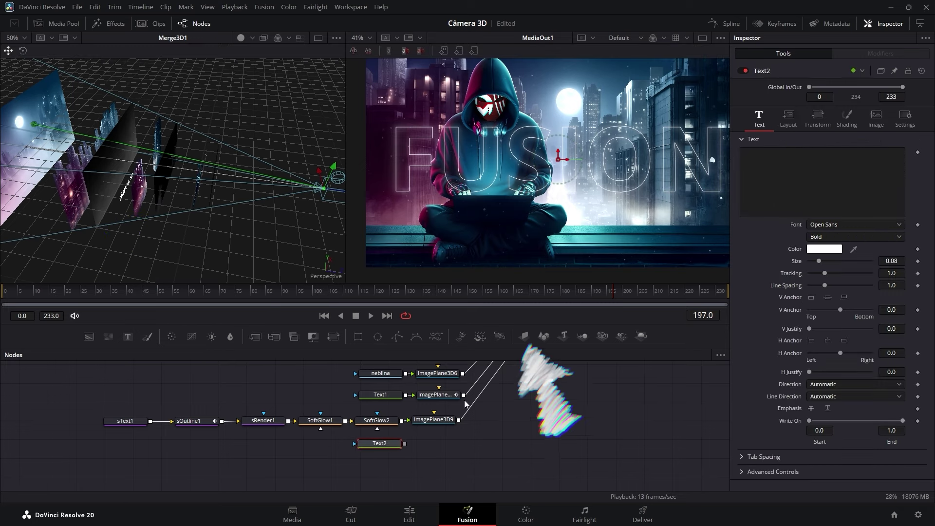
{"action": "left_click", "coordinate": [524, 336]}
{"action": "left_click_drag", "start_coordinate": [484, 460], "coordinate": [401, 469]}
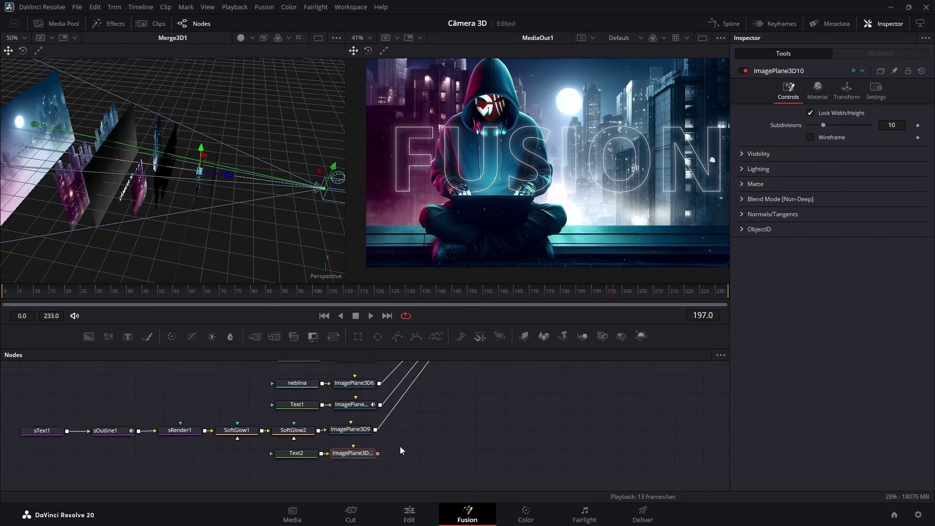
{"action": "scroll", "coordinate": [401, 470], "scroll_direction": "down", "scroll_amount": 3}
{"action": "scroll", "coordinate": [368, 445], "scroll_direction": "up", "scroll_amount": 6}
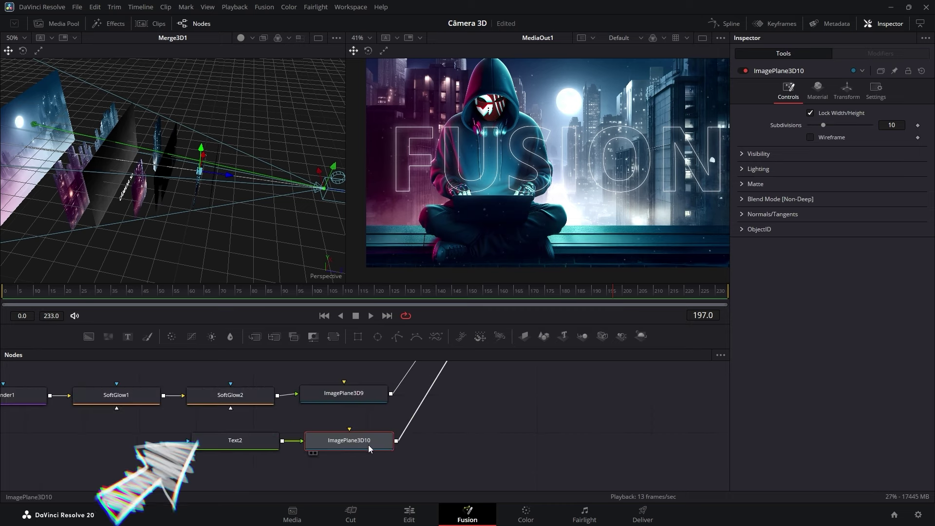
Step: Enter FUSION as Text2's text, set its font style to Extrabold and enlarge it to size 0.3898
{"action": "left_click", "coordinate": [238, 442]}
{"action": "left_click", "coordinate": [769, 184]}
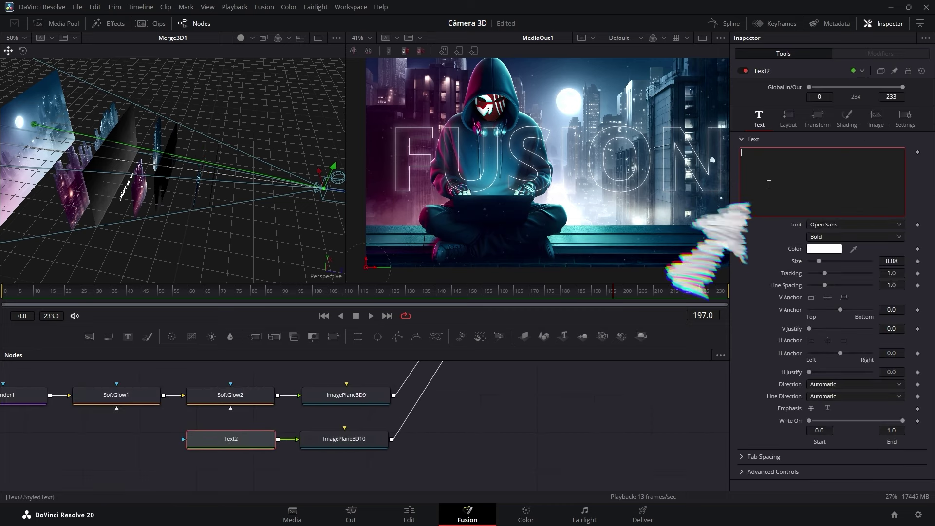
{"action": "type", "text": "FUSION"}
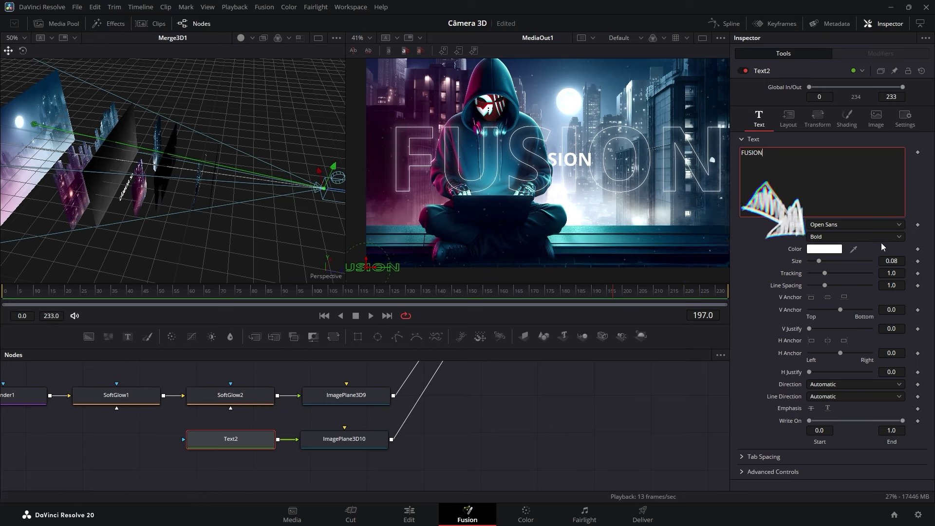
{"action": "left_click", "coordinate": [881, 238]}
{"action": "left_click", "coordinate": [840, 297]}
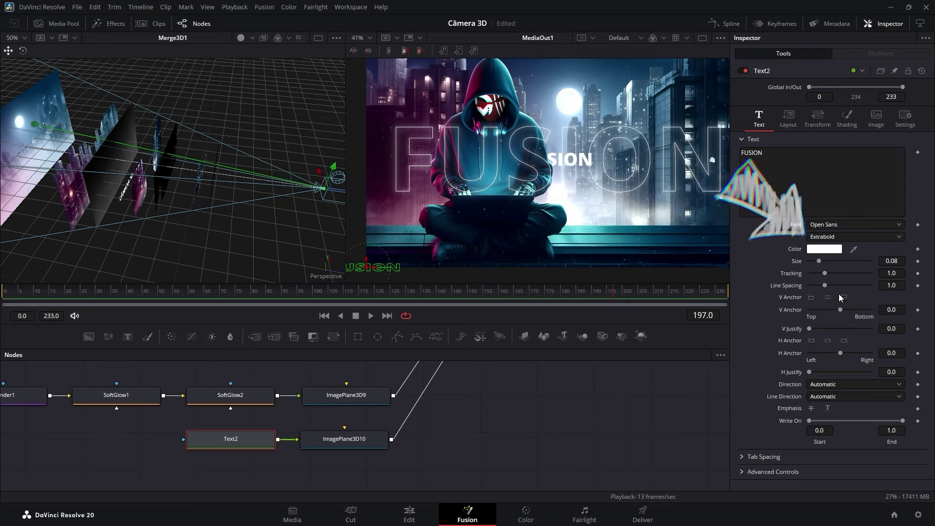
{"action": "left_click", "coordinate": [372, 439]}
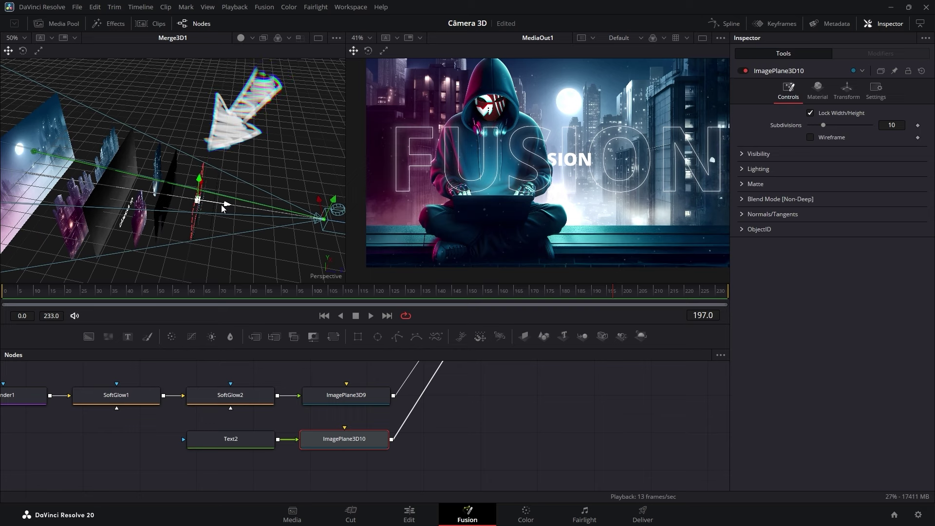
{"action": "left_click", "coordinate": [247, 442]}
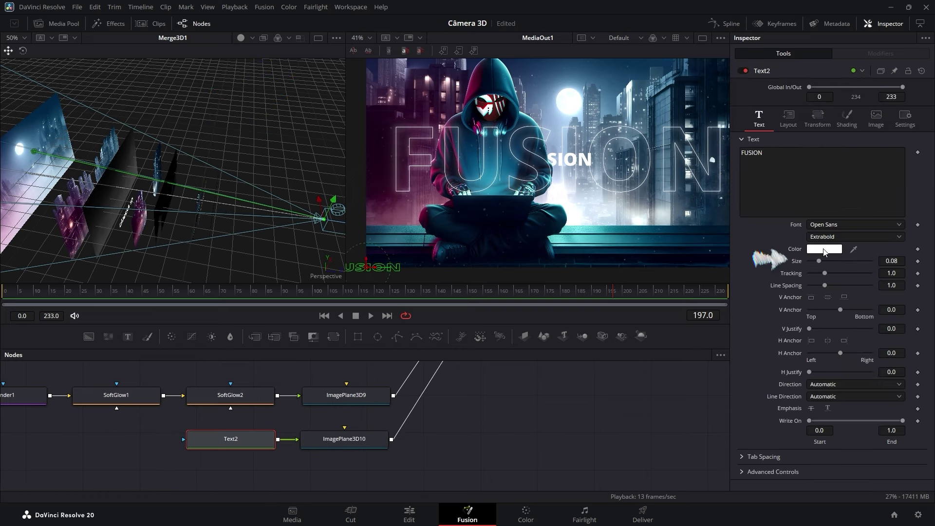
{"action": "left_click_drag", "start_coordinate": [819, 261], "coordinate": [858, 254]}
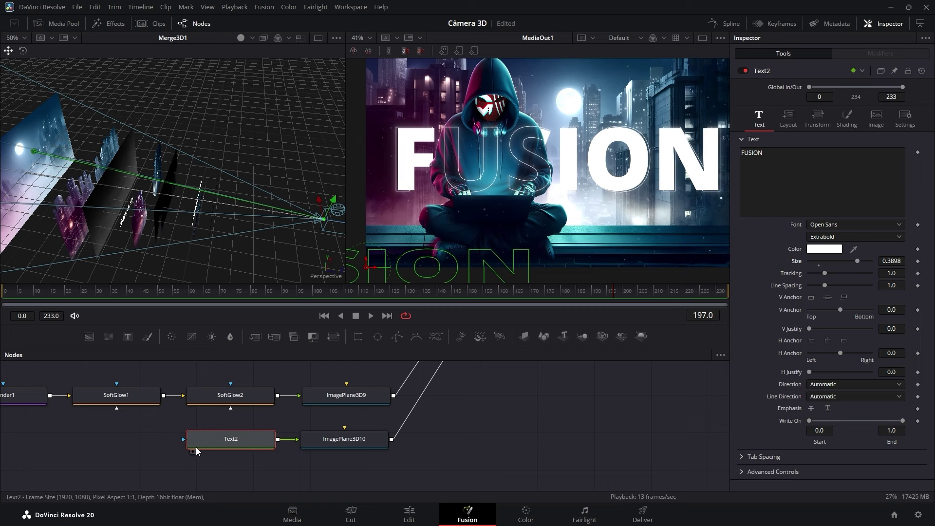
Step: Set sText1's font style to Extrabold and enlarge Text2 to size 0.4038 so the filled text matches the outline
{"action": "scroll", "coordinate": [88, 452], "scroll_direction": "down", "scroll_amount": 2}
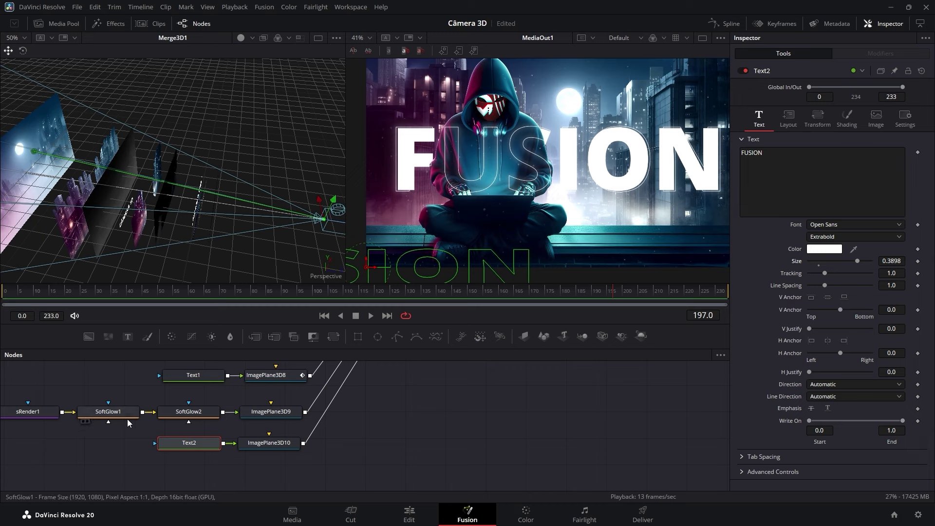
{"action": "left_click_drag", "start_coordinate": [259, 462], "coordinate": [528, 463]}
{"action": "left_click", "coordinate": [103, 408]}
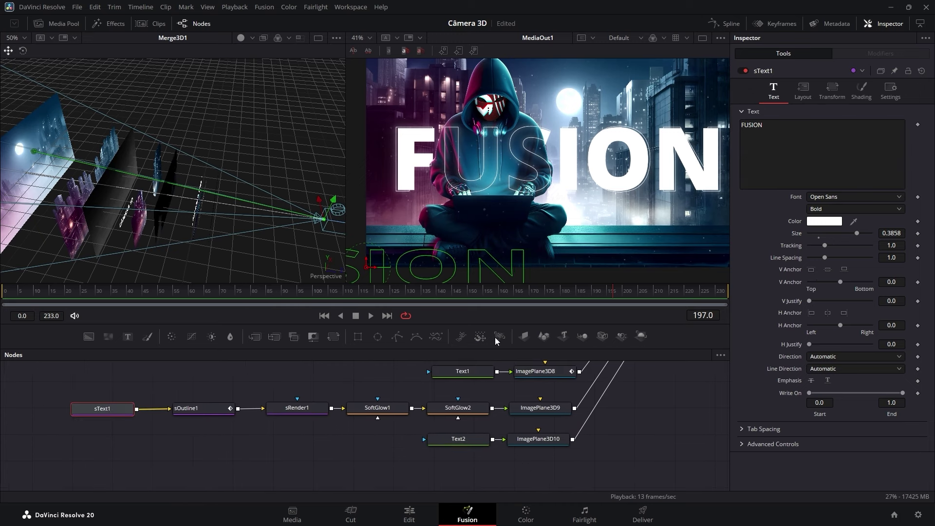
{"action": "left_click", "coordinate": [899, 209]}
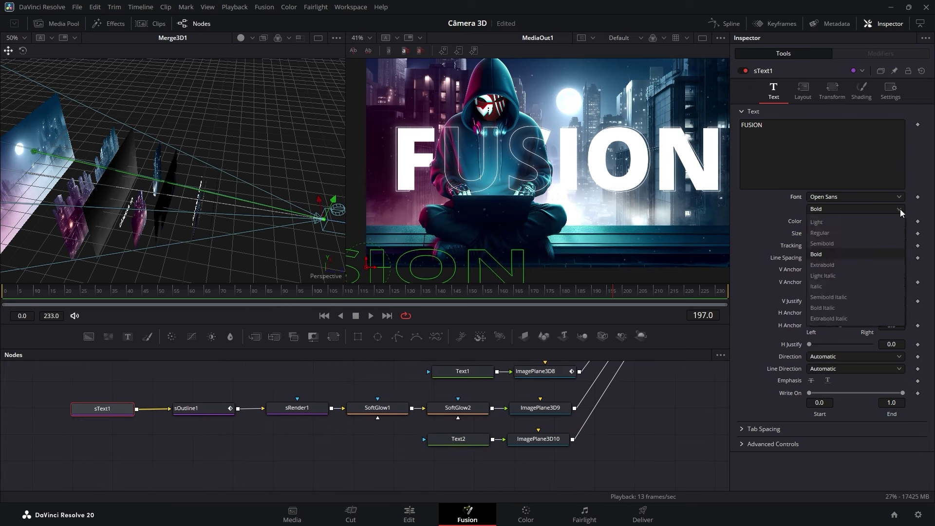
{"action": "left_click", "coordinate": [840, 264]}
{"action": "left_click", "coordinate": [469, 440]}
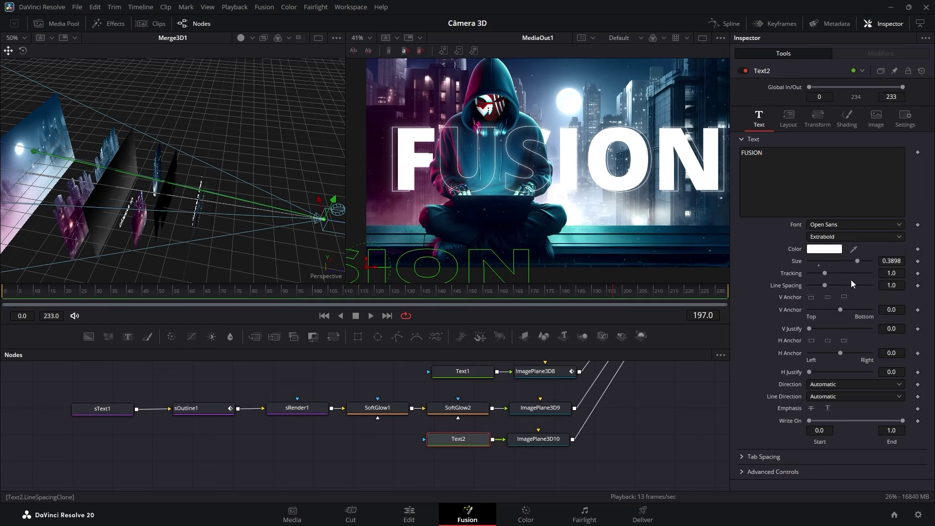
{"action": "left_click_drag", "start_coordinate": [857, 260], "coordinate": [893, 261]}
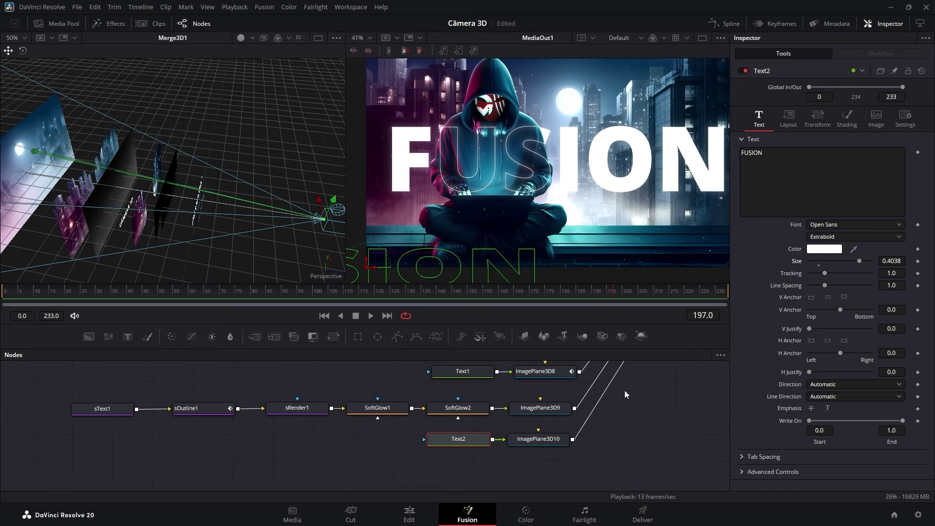
Step: Set ImagePlane3D10's material Opacity to 0.0 and keyframe it on frame 185
{"action": "left_click_drag", "start_coordinate": [606, 292], "coordinate": [577, 294]}
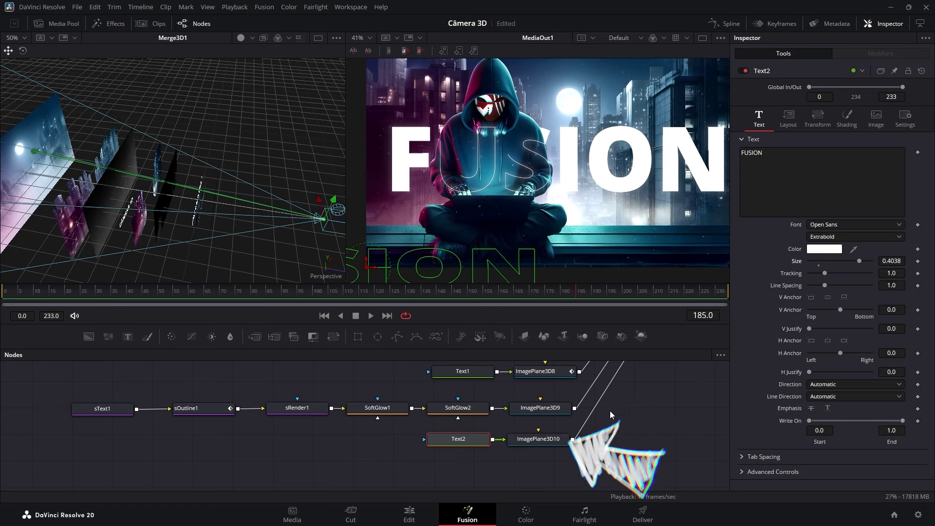
{"action": "left_click", "coordinate": [537, 439]}
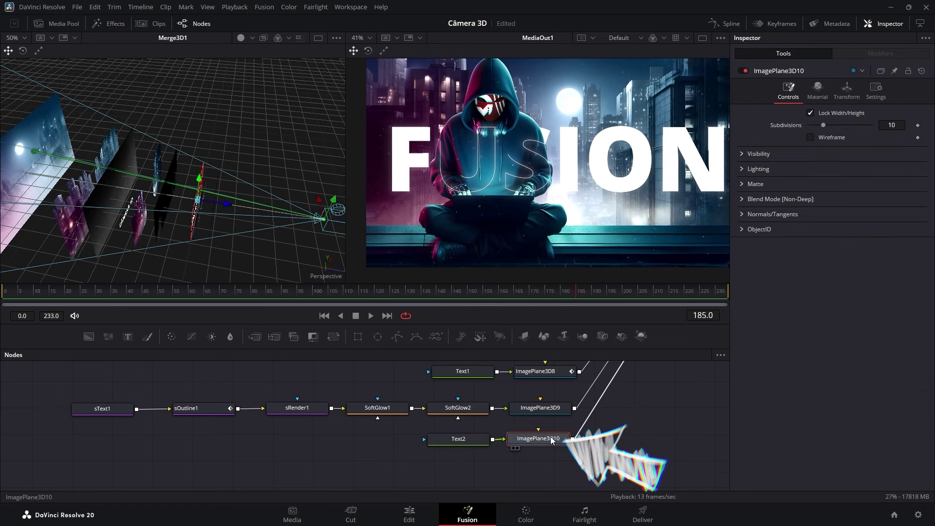
{"action": "left_click", "coordinate": [818, 98]}
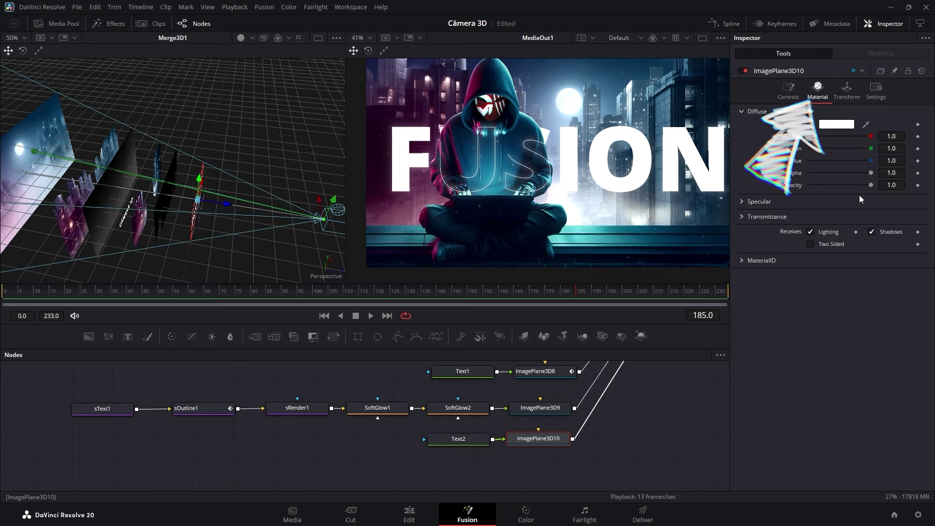
{"action": "left_click_drag", "start_coordinate": [871, 185], "coordinate": [804, 189]}
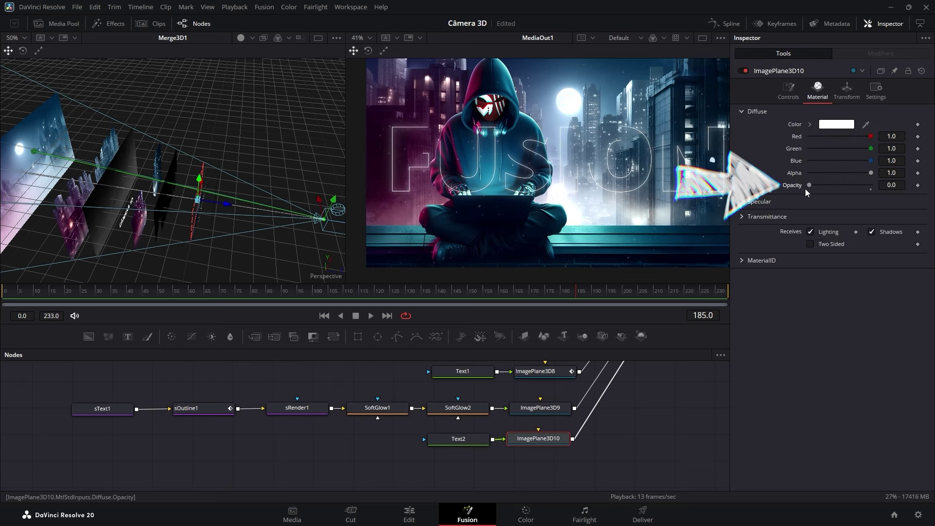
{"action": "left_click", "coordinate": [917, 185]}
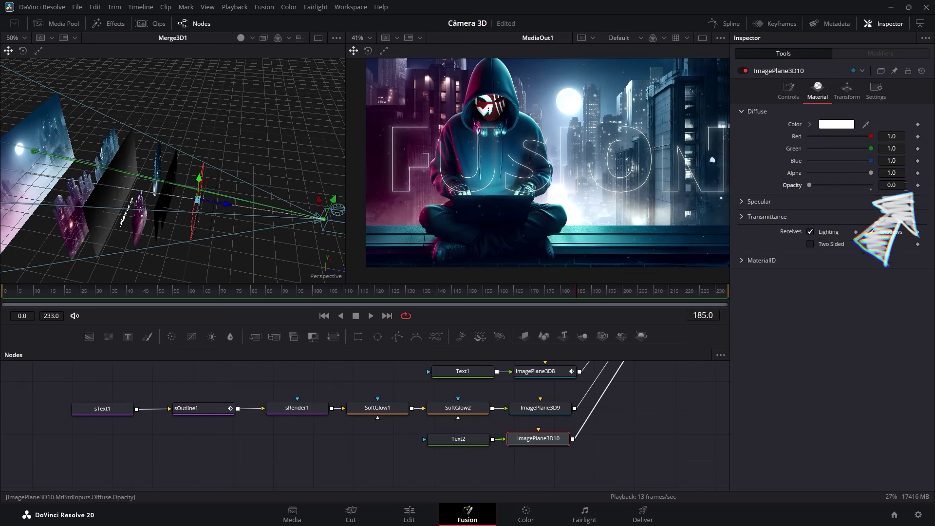
Step: Raise ImagePlane3D10's Opacity to full on frame 195 and scrub back to frame 180
{"action": "left_click", "coordinate": [596, 291]}
{"action": "left_click_drag", "start_coordinate": [596, 291], "coordinate": [609, 292]}
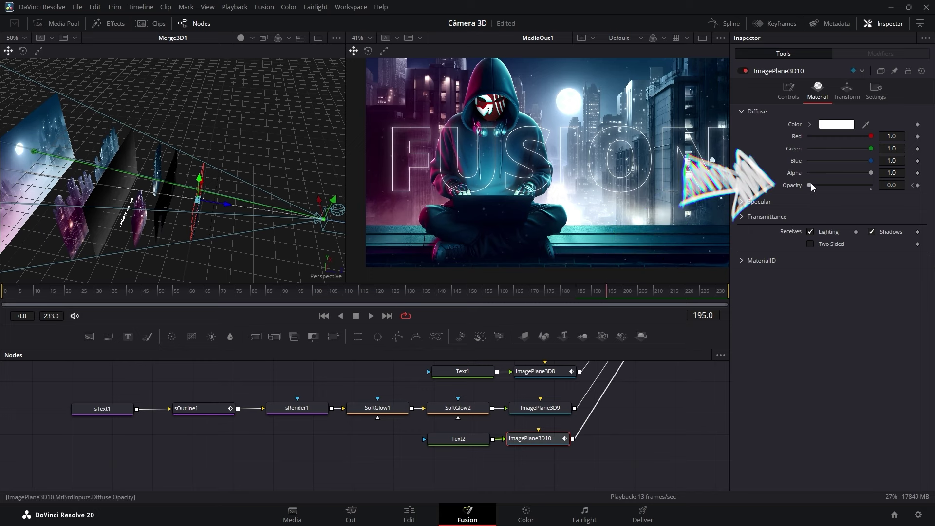
{"action": "left_click", "coordinate": [550, 294]}
{"action": "left_click_drag", "start_coordinate": [549, 297], "coordinate": [560, 294]}
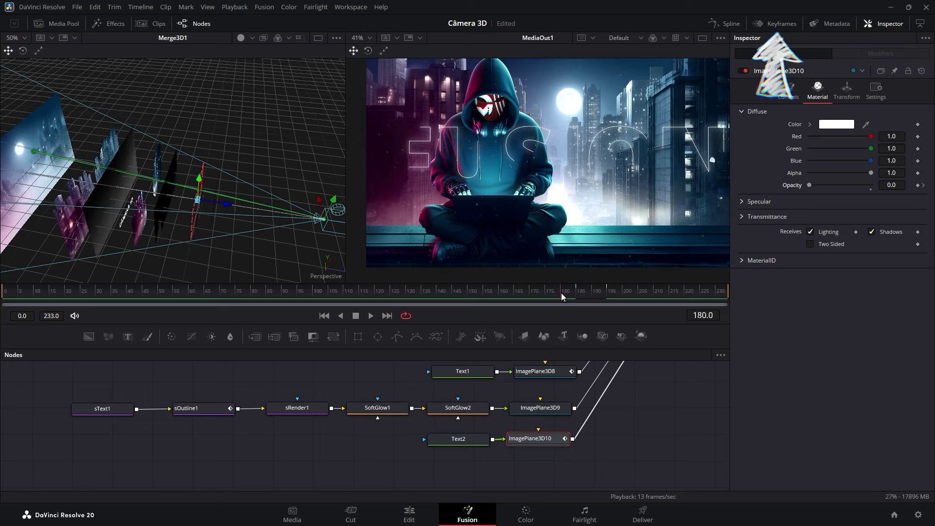
Step: Move ImagePlane3D10's first Opacity keyframe to frame 180 in the Keyframes editor, and play and scrub the fade-in to frame 205
{"action": "left_click", "coordinate": [774, 24]}
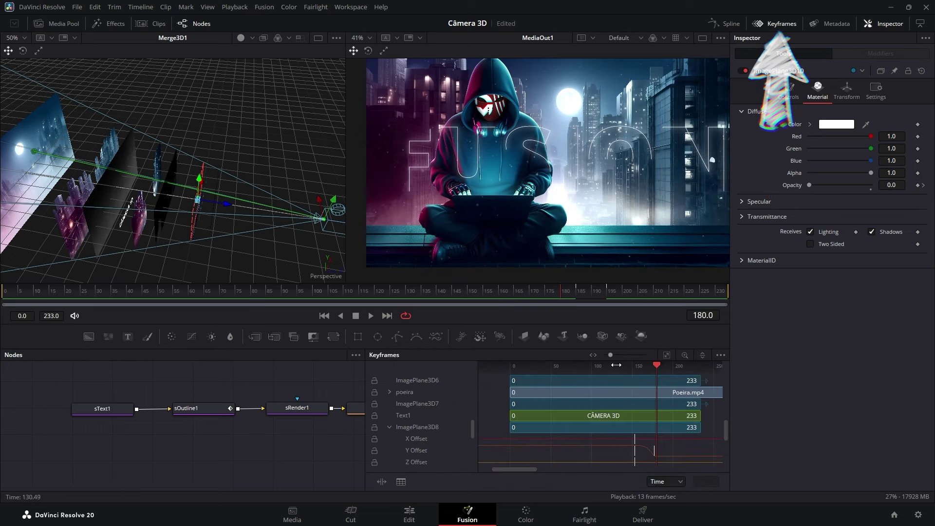
{"action": "left_click", "coordinate": [389, 427]}
{"action": "scroll", "coordinate": [397, 451], "scroll_direction": "down", "scroll_amount": 3}
{"action": "left_click", "coordinate": [389, 462]}
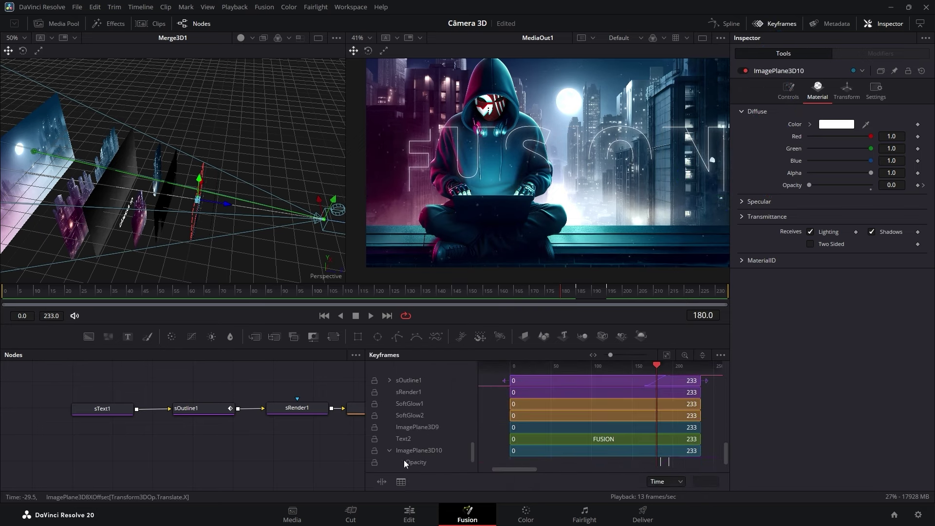
{"action": "left_click", "coordinate": [650, 461]}
{"action": "left_click", "coordinate": [660, 461]}
{"action": "left_click_drag", "start_coordinate": [657, 464], "coordinate": [659, 465]}
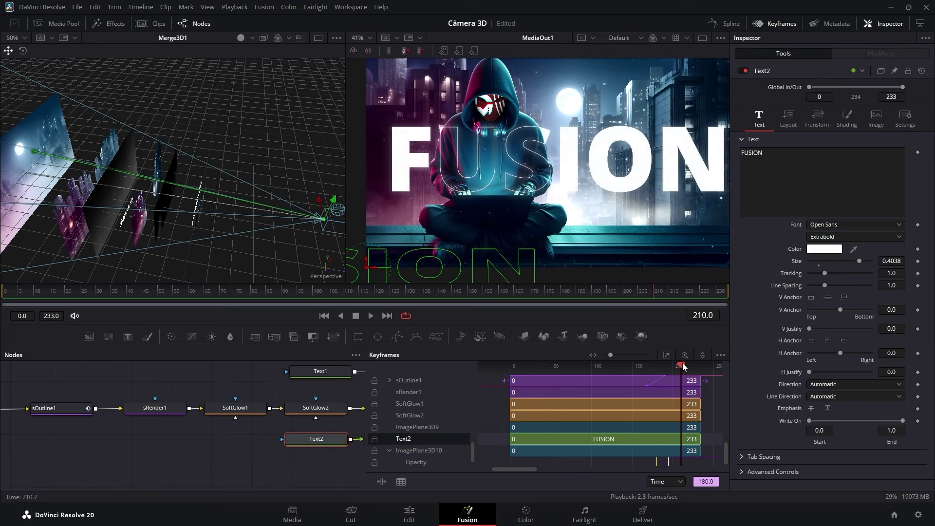
{"action": "left_click_drag", "start_coordinate": [683, 368], "coordinate": [643, 369]}
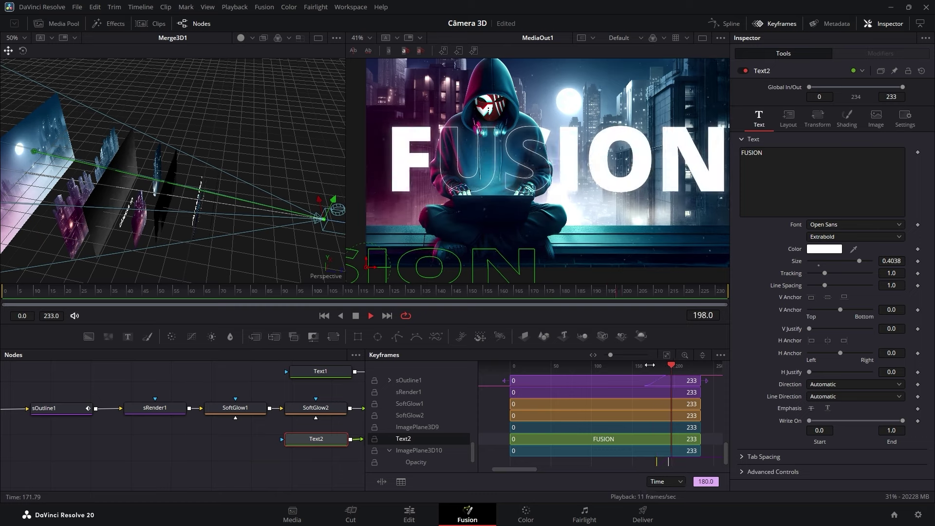
{"action": "mouse_move", "coordinate": [680, 365]}
{"action": "left_mouse_down"}
{"action": "mouse_move", "coordinate": [570, 368]}
{"action": "mouse_move", "coordinate": [541, 381]}
{"action": "mouse_move", "coordinate": [626, 384]}
{"action": "mouse_move", "coordinate": [624, 369]}
{"action": "mouse_move", "coordinate": [676, 370]}
{"action": "left_mouse_up"}
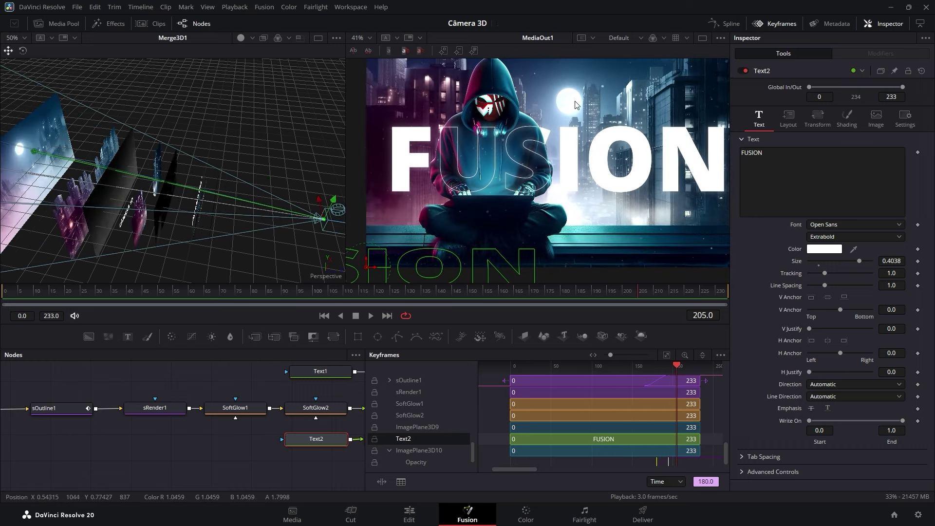
Step: Close the Keyframes editor, then offset ImagePlane3D4 to X -0.013 and Y -0.031 and enlarge it to scale 2.836
{"action": "scroll", "coordinate": [475, 122], "scroll_direction": "down", "scroll_amount": 3}
{"action": "left_click", "coordinate": [781, 25]}
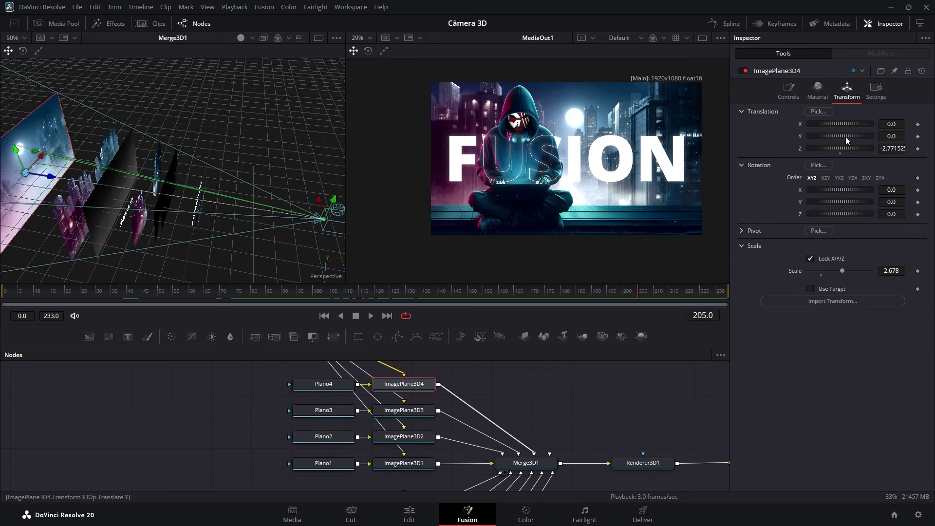
{"action": "left_click_drag", "start_coordinate": [846, 124], "coordinate": [845, 123]}
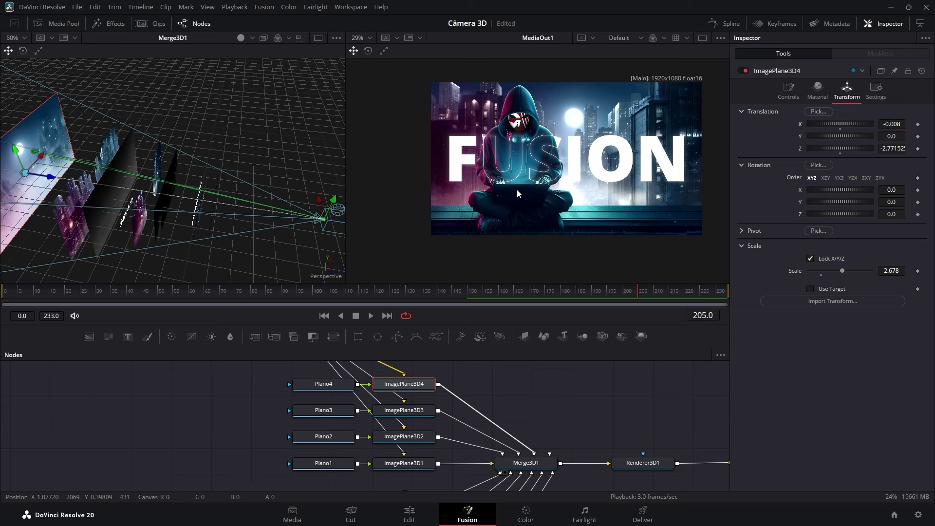
{"action": "left_click_drag", "start_coordinate": [842, 271], "coordinate": [843, 267]}
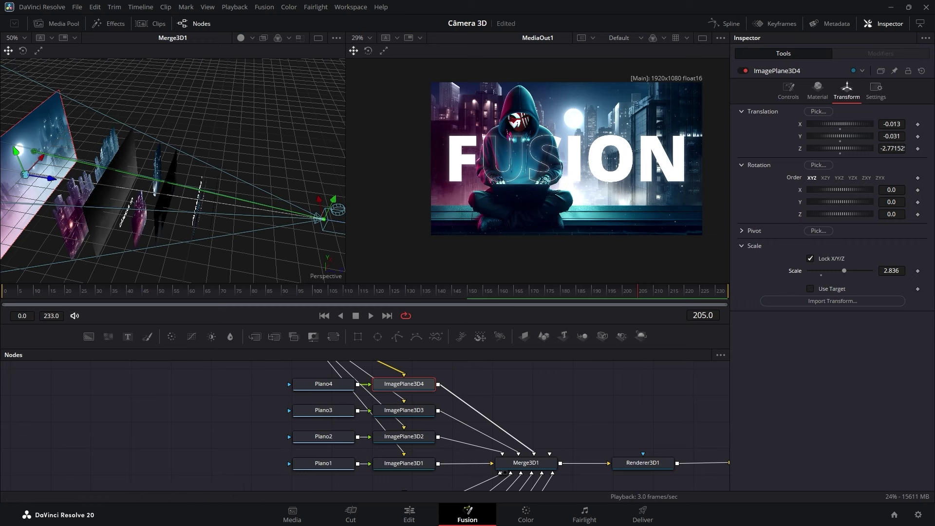
Step: Enable Motion Blur with Quality 4 in Renderer3D1's settings, using frame 96 as the preview frame
{"action": "left_click_drag", "start_coordinate": [633, 430], "coordinate": [443, 383]}
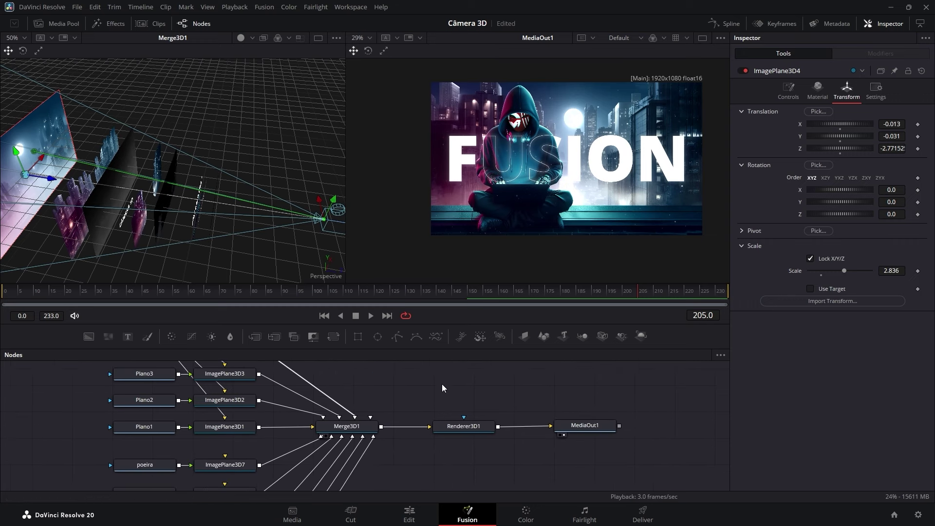
{"action": "left_click", "coordinate": [475, 430]}
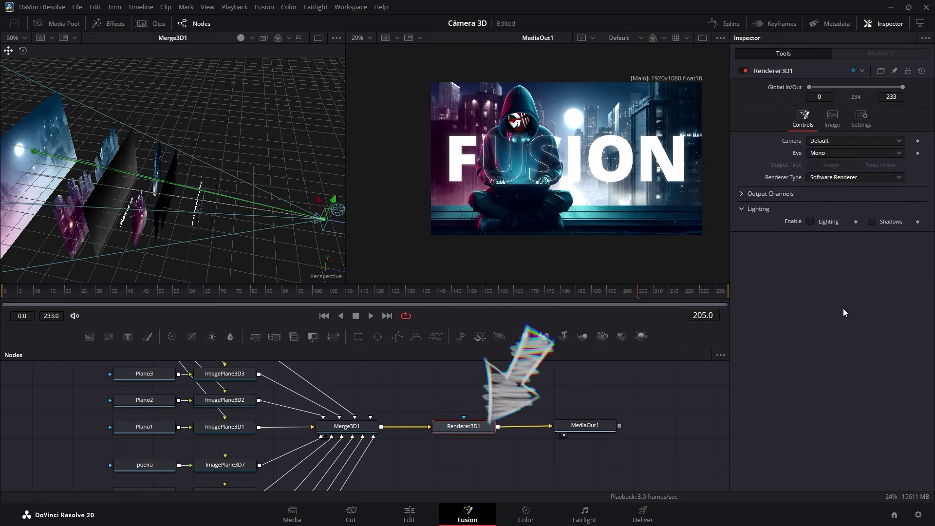
{"action": "left_click", "coordinate": [861, 122]}
{"action": "left_click", "coordinate": [297, 293]}
{"action": "mouse_move", "coordinate": [297, 293]}
{"action": "left_mouse_down"}
{"action": "mouse_move", "coordinate": [325, 293]}
{"action": "mouse_move", "coordinate": [303, 294]}
{"action": "left_mouse_up"}
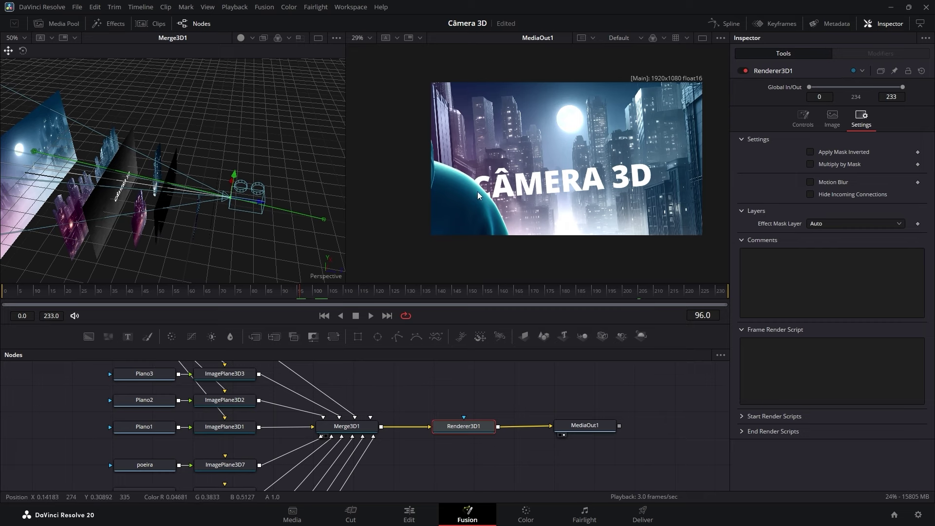
{"action": "left_click", "coordinate": [810, 182]}
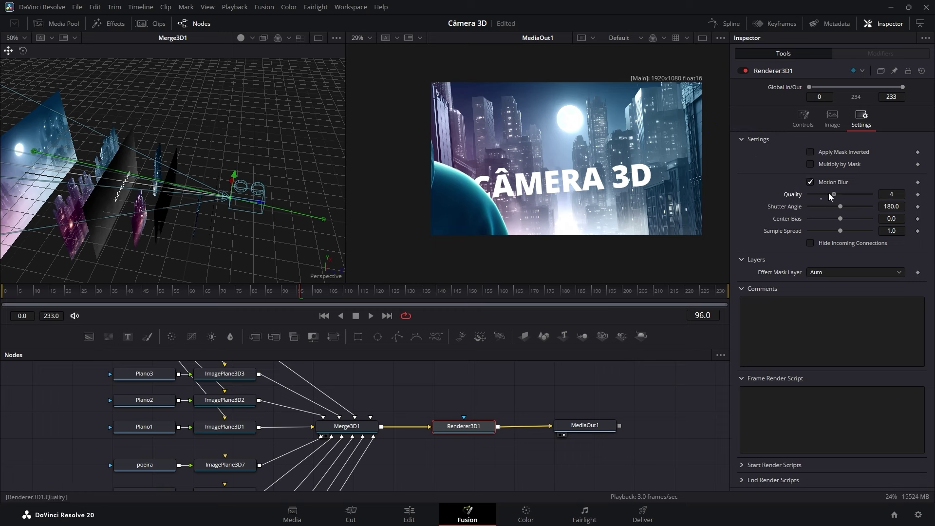
Step: Set Renderer3D1's Shutter Angle to 280.0 and turn on high quality and motion blur for the viewer's playback
{"action": "left_click", "coordinate": [851, 206]}
{"action": "right_click", "coordinate": [658, 311]}
{"action": "left_click", "coordinate": [676, 329]}
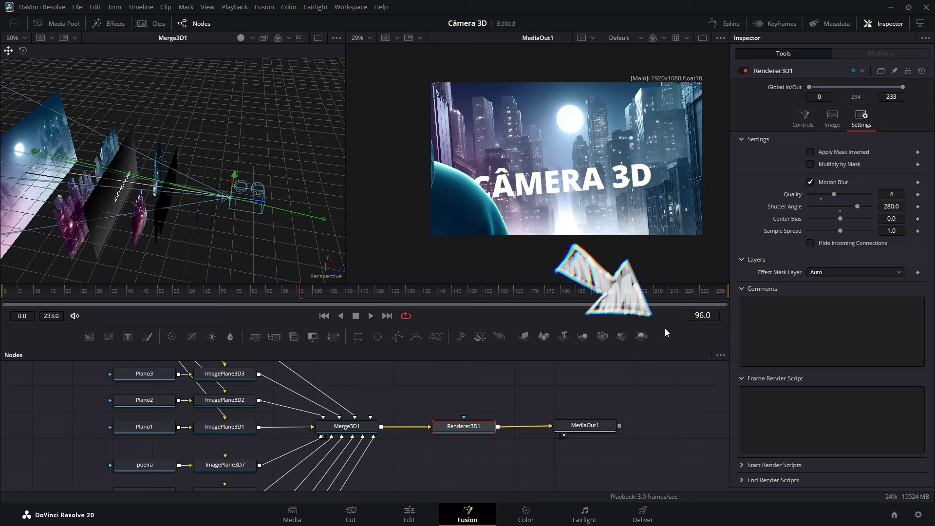
{"action": "right_click", "coordinate": [653, 315]}
{"action": "left_click", "coordinate": [666, 319]}
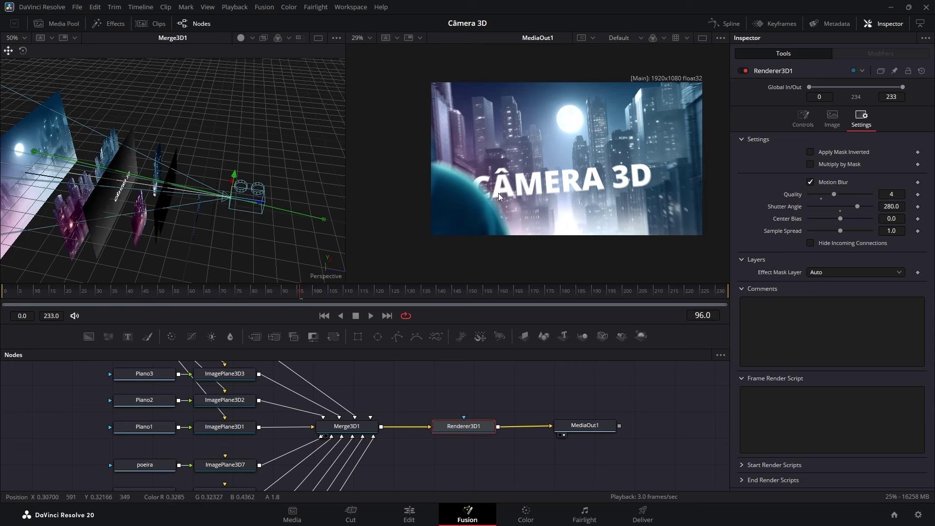
Step: Set Renderer3D1's Shutter Angle to 272.1 and motion blur Quality to 3, and shift MediaOut1 slightly closer to the renderer
{"action": "mouse_move", "coordinate": [857, 206]}
{"action": "left_mouse_down"}
{"action": "mouse_move", "coordinate": [869, 206]}
{"action": "mouse_move", "coordinate": [855, 207]}
{"action": "left_mouse_up"}
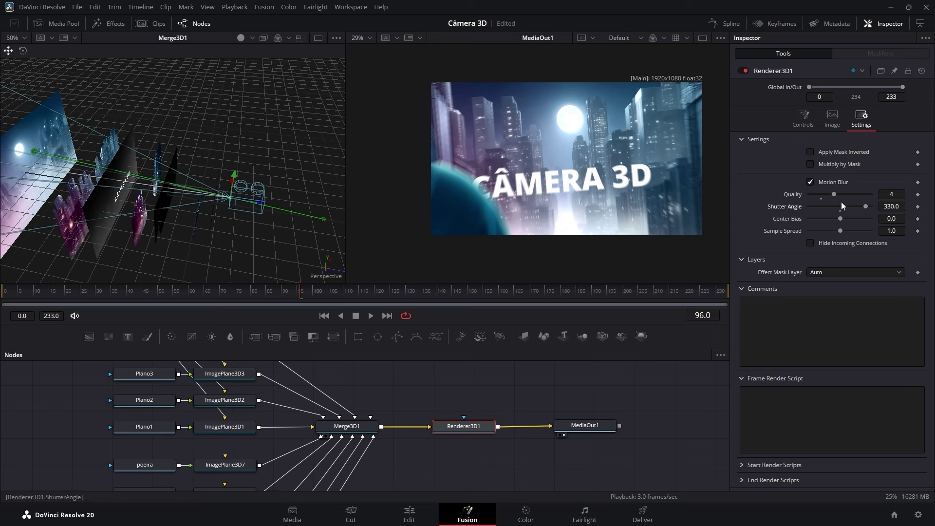
{"action": "left_click_drag", "start_coordinate": [856, 206], "coordinate": [821, 195]}
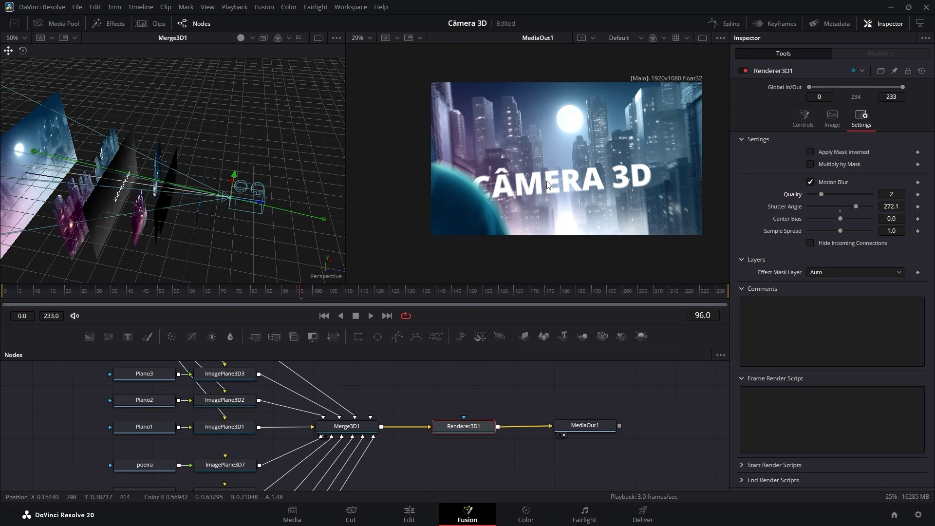
{"action": "left_click_drag", "start_coordinate": [821, 195], "coordinate": [829, 199]}
{"action": "left_click_drag", "start_coordinate": [832, 196], "coordinate": [830, 197]}
{"action": "left_click_drag", "start_coordinate": [571, 426], "coordinate": [556, 424]}
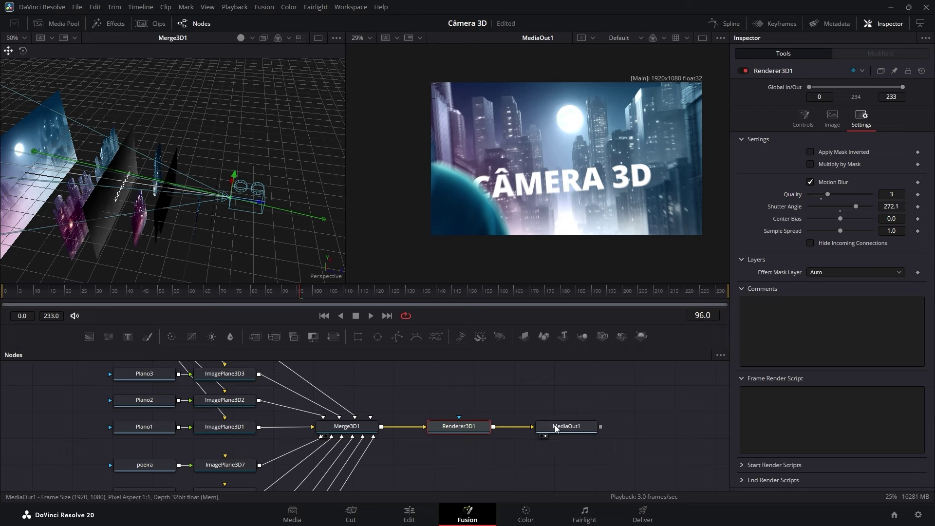
Step: Switch to the Edit page and check the motion-blurred camera move in the Fusion Composition clip at several frames up to 01:00:07:11
{"action": "left_click", "coordinate": [612, 457]}
{"action": "left_click", "coordinate": [409, 514]}
{"action": "left_click", "coordinate": [396, 323]}
{"action": "left_click", "coordinate": [404, 322]}
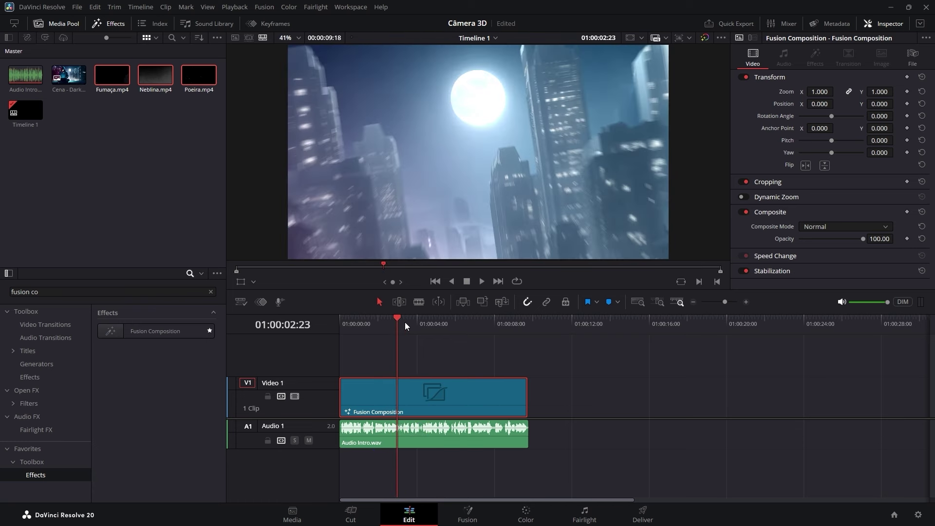
{"action": "left_click", "coordinate": [407, 323]}
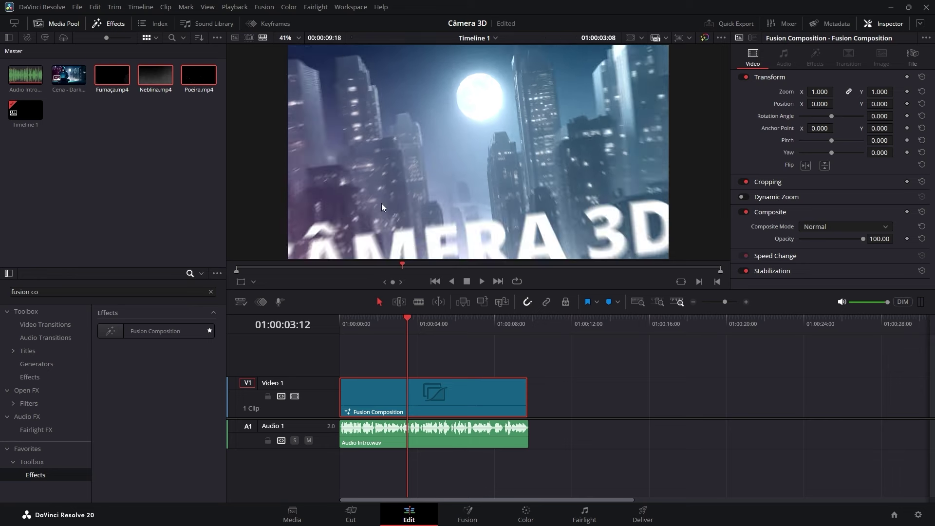
{"action": "left_click", "coordinate": [420, 319]}
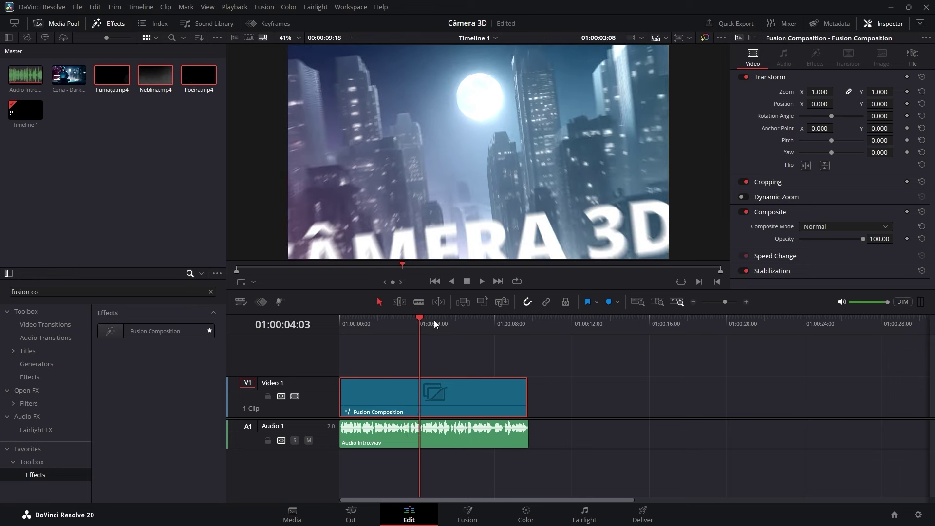
{"action": "left_click", "coordinate": [441, 320]}
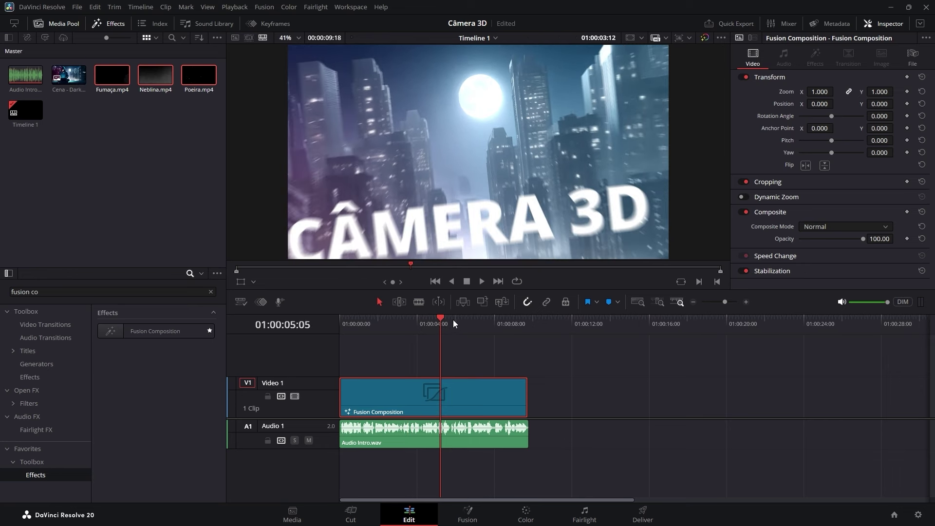
{"action": "left_click", "coordinate": [451, 320]}
{"action": "left_click", "coordinate": [460, 317]}
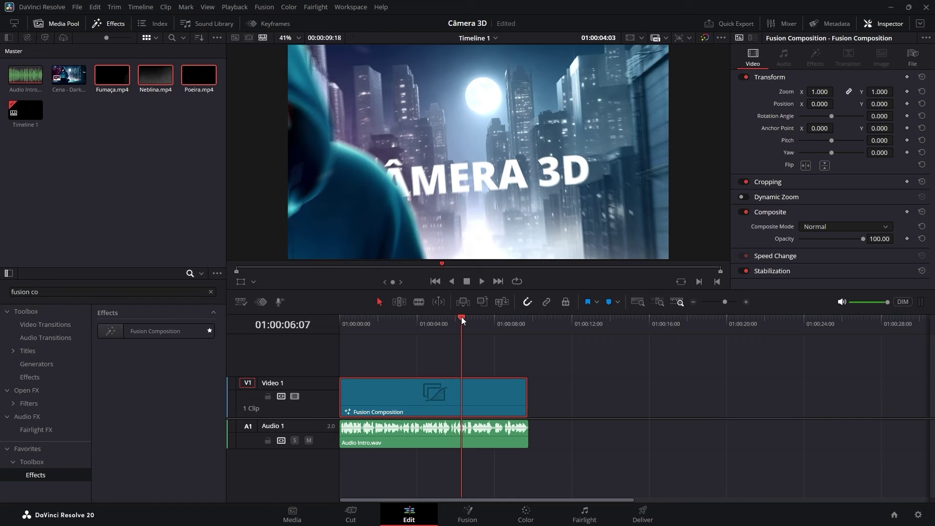
{"action": "left_click", "coordinate": [484, 319]}
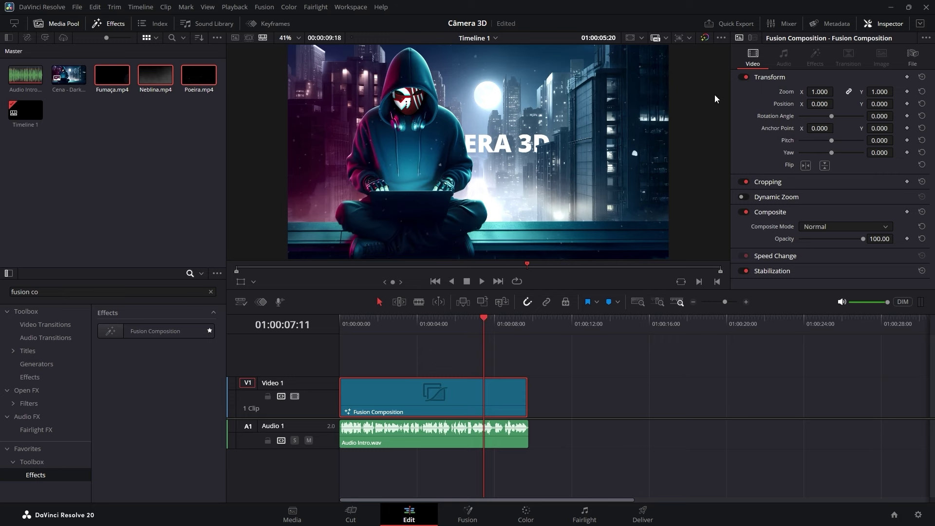
Step: Open the Quick Export settings for Timeline 1
{"action": "left_click", "coordinate": [740, 24]}
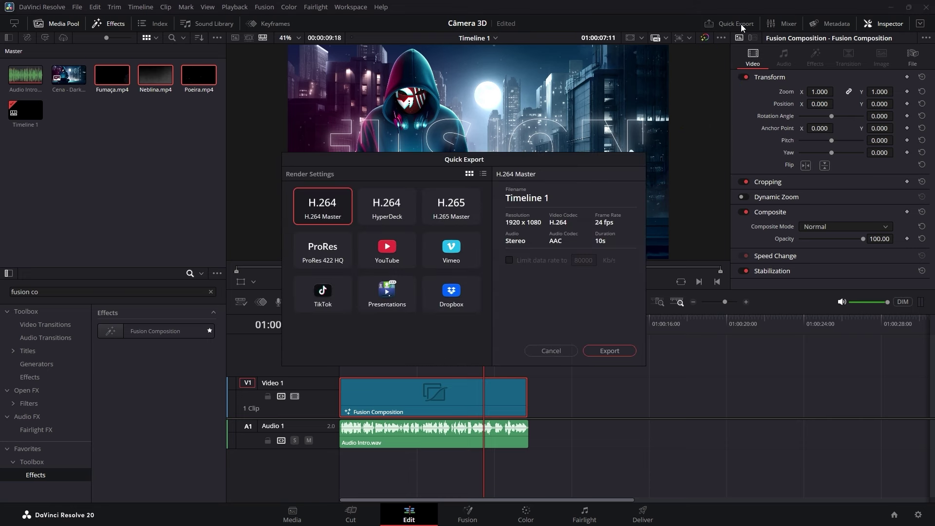